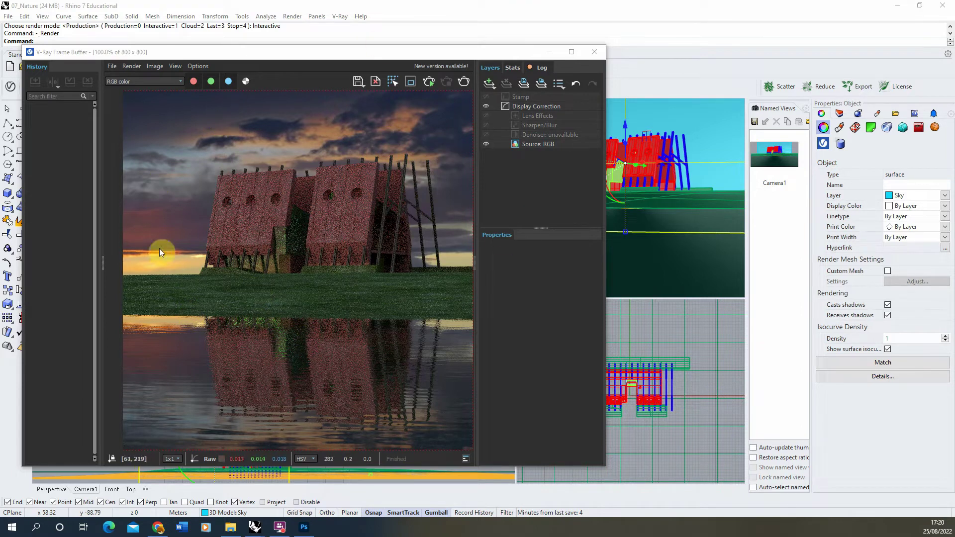
Examine the existing building render, minimise the frame buffer, and inspect the deselected sky plane and grass bank in the Perspective view
scroll(279, 315, "down", 2)
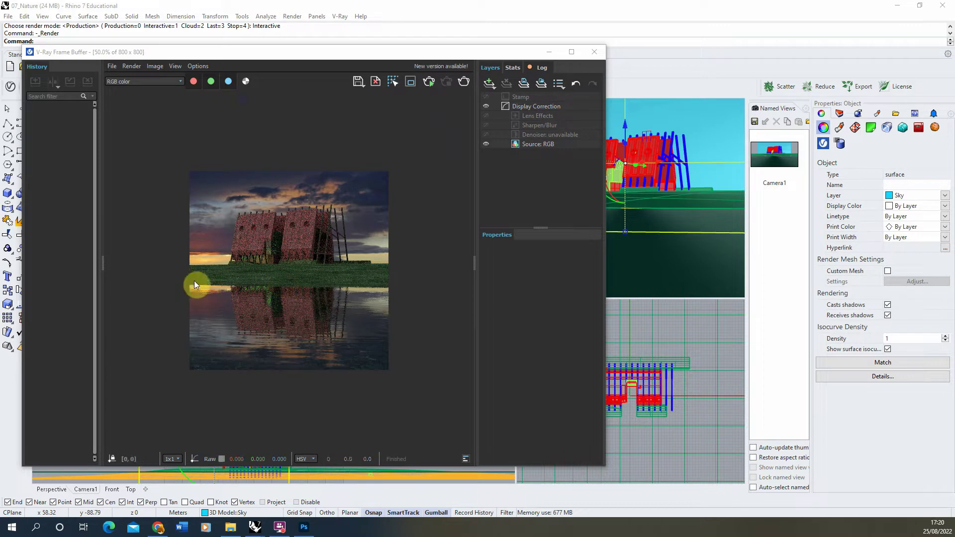
scroll(194, 280, "up", 2)
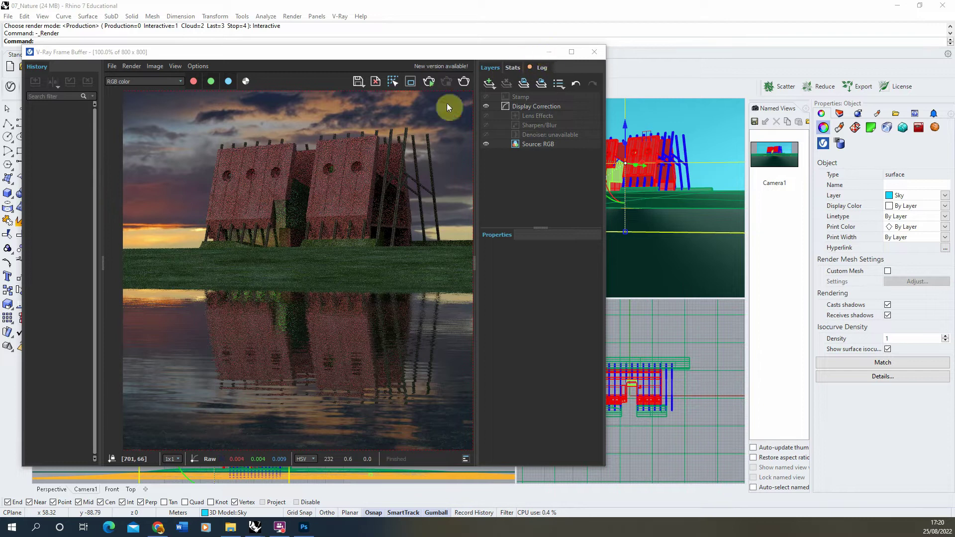
left_click(550, 52)
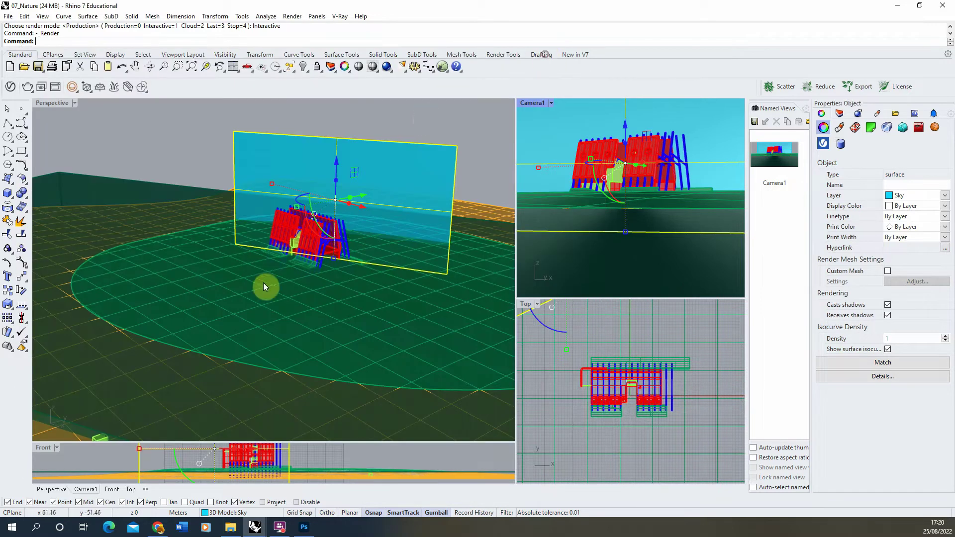
left_click(192, 121)
left_click(234, 292)
right_click_drag(233, 292, 273, 158)
left_click(282, 141)
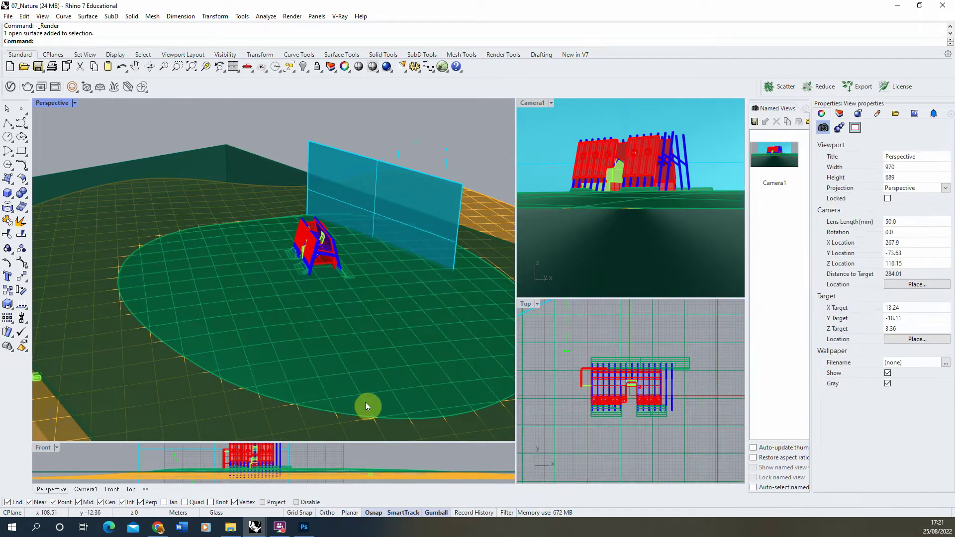
right_click_drag(365, 407, 329, 322)
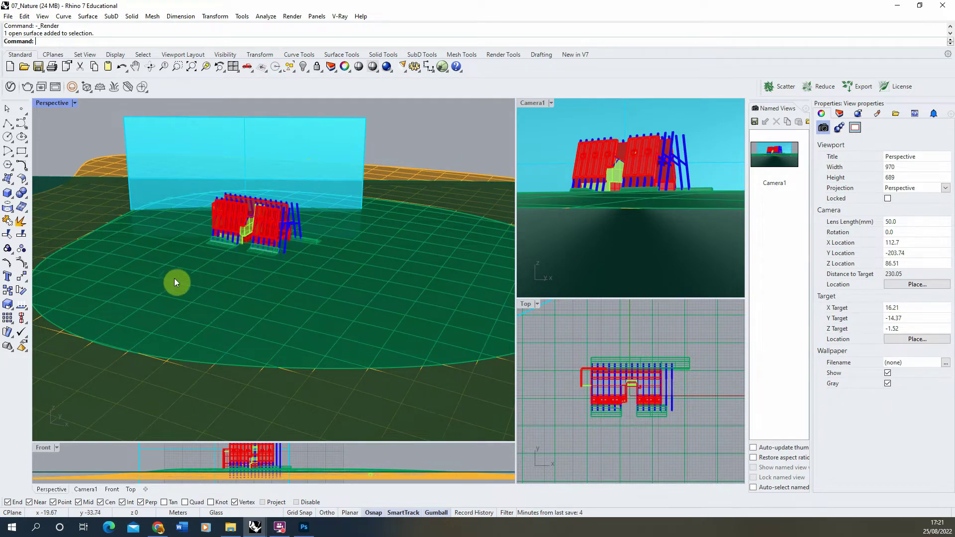
scroll(238, 302, "up", 2)
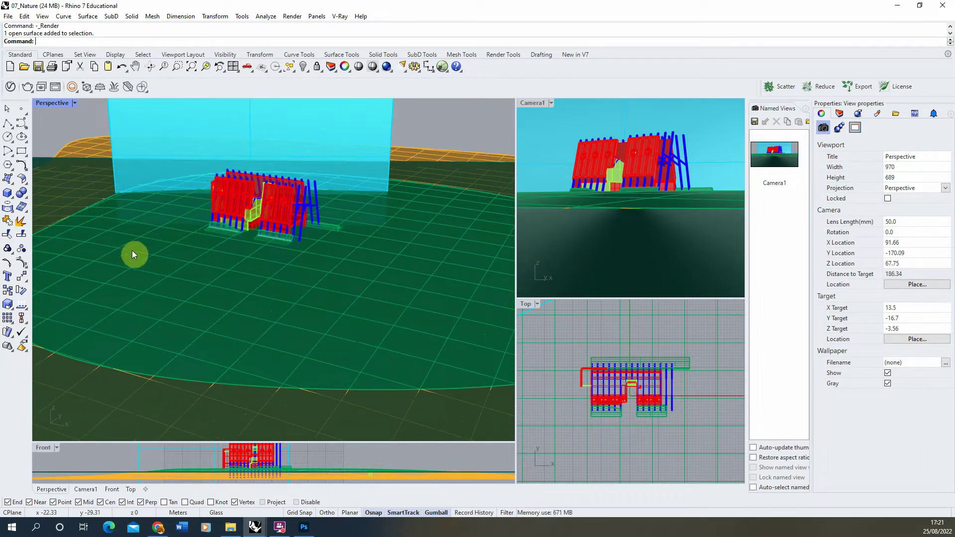
Add V-Ray fur to the Grass_Bank surface using the Create action, and clear the selection
left_click(207, 310)
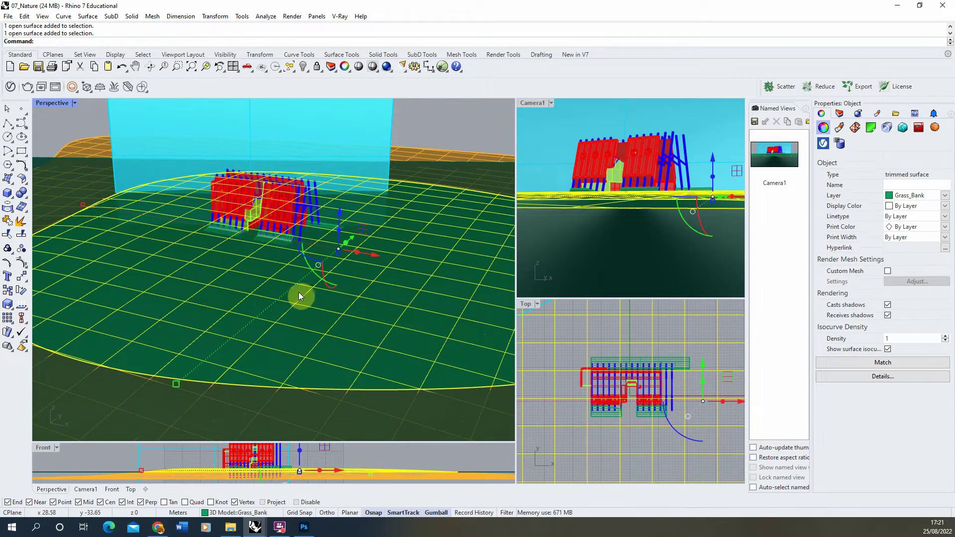
left_click(112, 90)
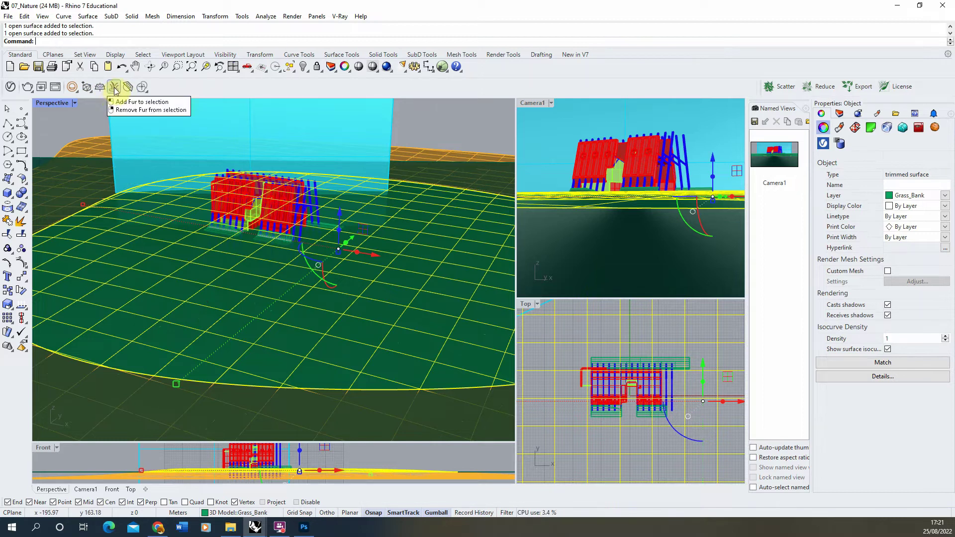
left_click(339, 17)
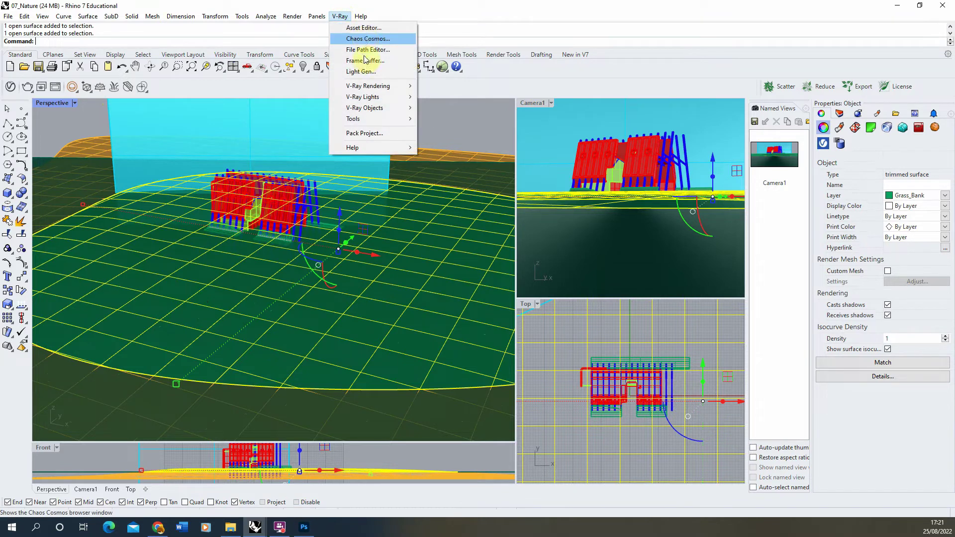
mouse_move(369, 112)
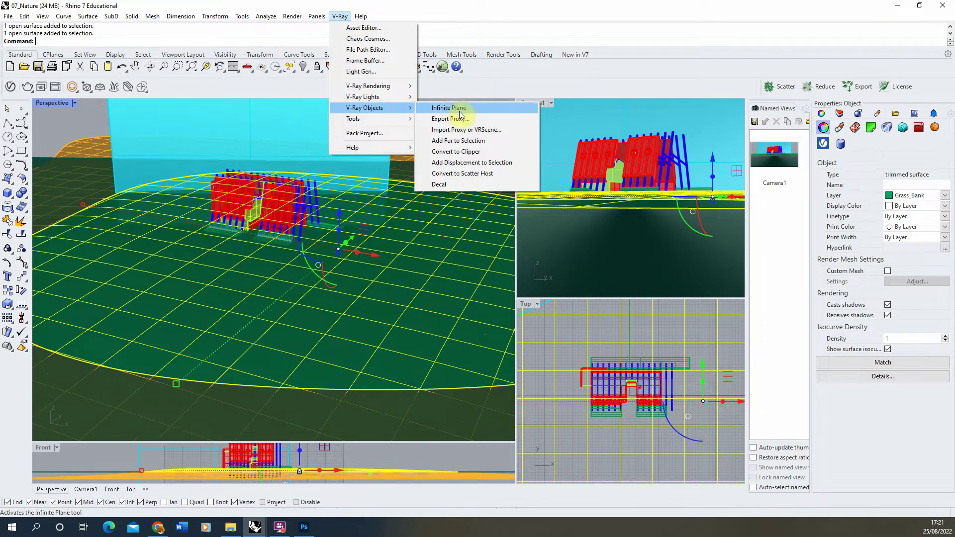
left_click(465, 144)
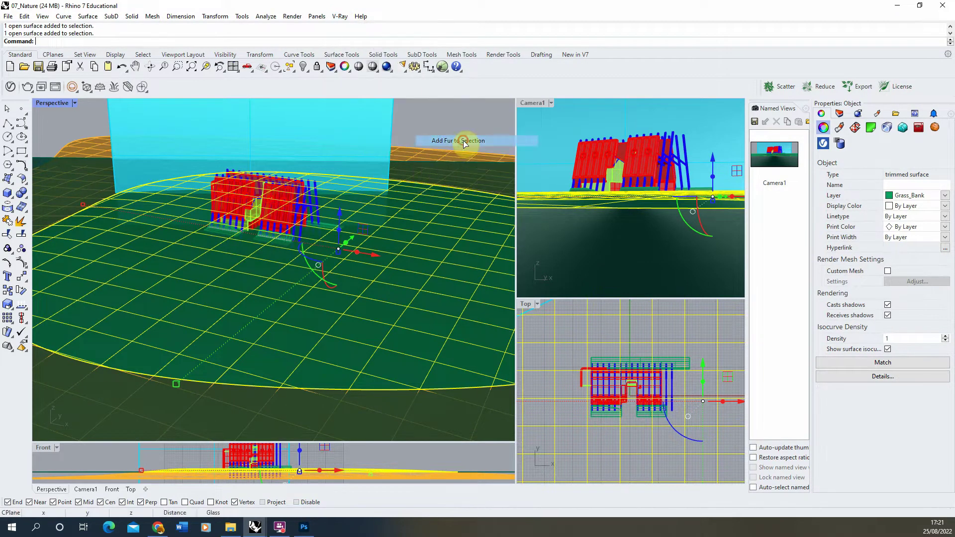
key("Return")
right_click_drag(280, 297, 114, 158)
left_click(102, 132)
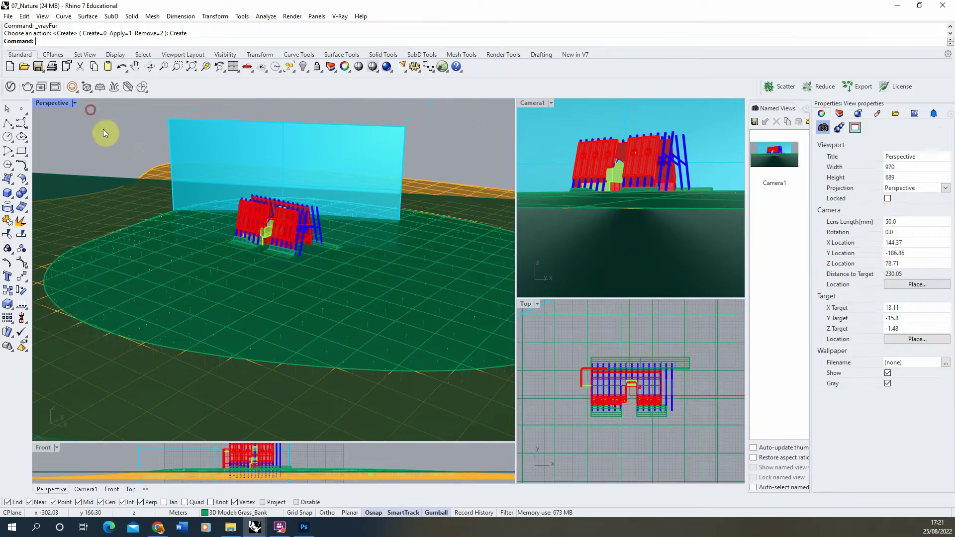
Examine the fur strands on the grass bank around the building to check which way they grow
right_click_drag(148, 199, 196, 230)
right_click_drag(214, 279, 313, 283)
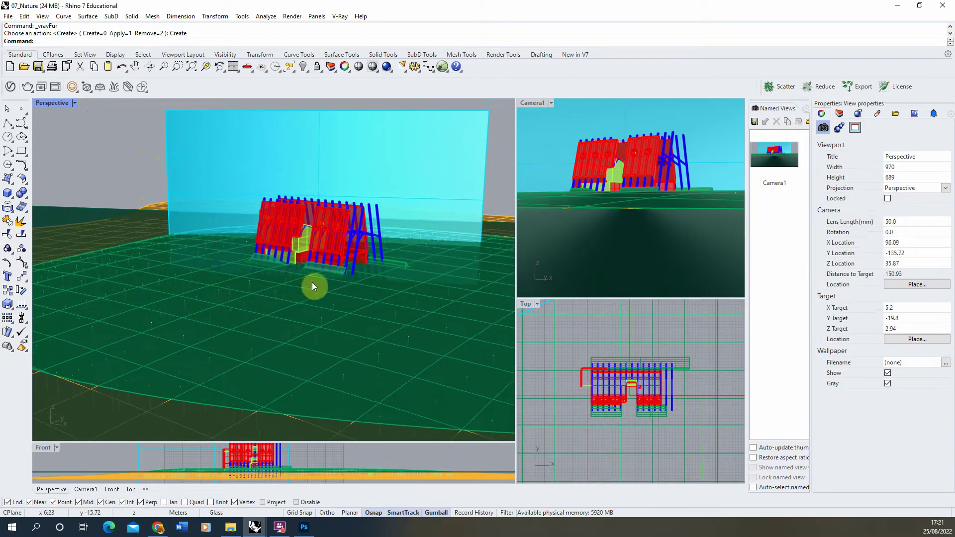
right_click_drag(237, 335, 278, 330)
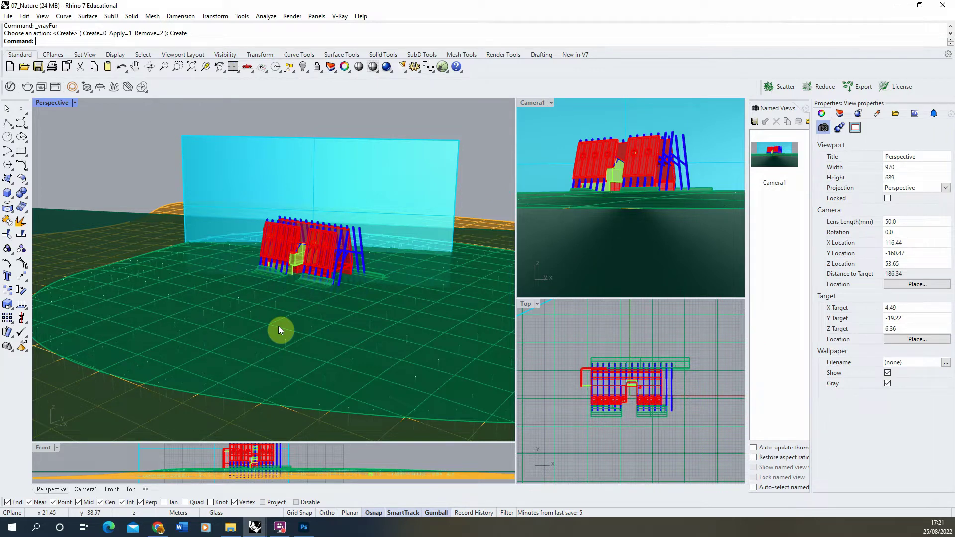
right_click_drag(296, 304, 247, 297)
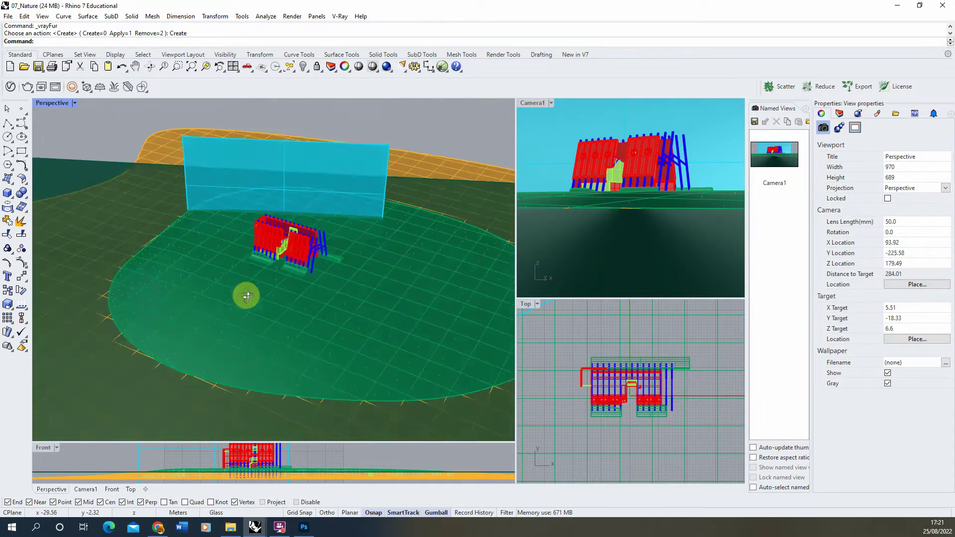
scroll(244, 293, "up", 10)
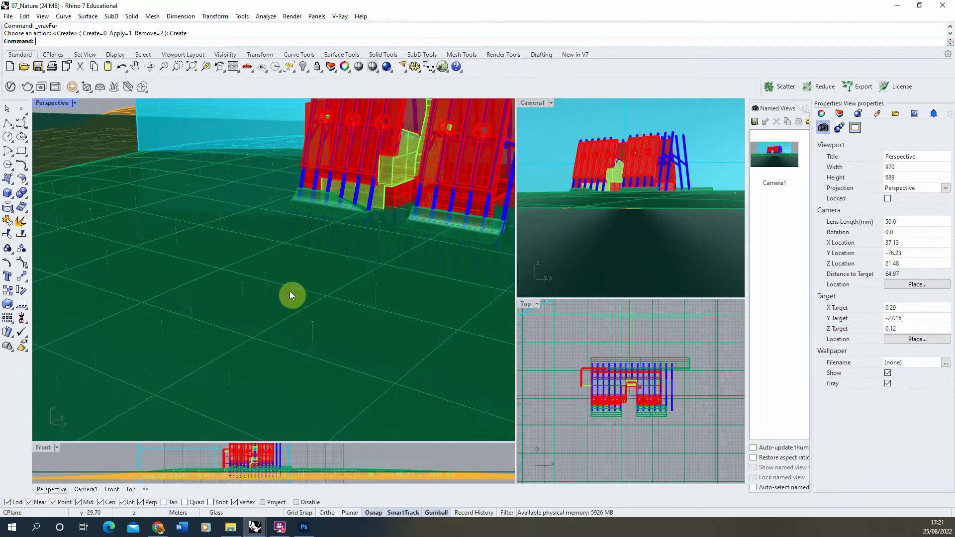
scroll(313, 252, "down", 4)
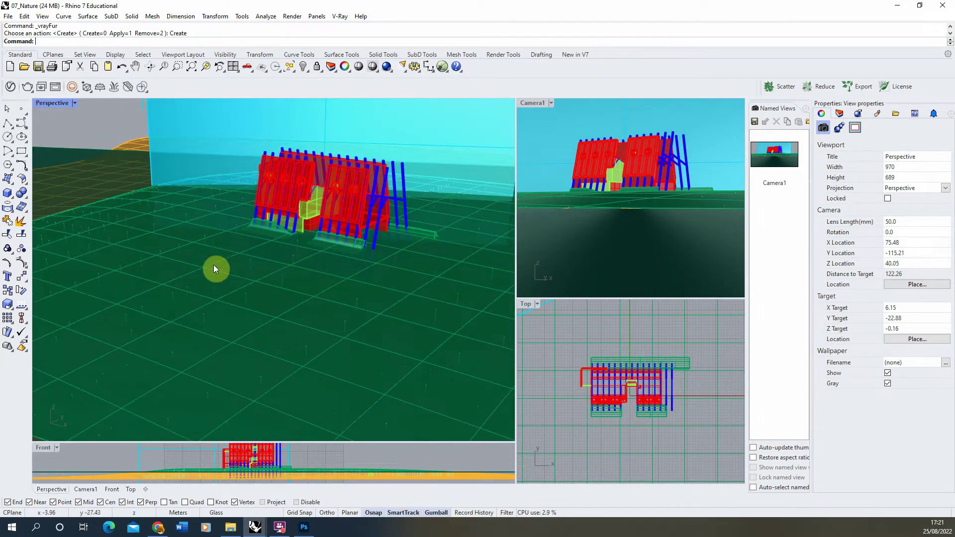
right_click_drag(214, 269, 234, 251)
Flip the surface direction of the grass bank with the Dir command so its normals point upward
left_click(219, 287)
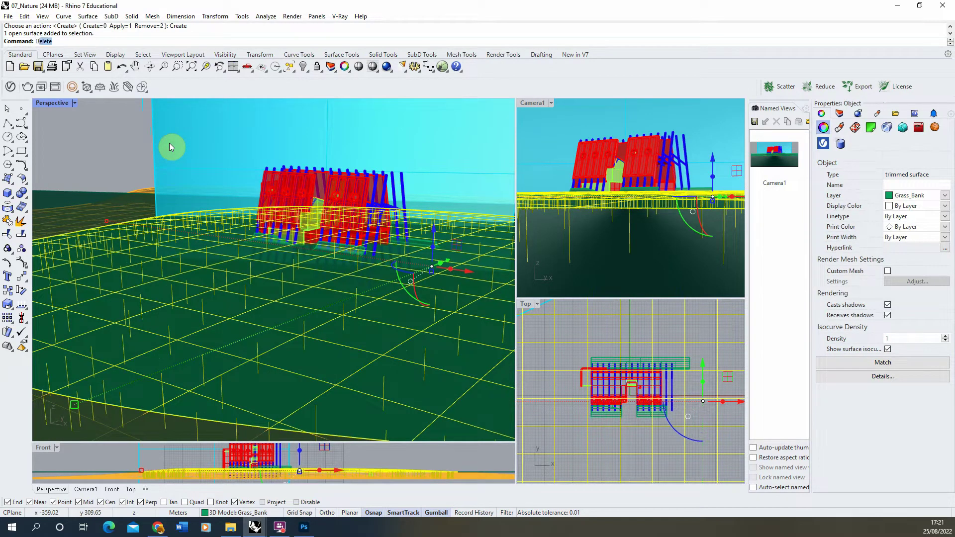
type("Dir")
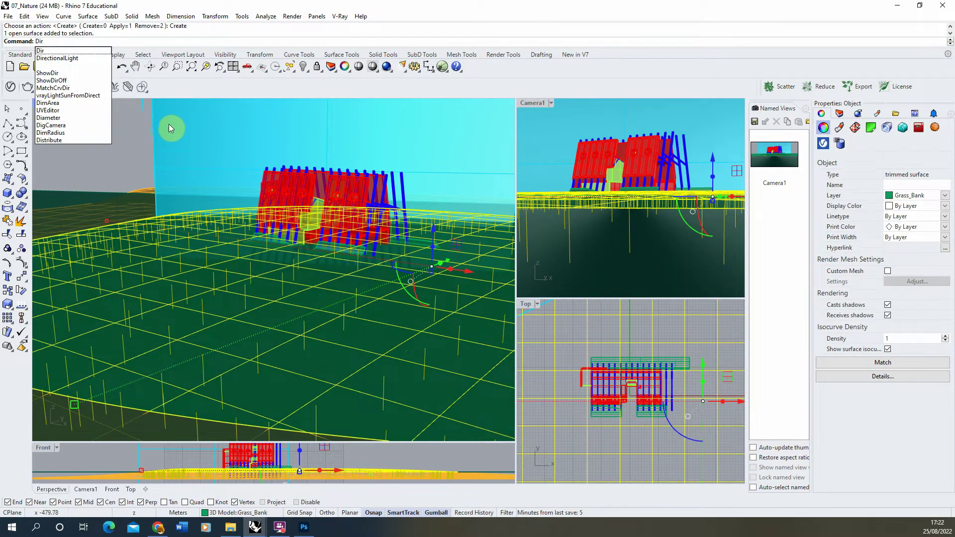
left_click(52, 53)
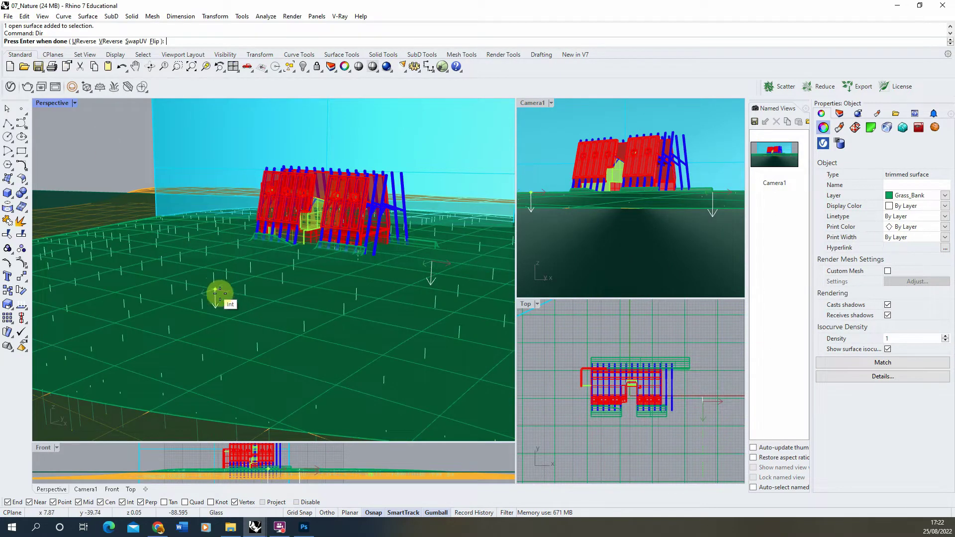
scroll(231, 308, "down", 1)
right_click_drag(243, 292, 228, 317)
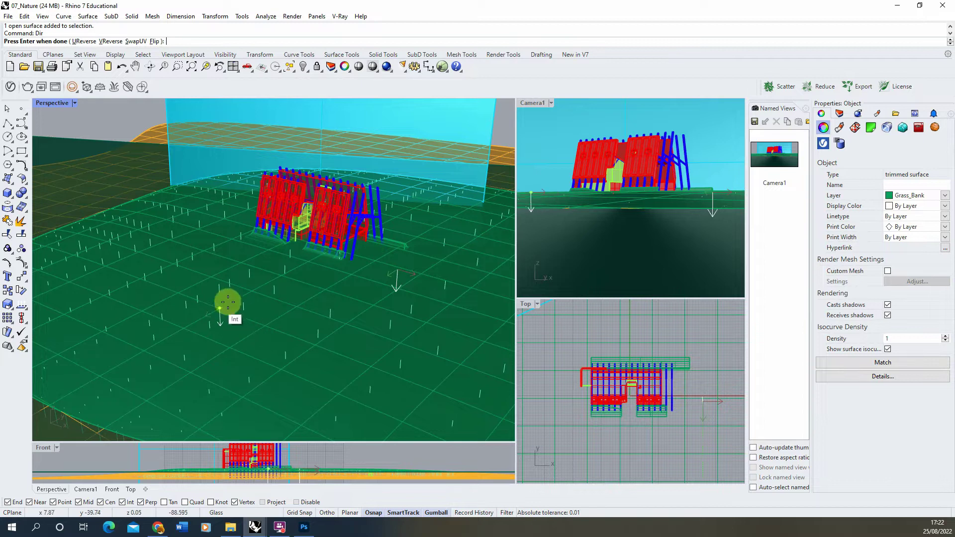
scroll(219, 312, "up", 1)
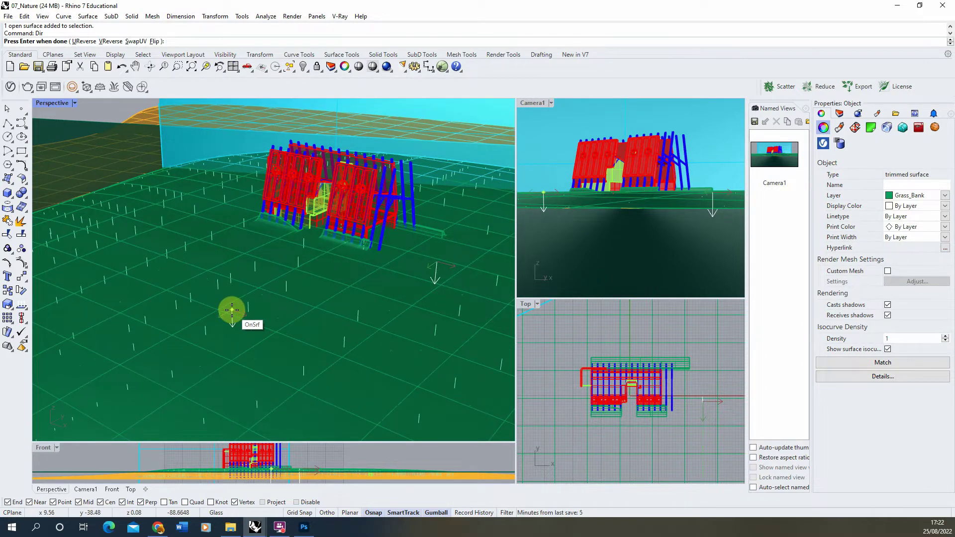
left_click(231, 311)
right_click_drag(260, 325, 241, 301)
right_click(112, 213)
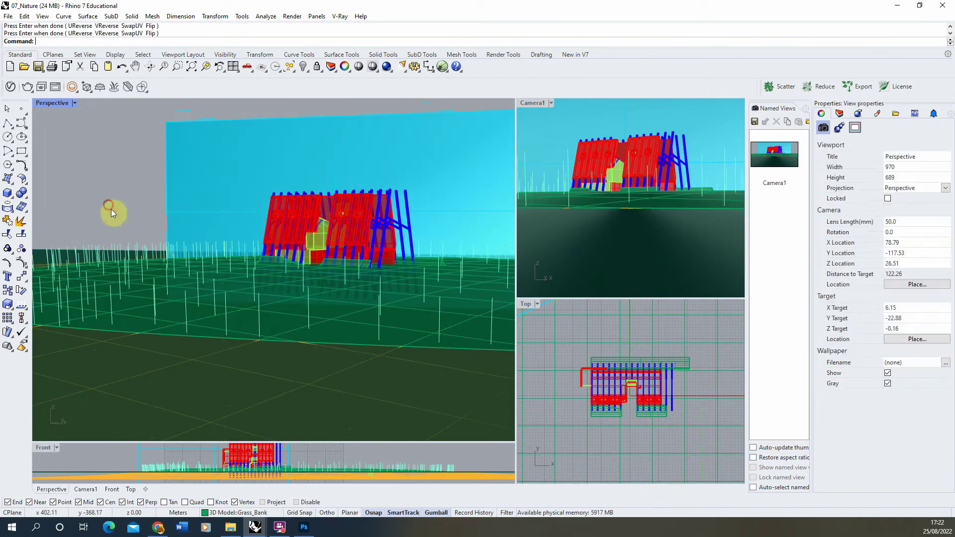
Start an interactive V-Ray render of the Camera1 view with the fur on the grass bank
left_click(282, 280)
right_click_drag(330, 279, 249, 353)
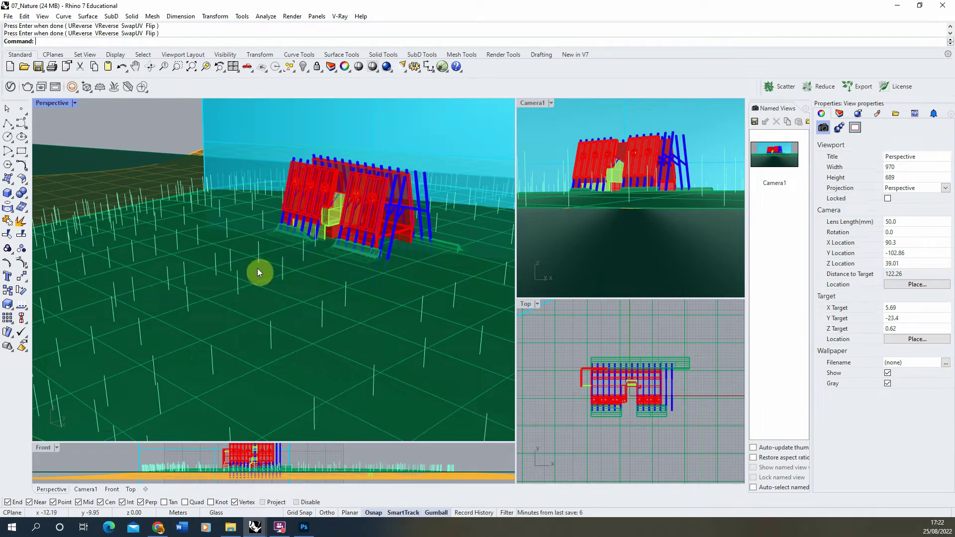
right_click_drag(278, 304, 249, 273)
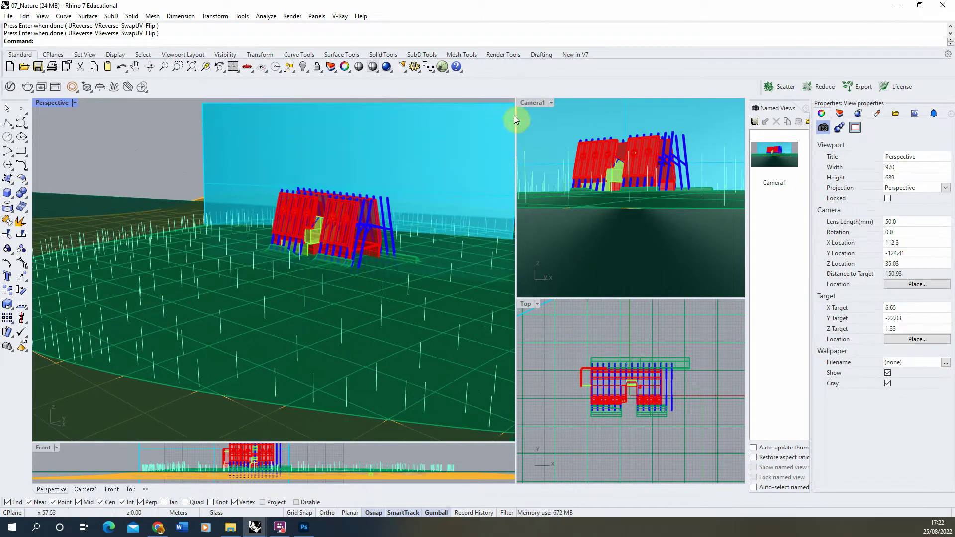
left_click(533, 103)
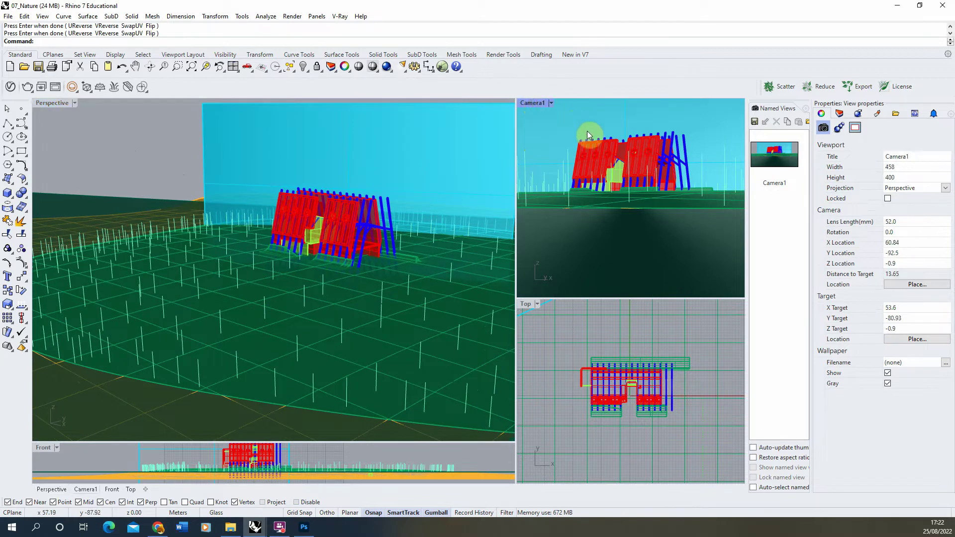
left_click(56, 87)
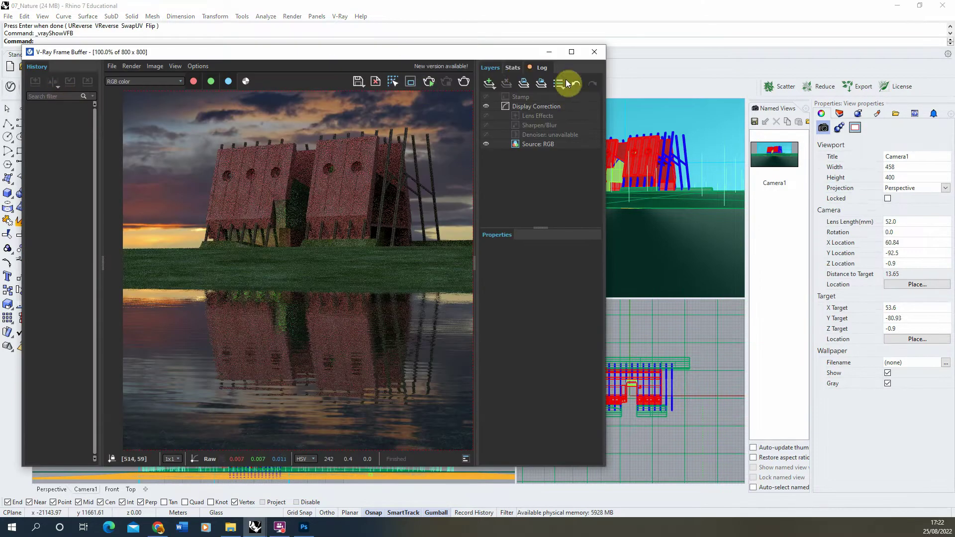
left_click(430, 83)
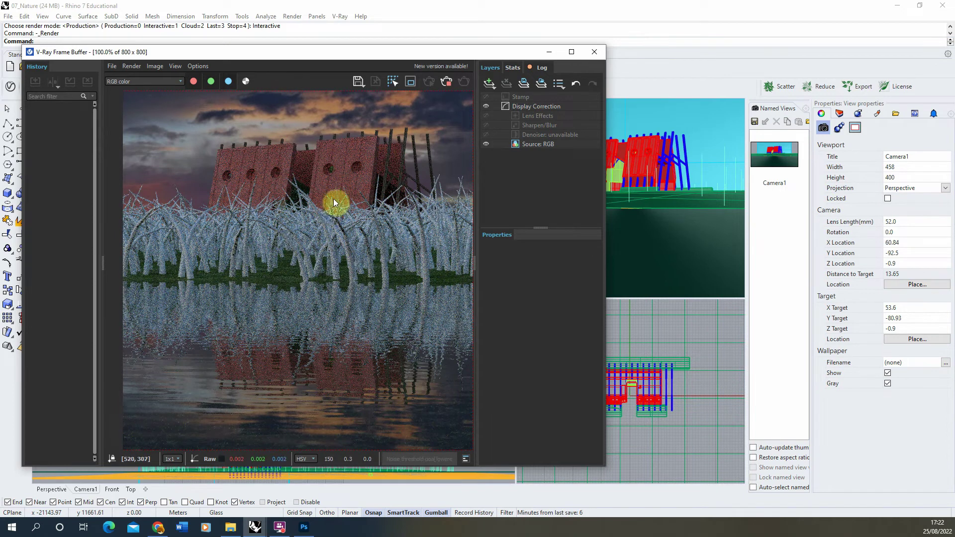
Open the Fur geometry's parameters in the V-Ray Asset Editor and arrange the editor beside the frame buffer
left_click_drag(292, 55, 567, 54)
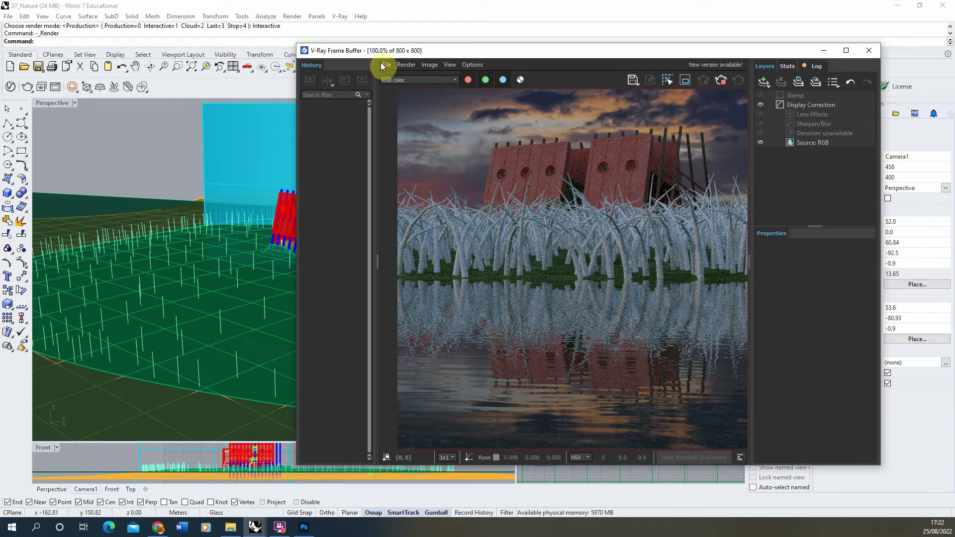
left_click_drag(375, 52, 399, 51)
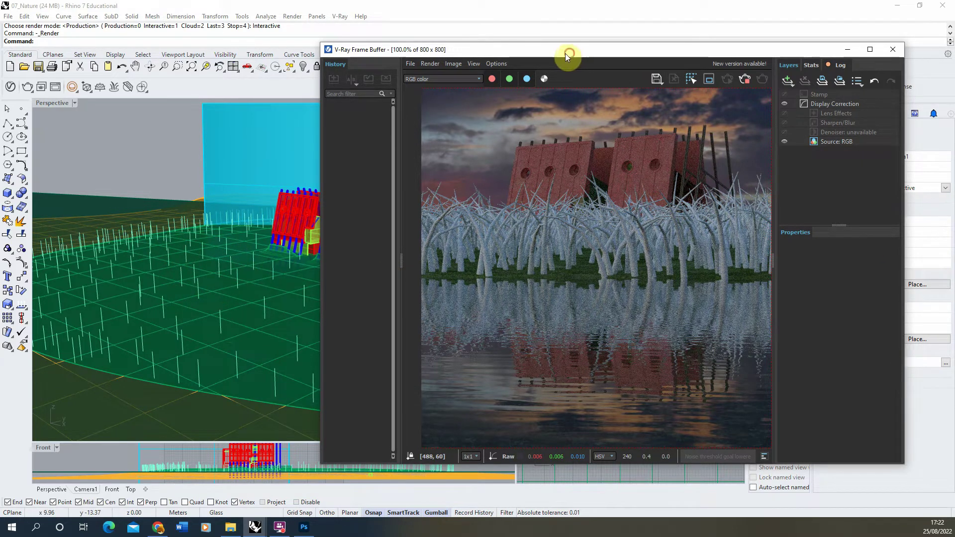
left_click_drag(566, 53, 579, 47)
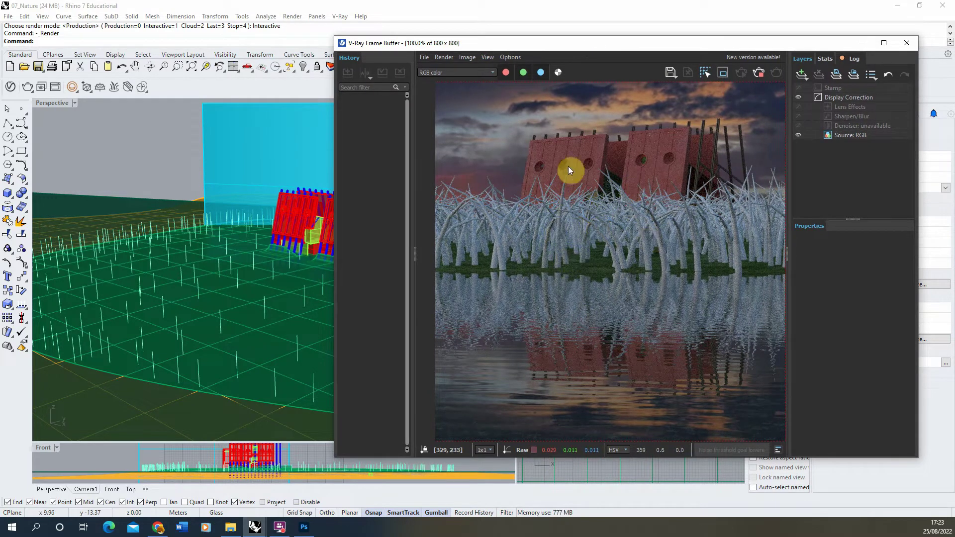
left_click(12, 91)
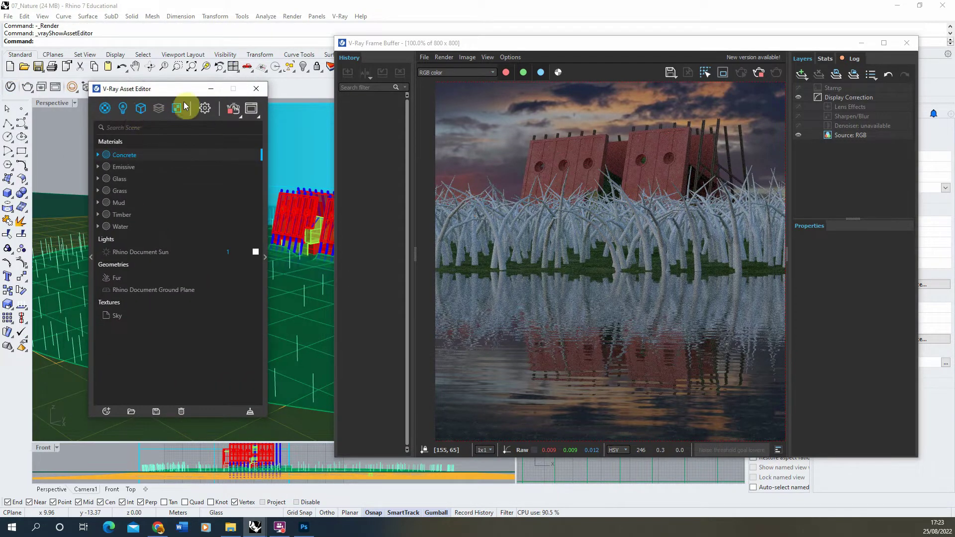
left_click(141, 109)
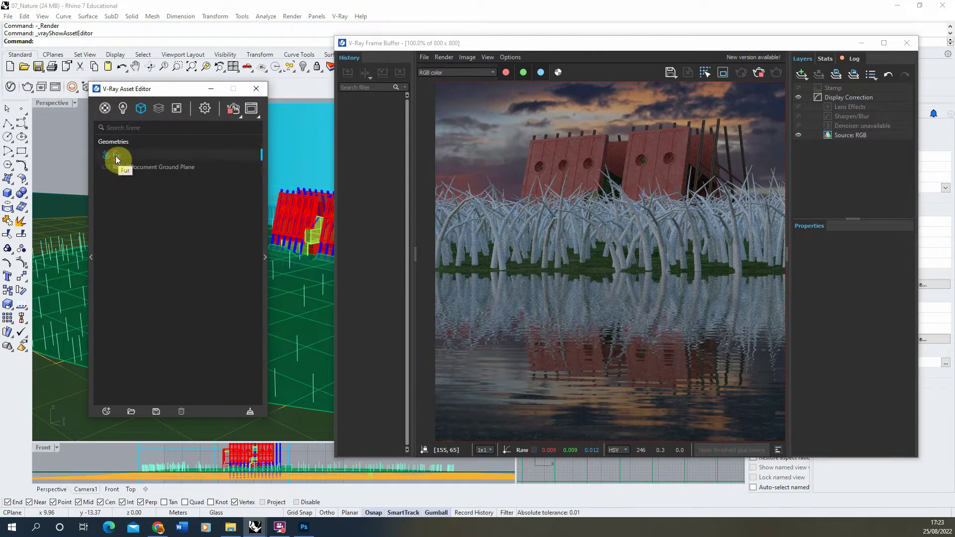
left_click(265, 259)
left_click_drag(294, 87, 214, 88)
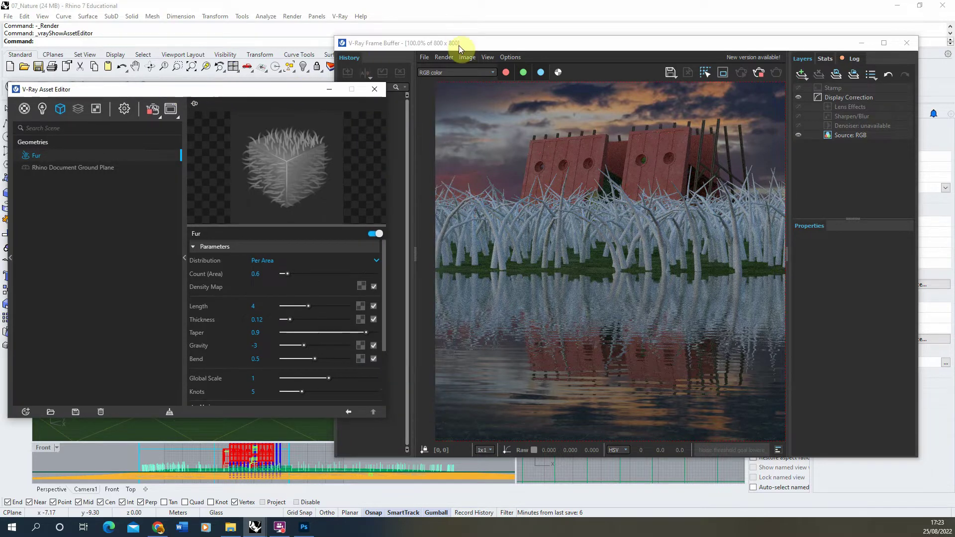
left_click_drag(460, 44, 503, 44)
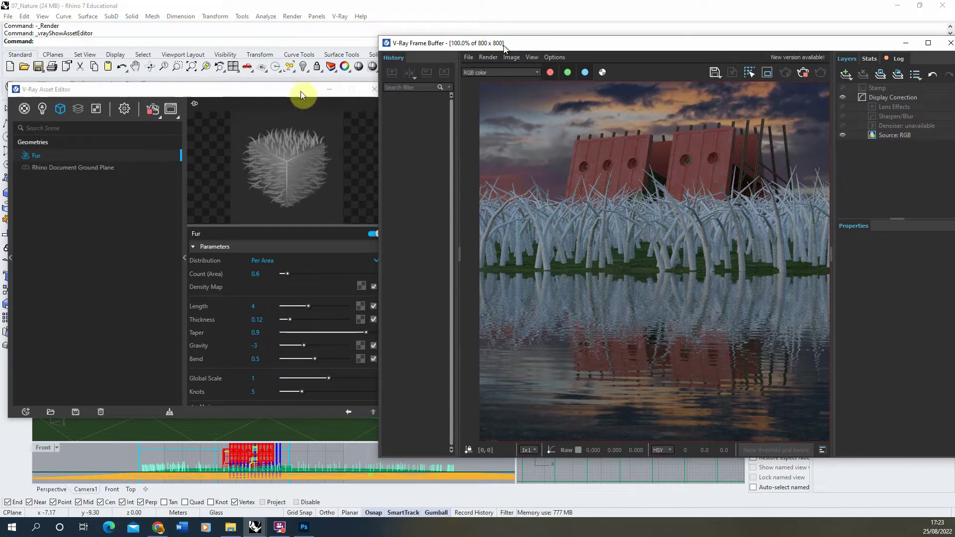
Set the fur's length to 0.3 in its parameters
left_click_drag(304, 92, 330, 98)
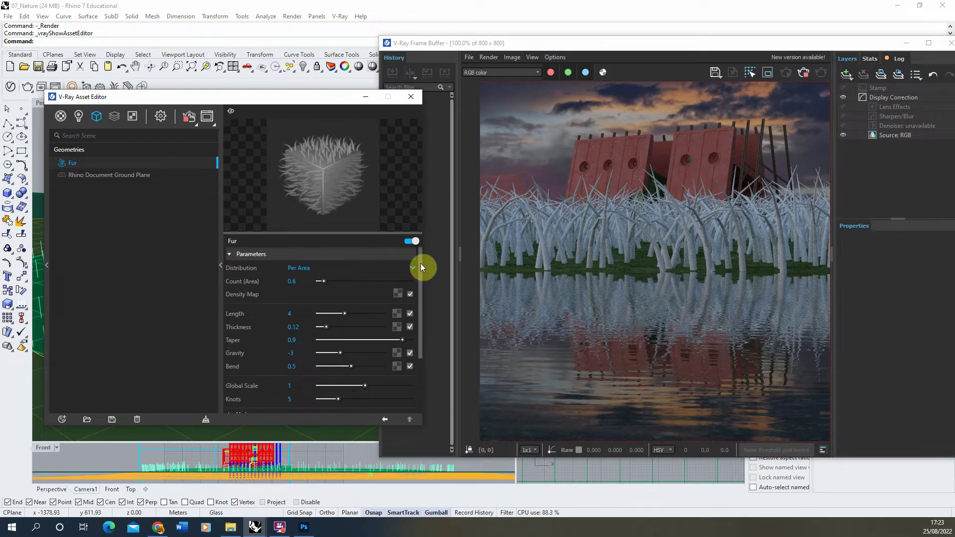
scroll(418, 285, "down", 5)
scroll(413, 298, "up", 4)
scroll(415, 264, "up", 1)
left_click(292, 319)
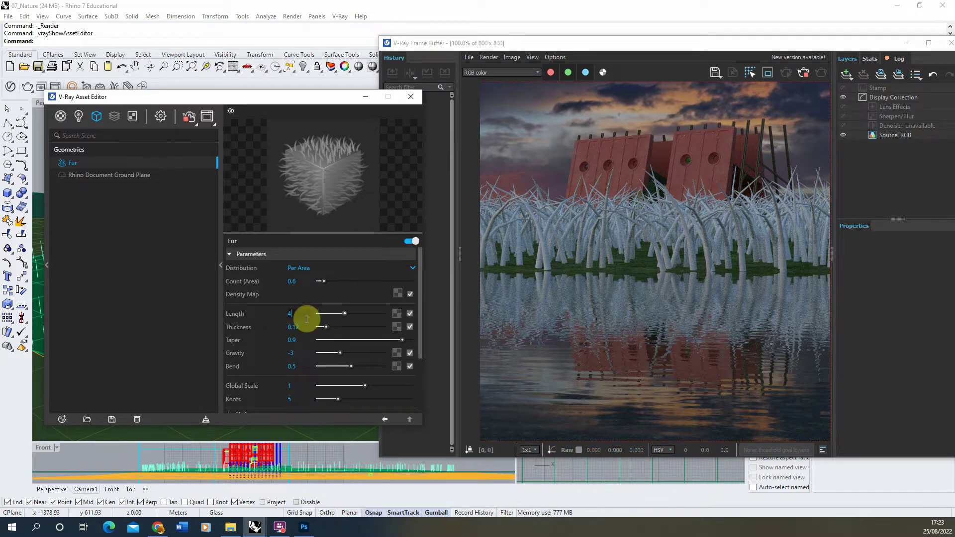
left_click_drag(309, 315, 264, 316)
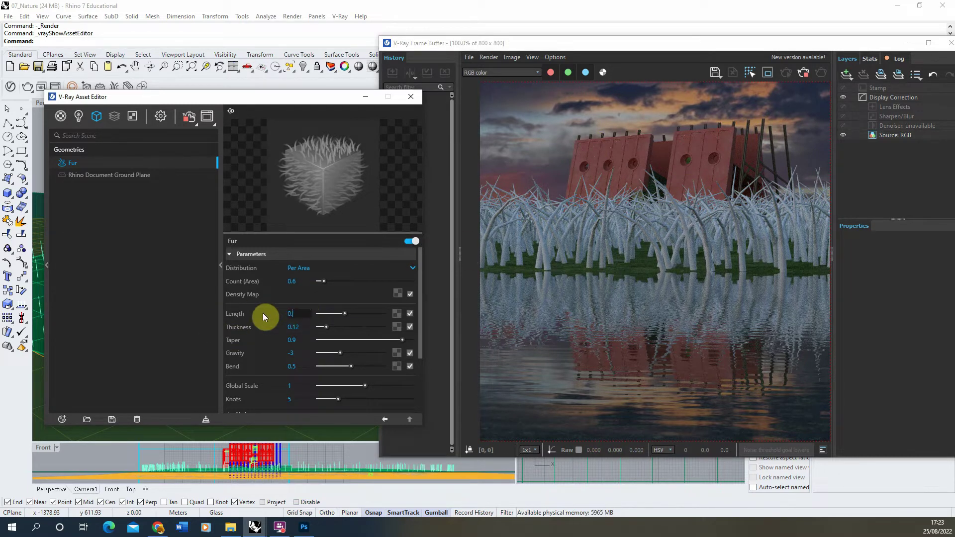
type("0.3")
key("Return")
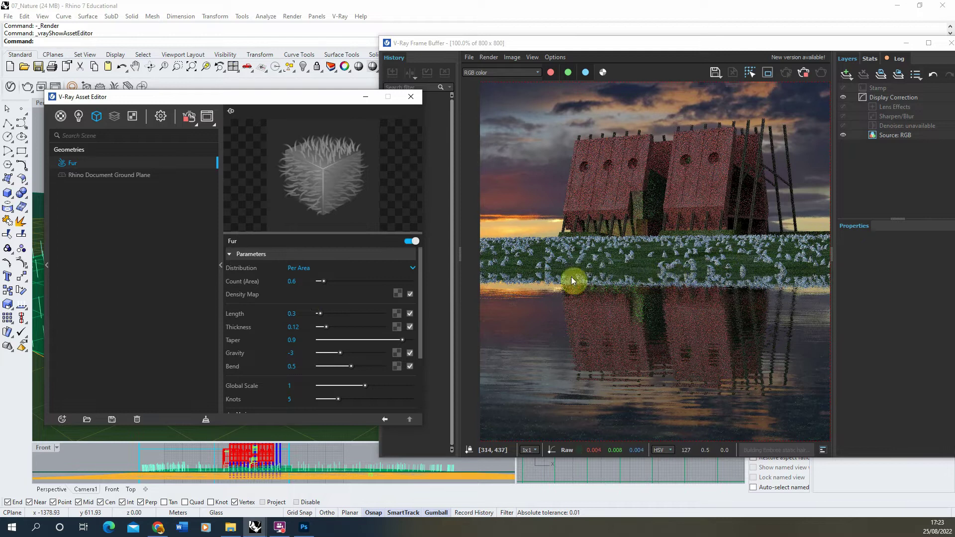
Set the fur's thickness to 0.003 and inspect the strands on the grass bank in the render
double_click(293, 328)
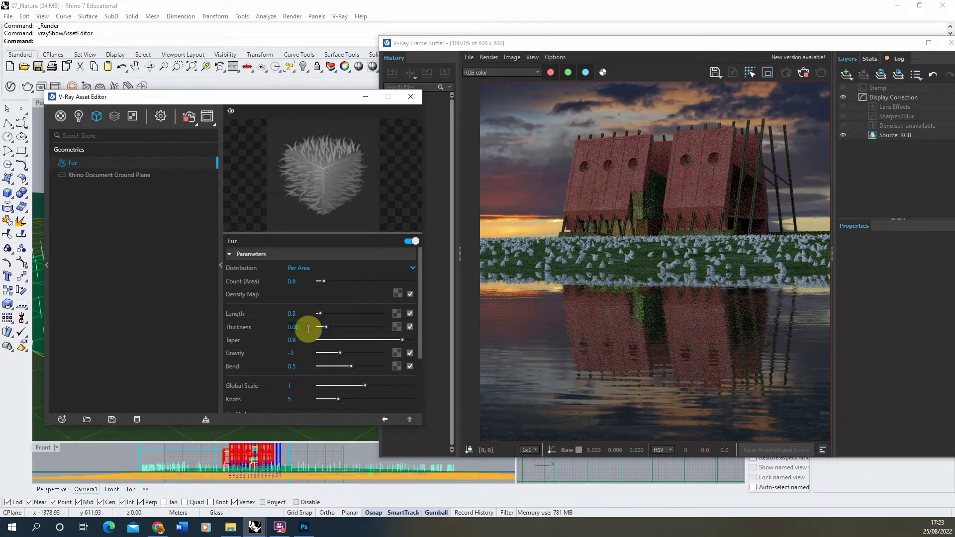
key("Return")
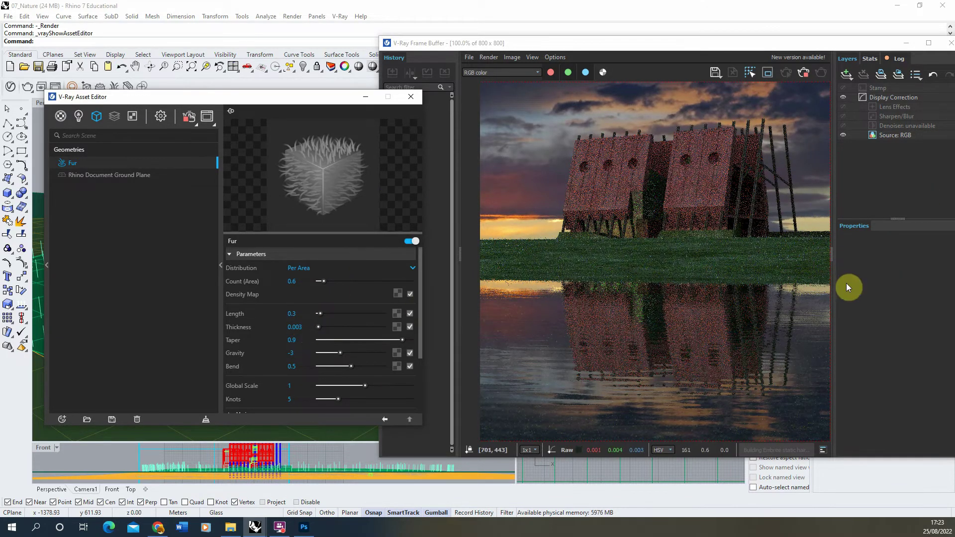
scroll(656, 256, "up", 3)
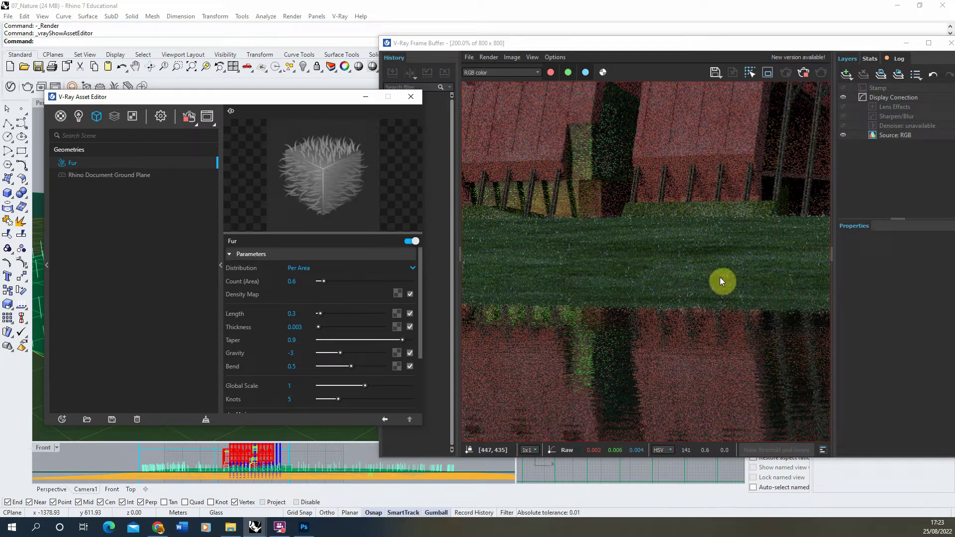
scroll(720, 278, "down", 3)
scroll(686, 268, "down", 1)
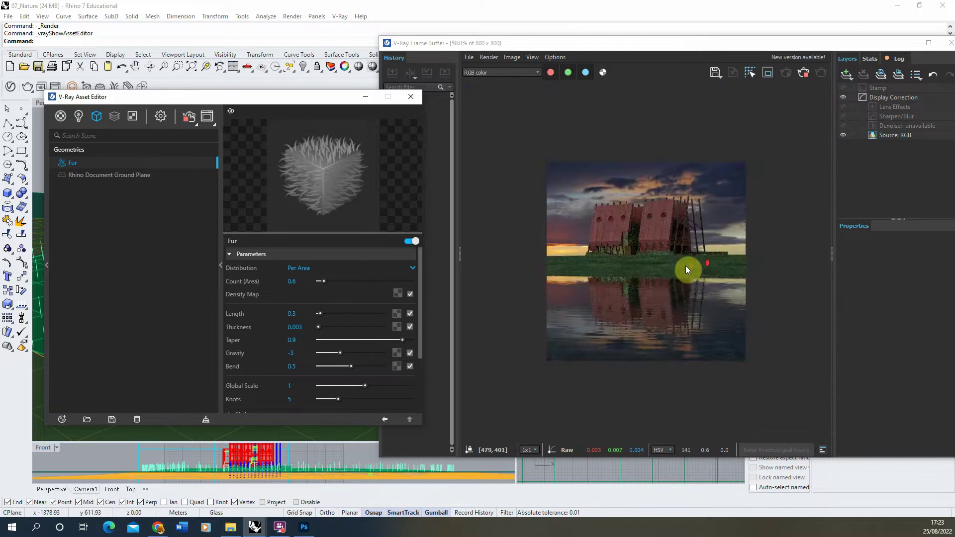
scroll(595, 274, "up", 1)
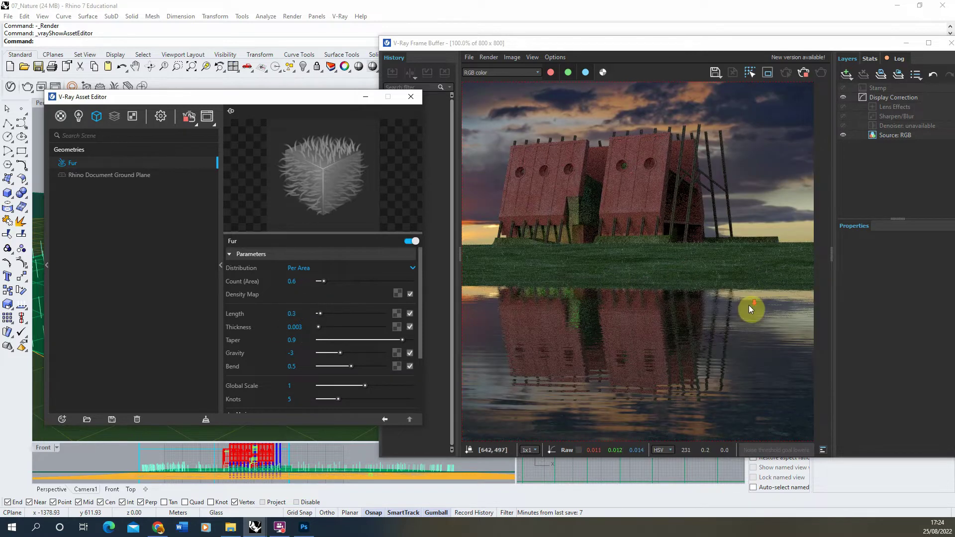
scroll(750, 308, "down", 1)
scroll(636, 264, "up", 1)
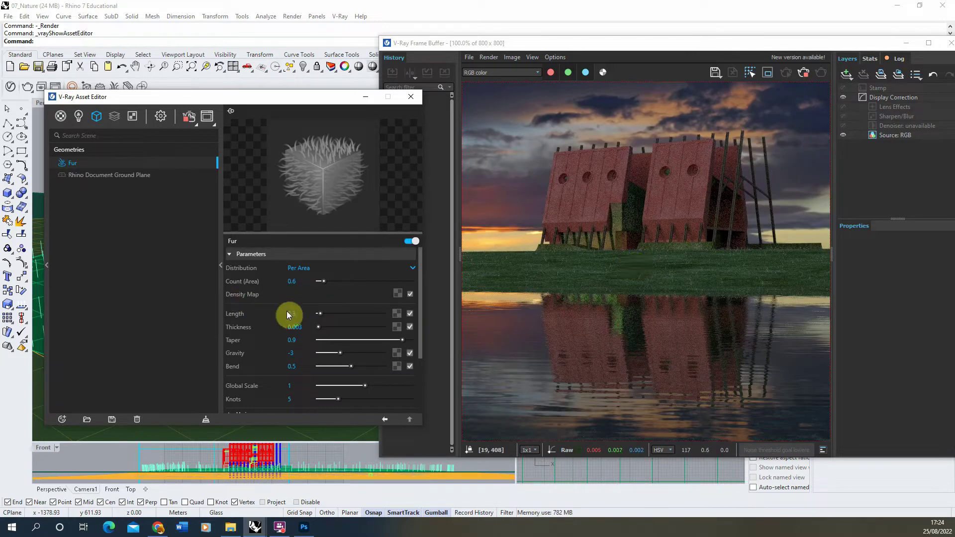
Try a fur thickness of 0.006 and settle on 0.005
left_click(301, 327)
type("6")
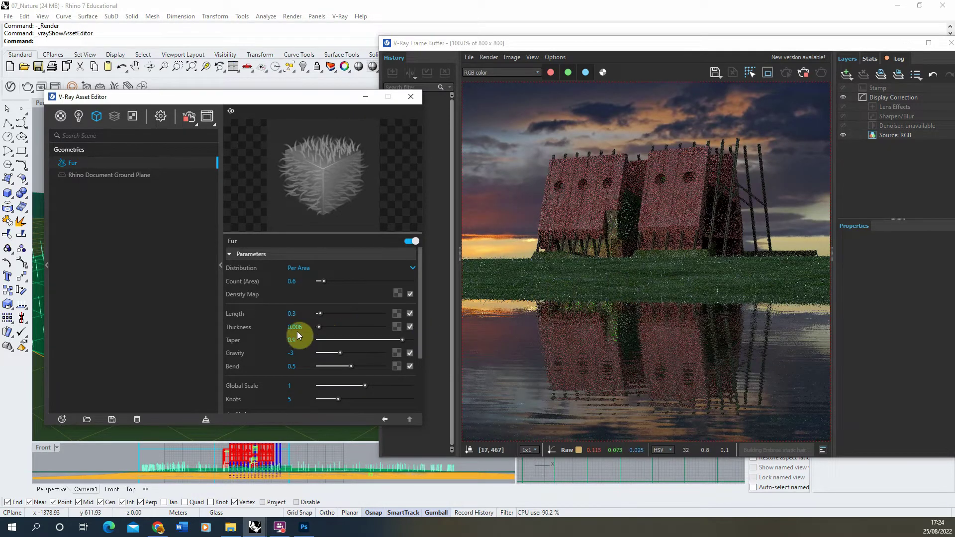
left_click_drag(304, 334, 298, 336)
type("5")
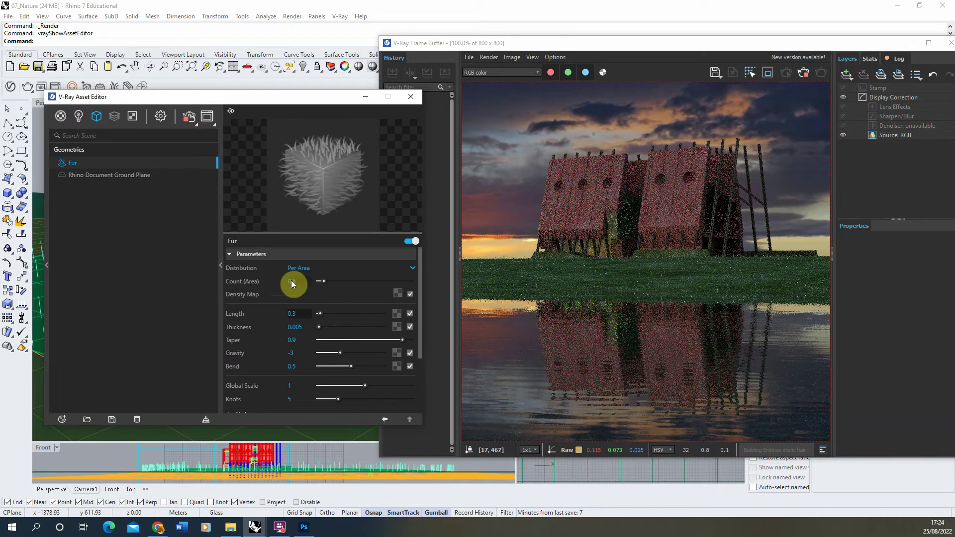
Set the fur's Count (Area) to 100 and inspect the density of the grass bank in the render
left_click_drag(304, 282, 278, 285)
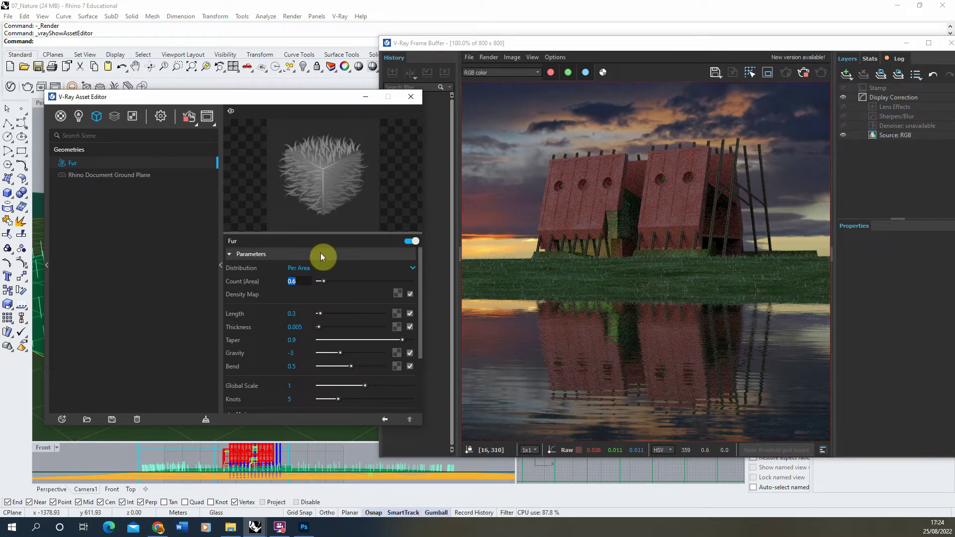
type("100")
key("Return")
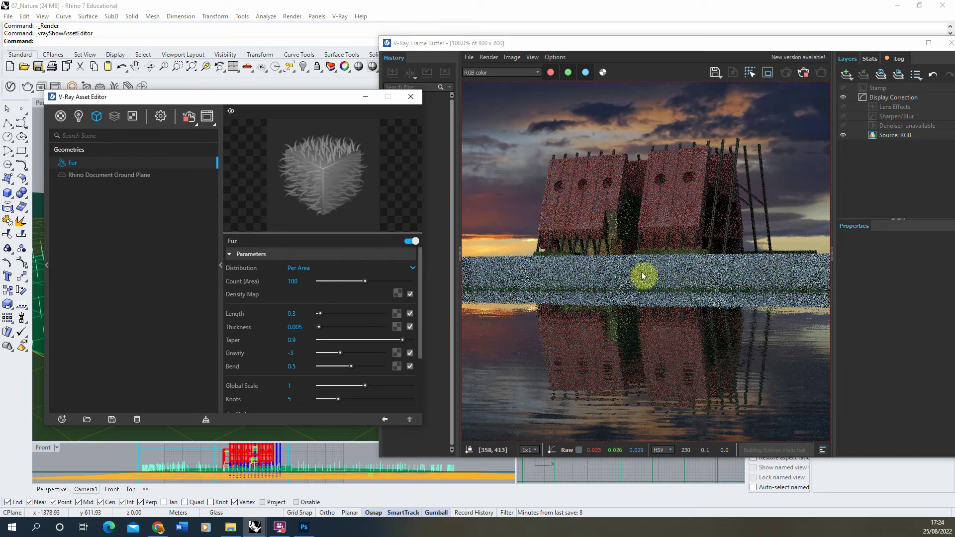
scroll(617, 287, "up", 2)
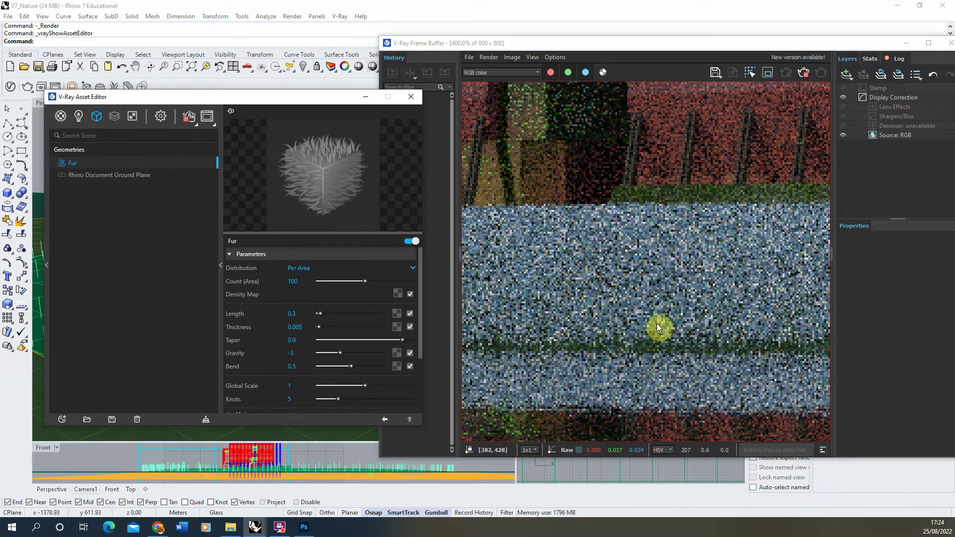
scroll(655, 322, "down", 2)
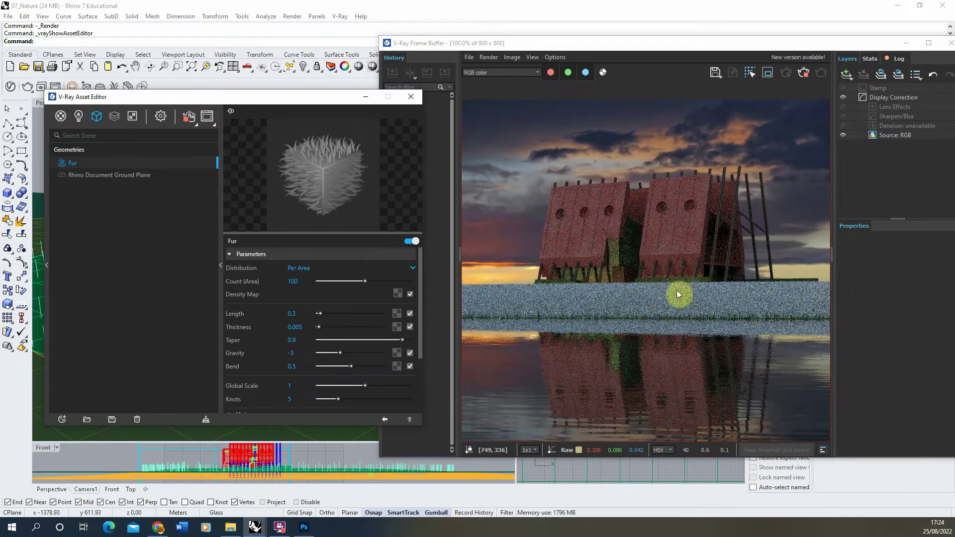
scroll(662, 304, "down", 1)
scroll(748, 284, "up", 2)
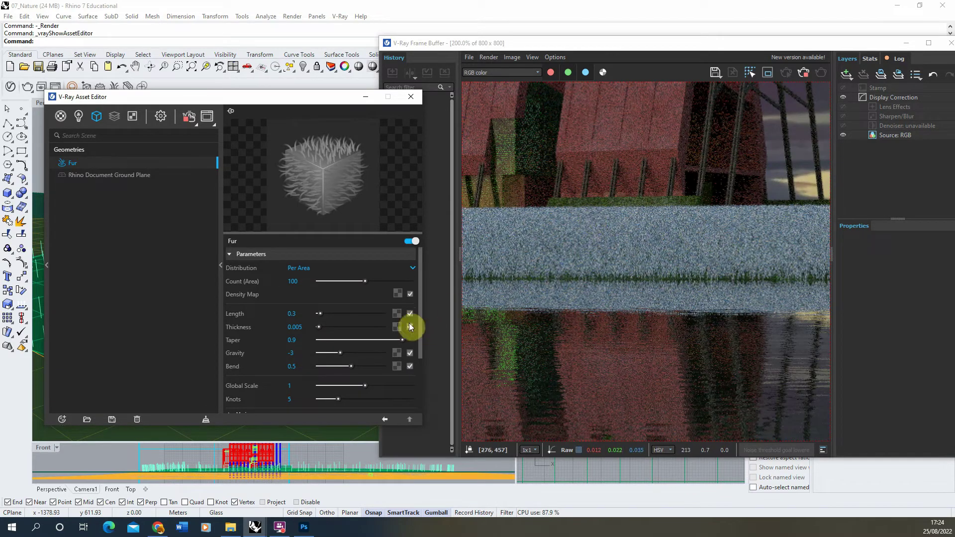
scroll(657, 255, "down", 1)
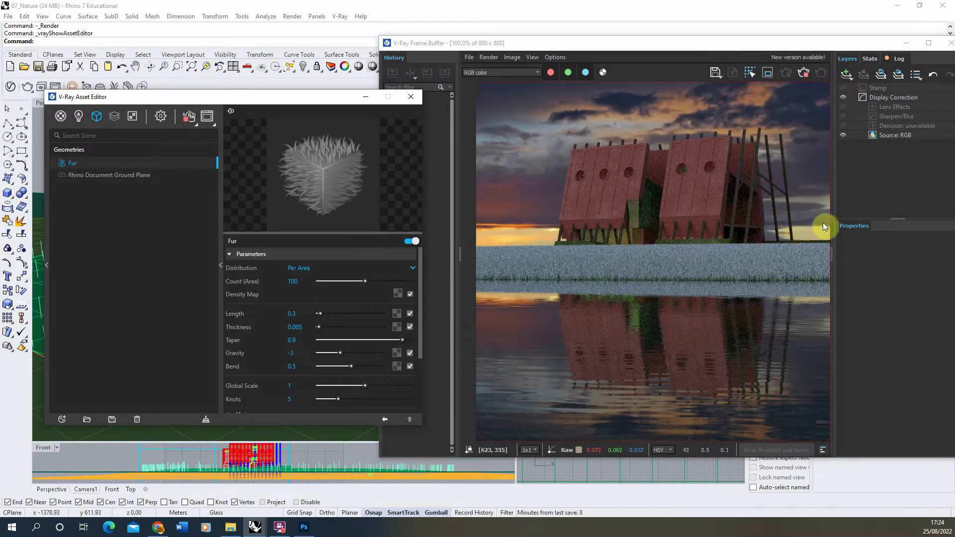
Assign the Grass material to the fur and check the grass bank closely in the render
left_click(420, 267)
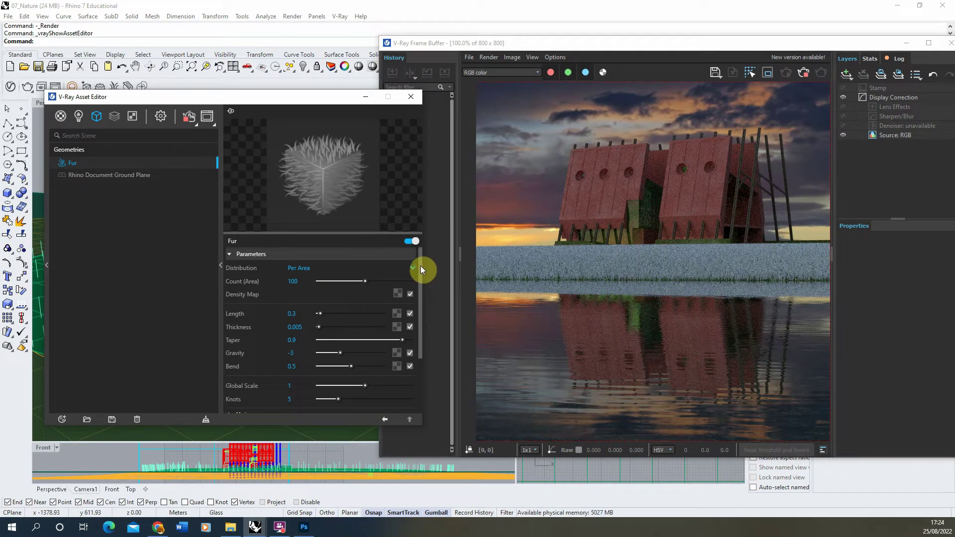
left_click_drag(420, 266, 420, 372)
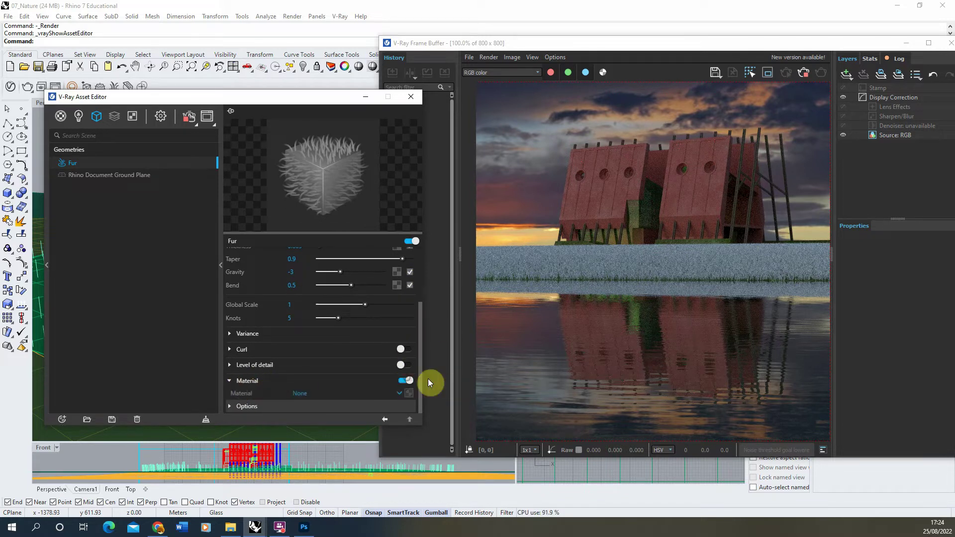
left_click(306, 393)
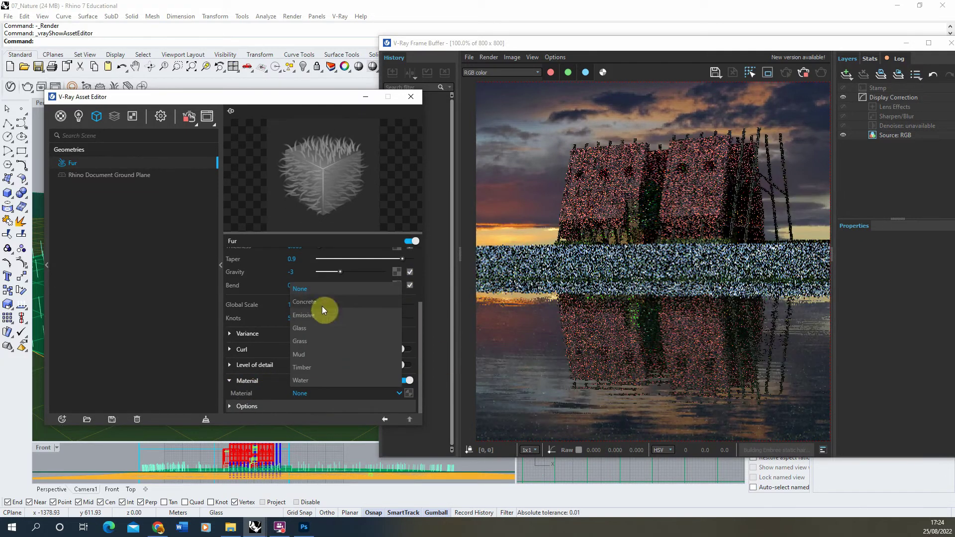
left_click(306, 341)
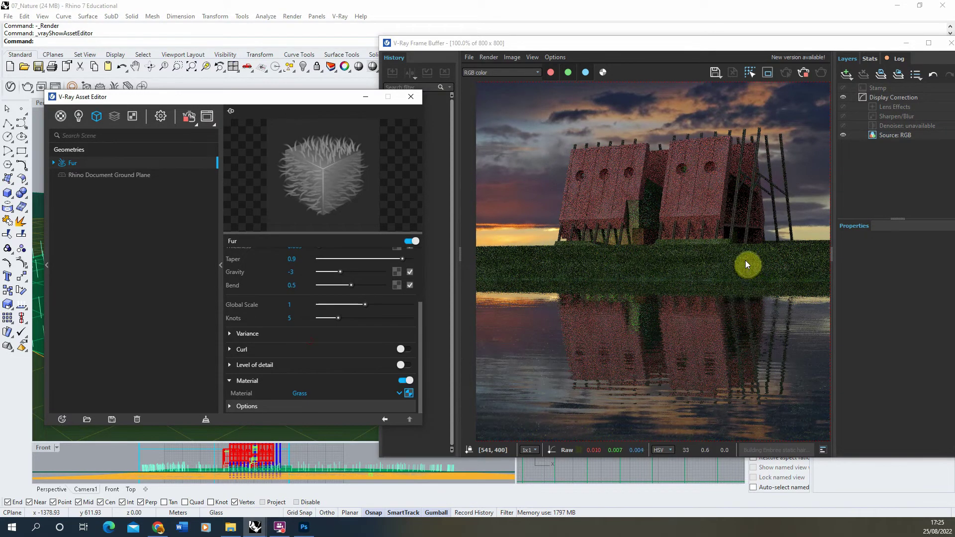
scroll(669, 260, "up", 1)
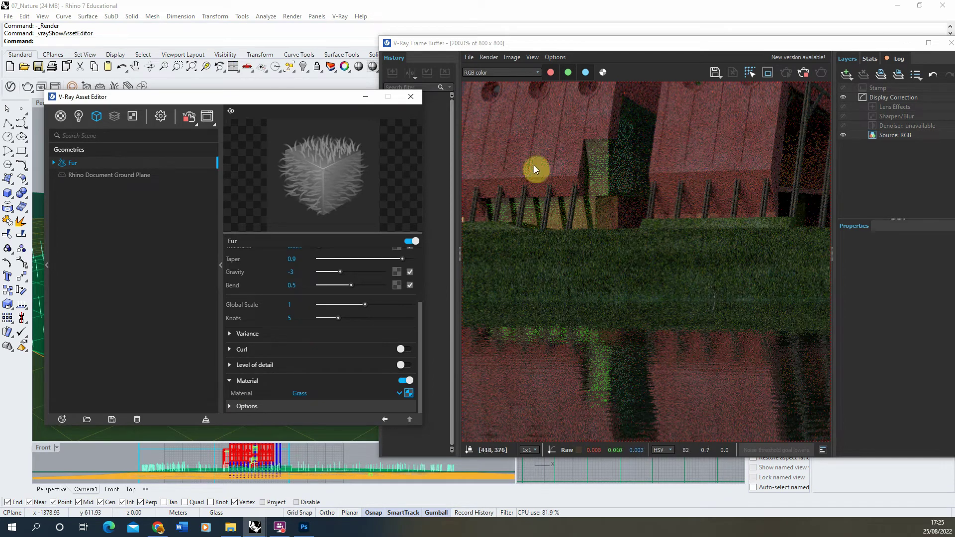
Restart the interactive render from the Perspective view and orbit to a low viewpoint close over the grass bank
left_click_drag(290, 98, 678, 143)
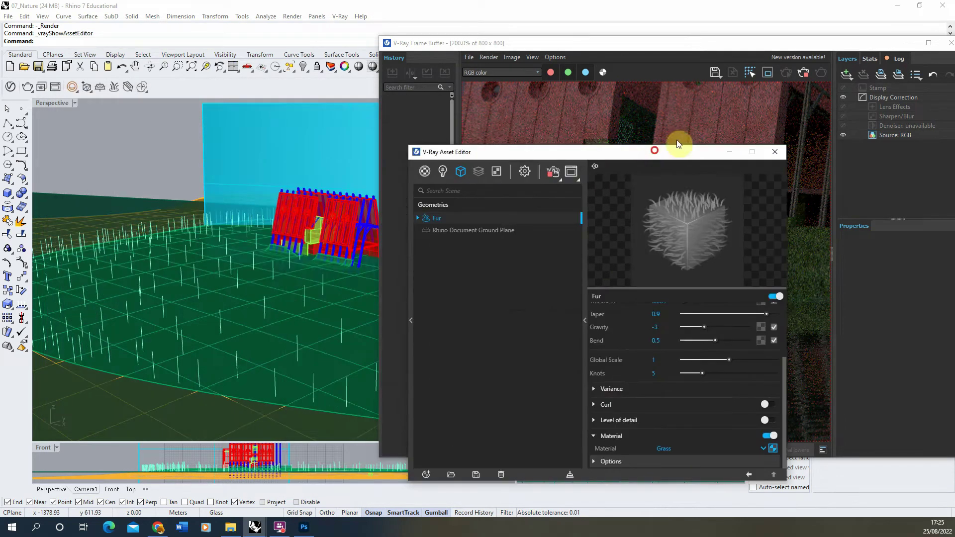
left_click(800, 75)
right_click_drag(160, 181, 211, 384)
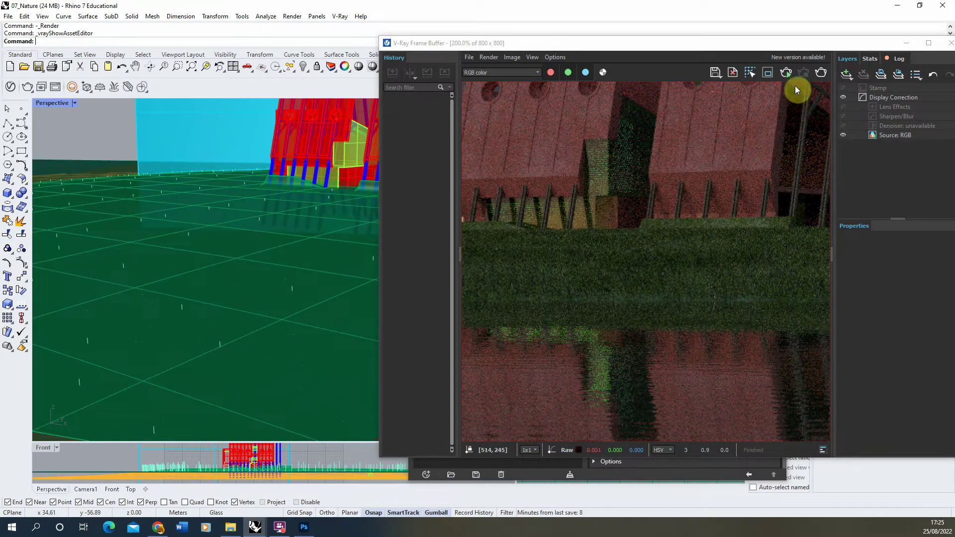
left_click(786, 73)
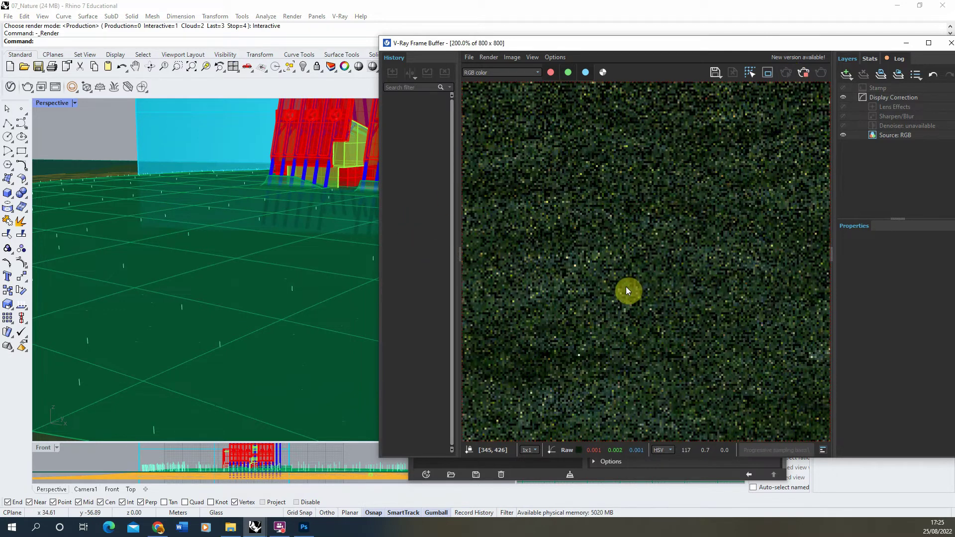
right_click_drag(186, 268, 232, 245)
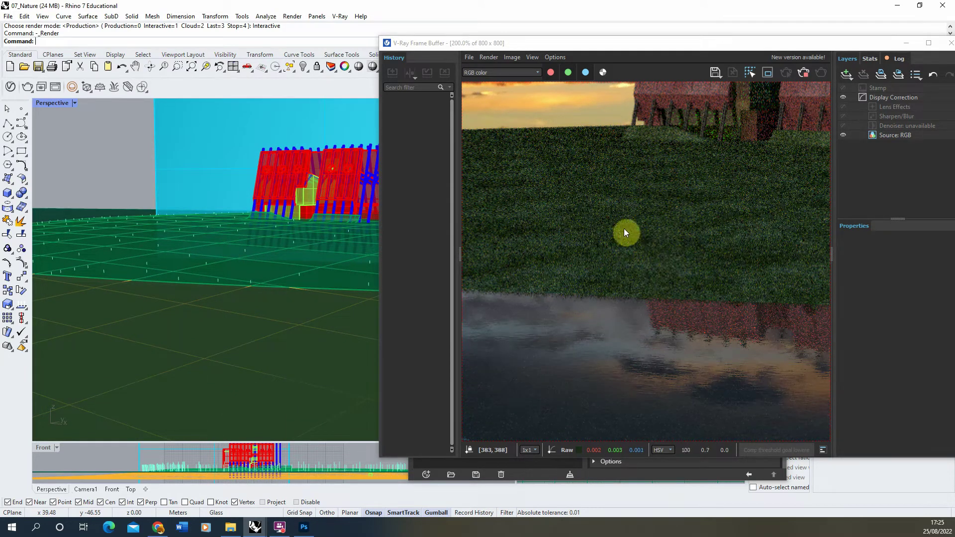
right_click_drag(204, 311, 228, 249)
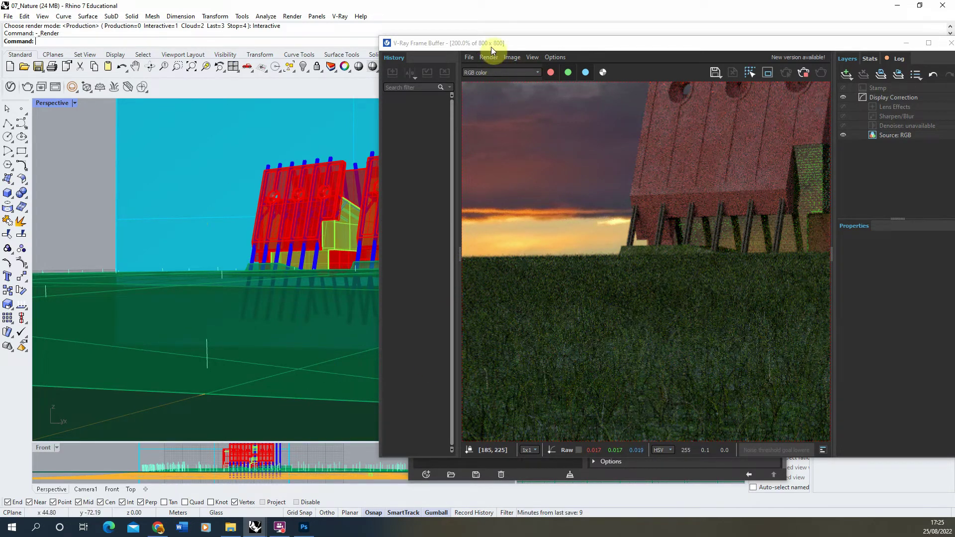
Apply the Mud material to the grass bank surface beneath the fur and stop the interactive render
left_click_drag(492, 46, 518, 47)
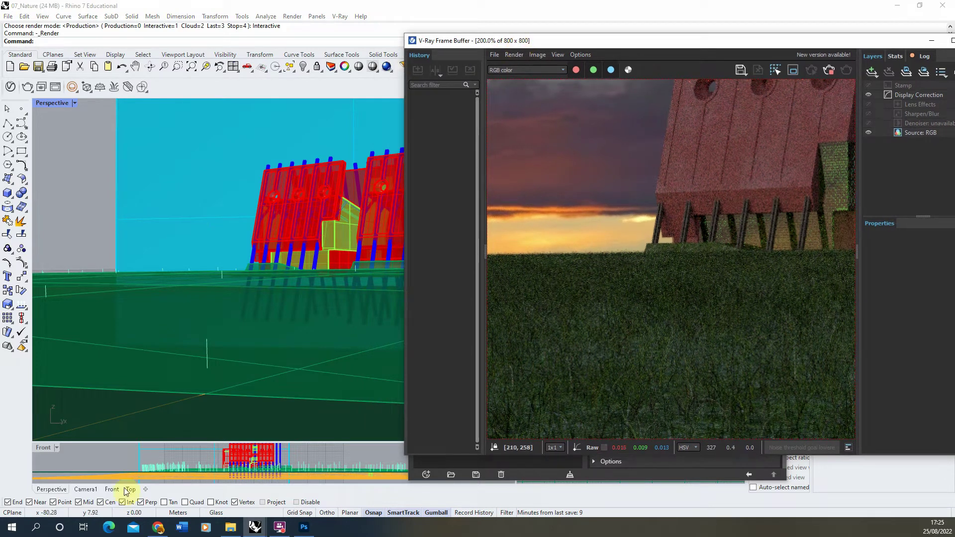
left_click(240, 376)
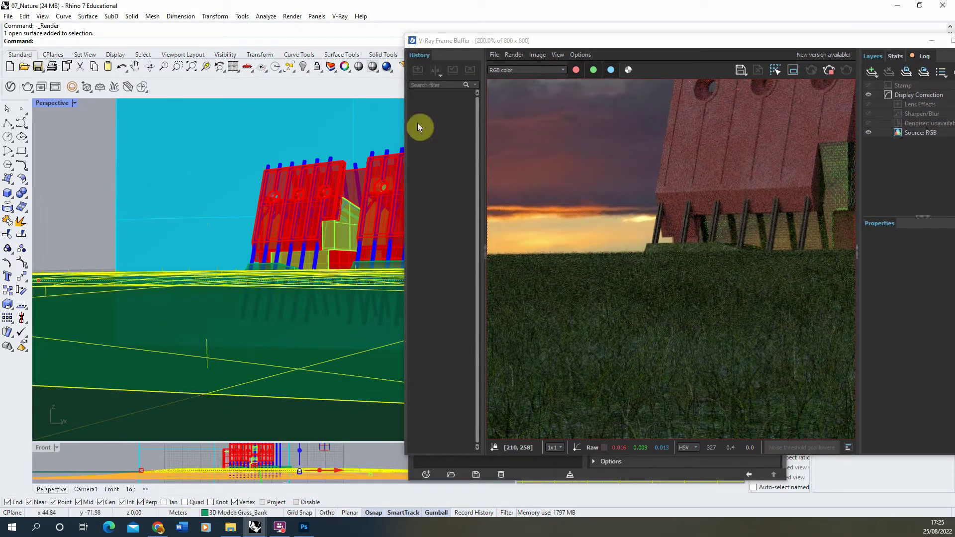
left_click_drag(437, 39, 479, 40)
left_click_drag(423, 160, 116, 114)
left_click(116, 127)
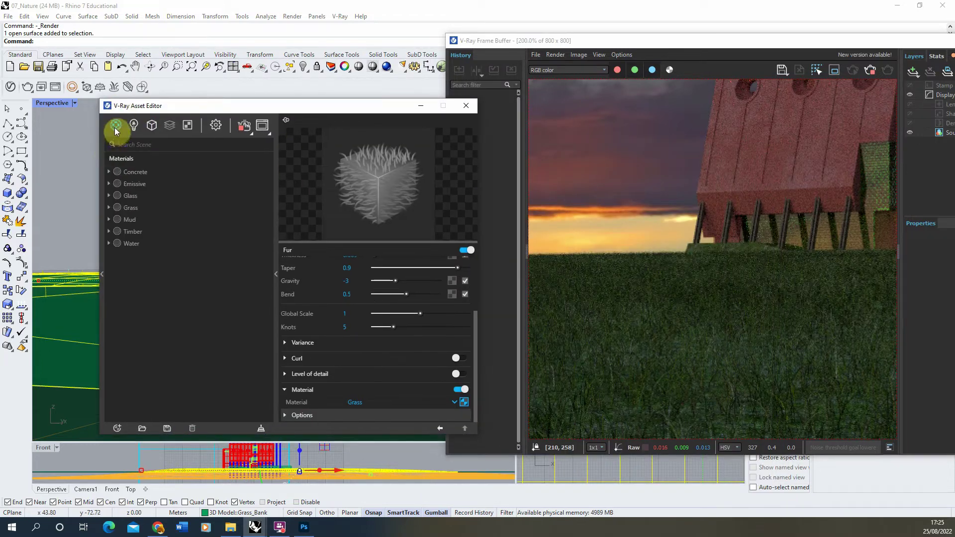
left_click(132, 219)
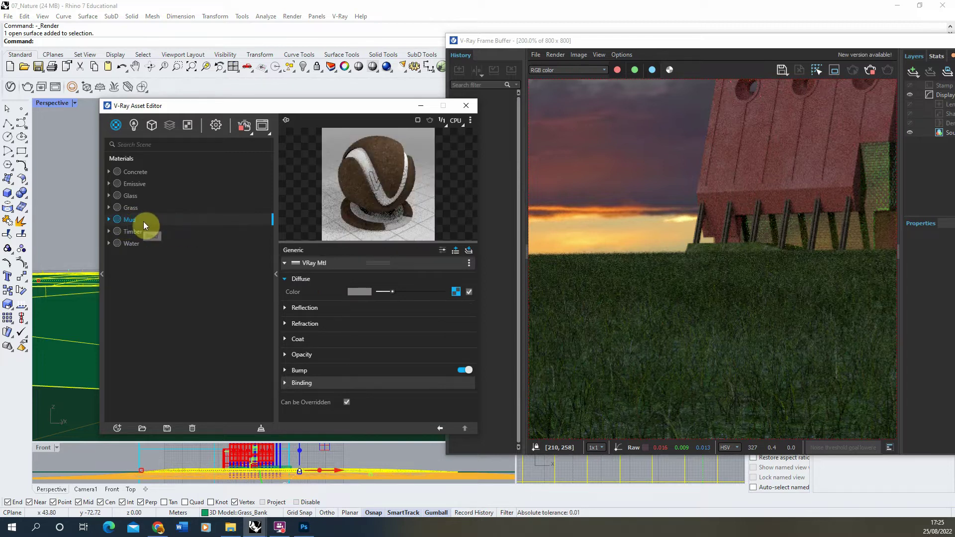
right_click(144, 222)
left_click(170, 238)
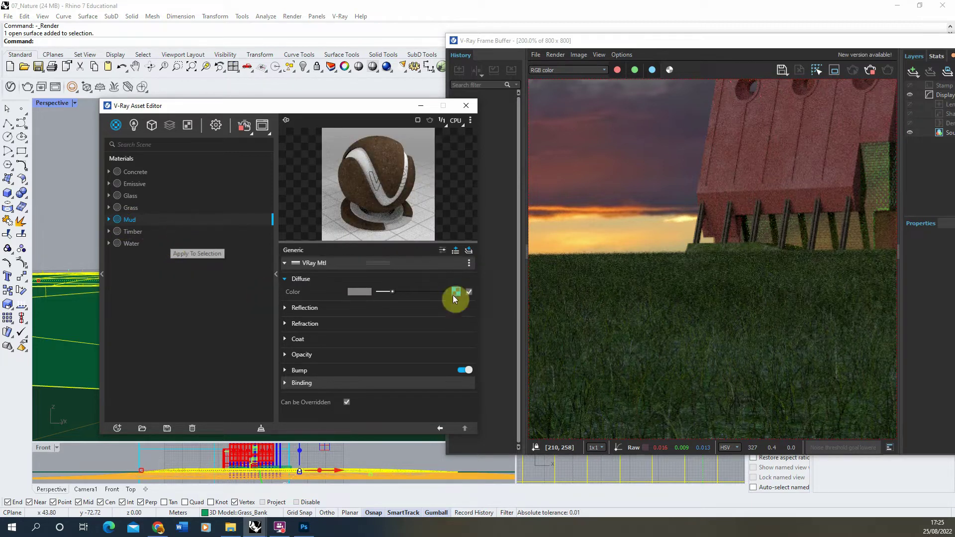
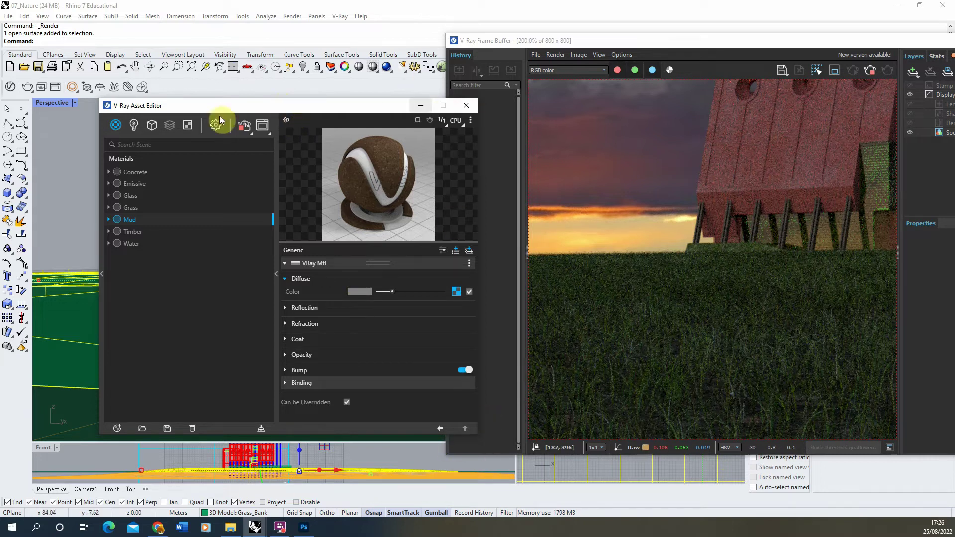
left_click(873, 70)
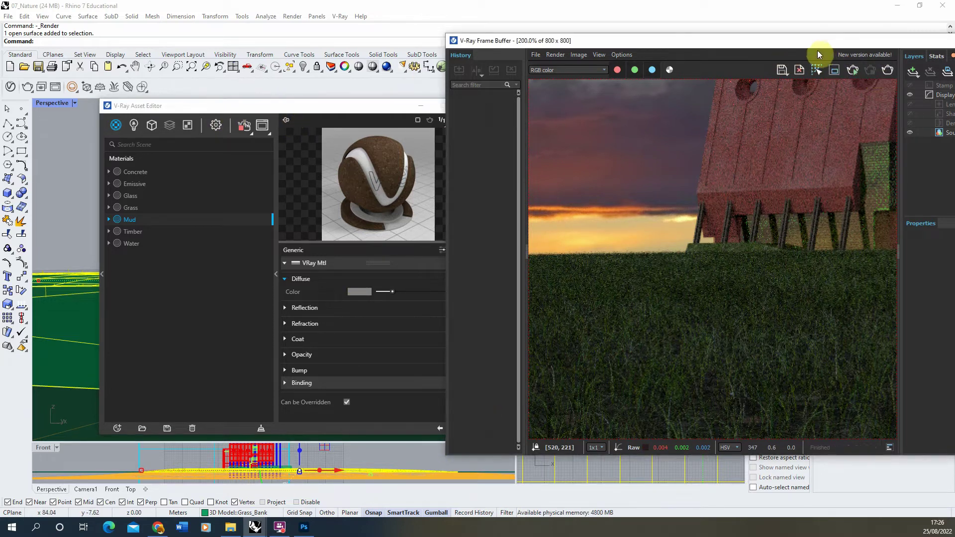
Make Camera1 the active view, clear the Asset Editor out of the way and restart the interactive render from the frame buffer
left_click_drag(656, 40, 326, 61)
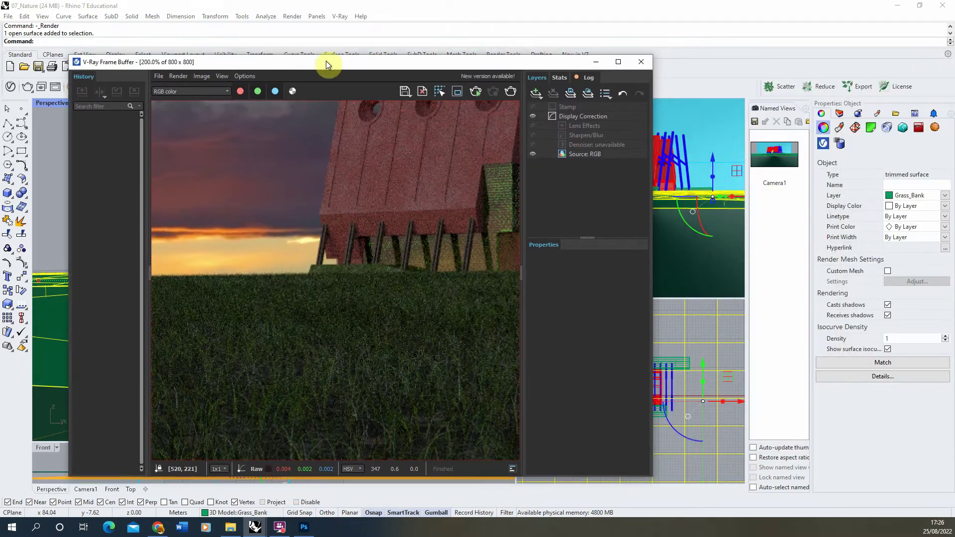
left_click(705, 127)
left_click_drag(419, 61, 686, 70)
left_click(330, 112)
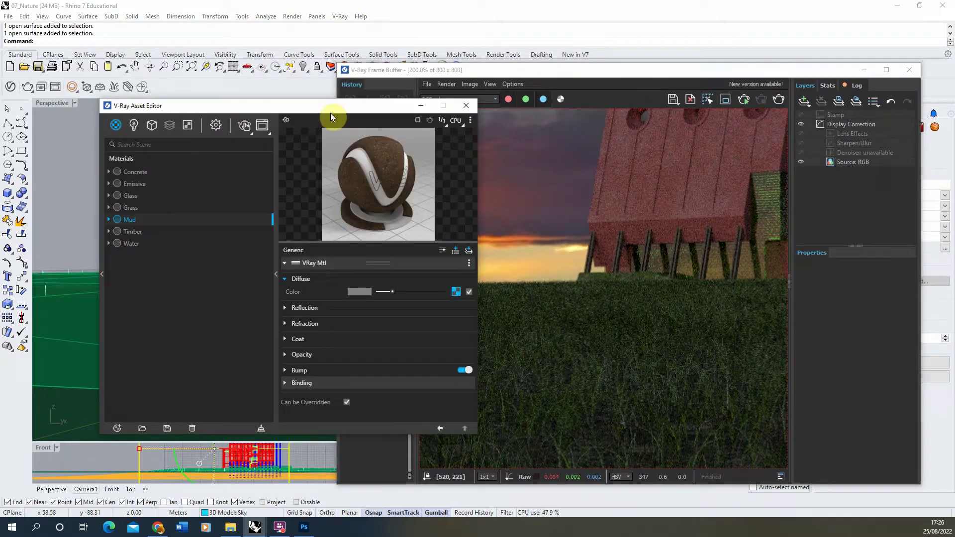
left_click(422, 107)
left_click_drag(467, 70, 264, 417)
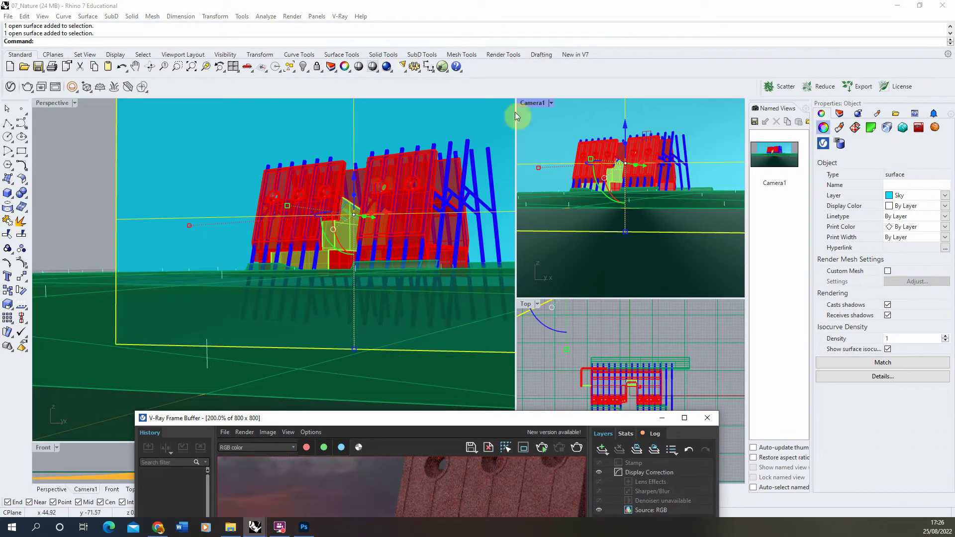
left_click_drag(481, 420, 268, 51)
left_click(409, 83)
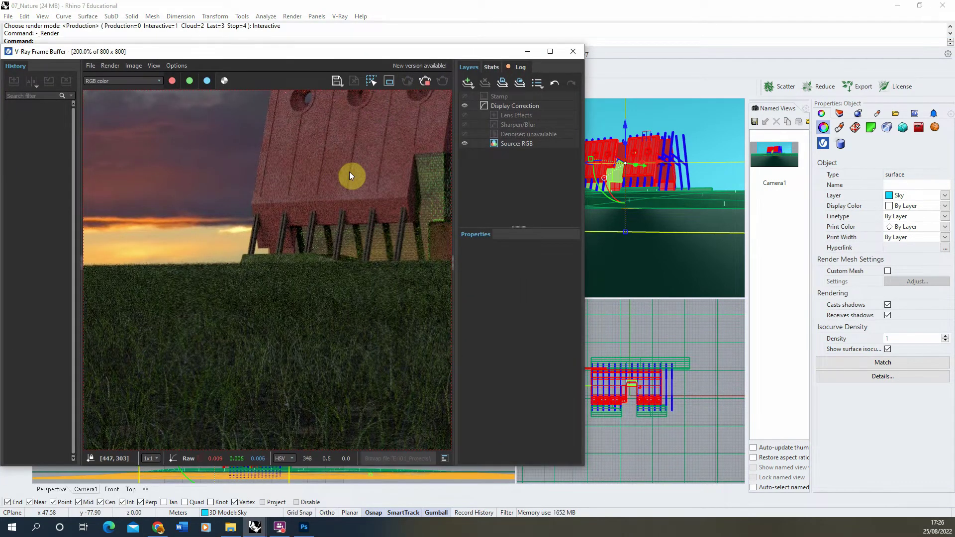
Examine the grass bank in the Camera1 render, both close up and as a whole image
scroll(349, 172, "down", 1)
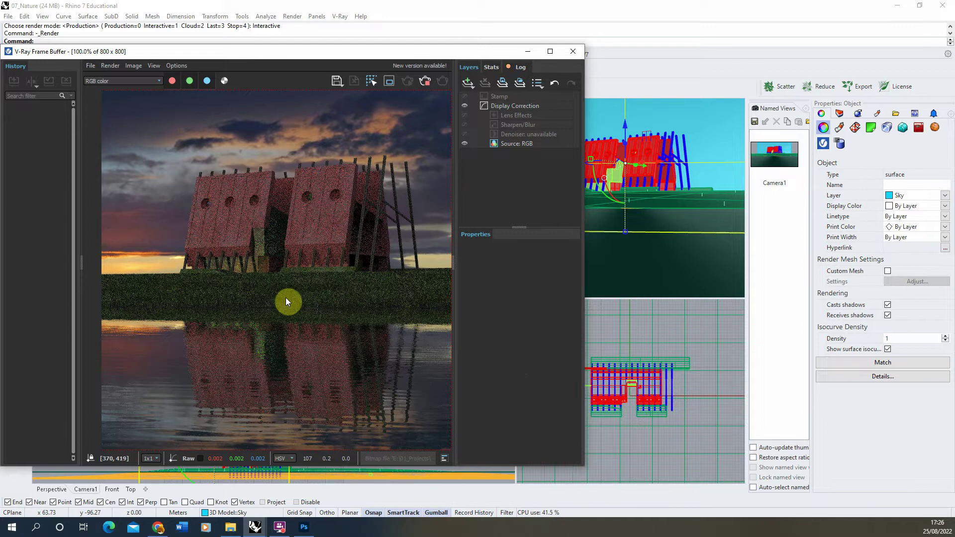
scroll(286, 298, "up", 3)
scroll(348, 288, "down", 3)
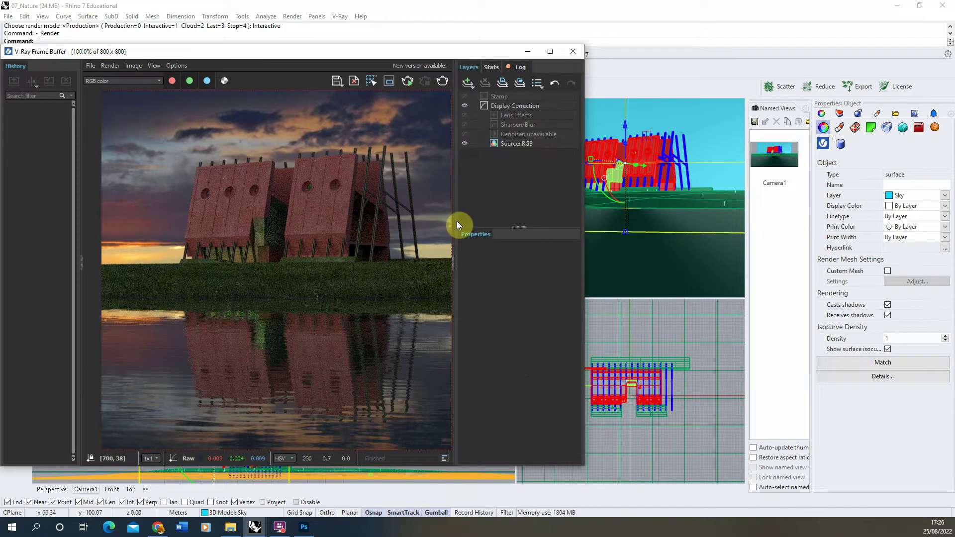
Switch to Chrome, open the Shrub Sorrel 01 model on Poly Haven and view its download resolution options
left_click(158, 526)
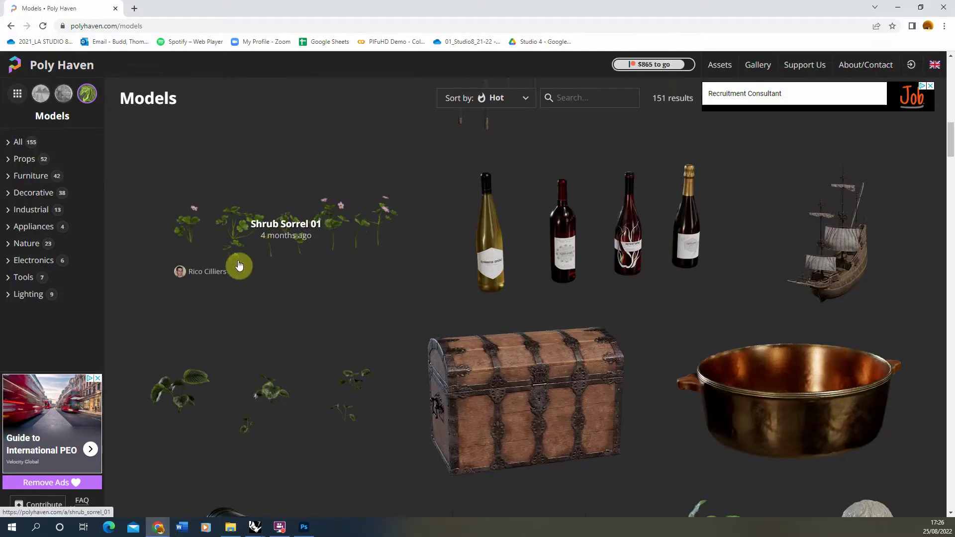
left_click(358, 232)
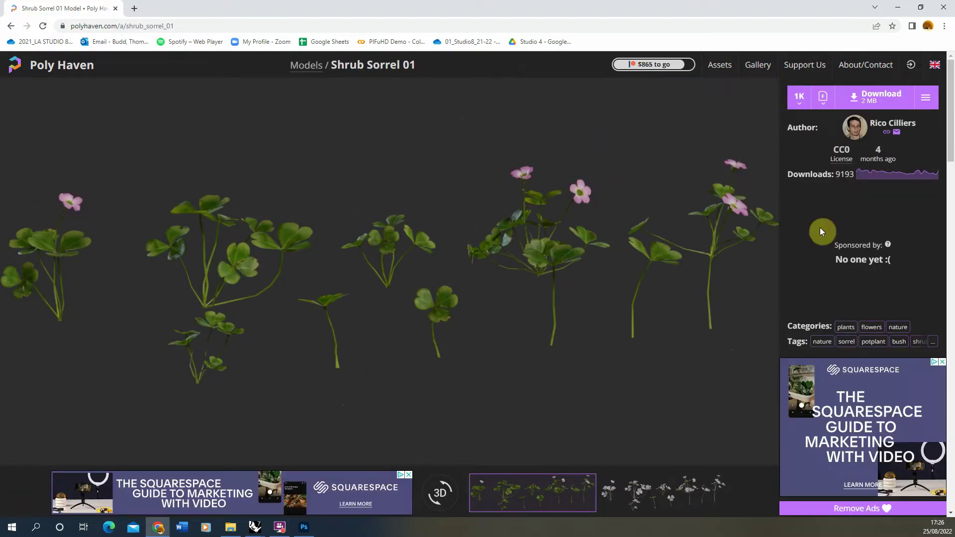
left_click(796, 103)
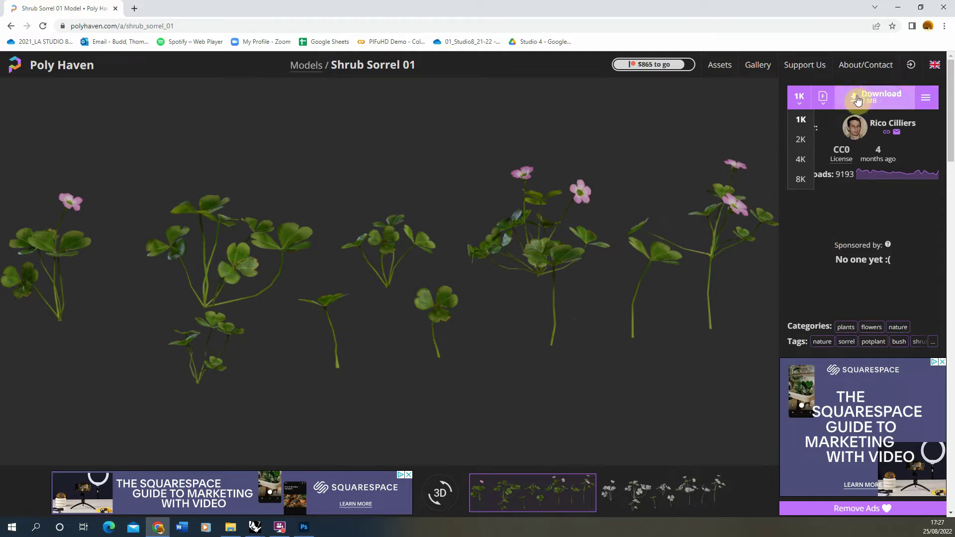
Switch to File Explorer and check the model file and textures inside the shrub_sorrel_01_1k.fbx folder
left_click(897, 7)
left_click_drag(366, 57, 589, 82)
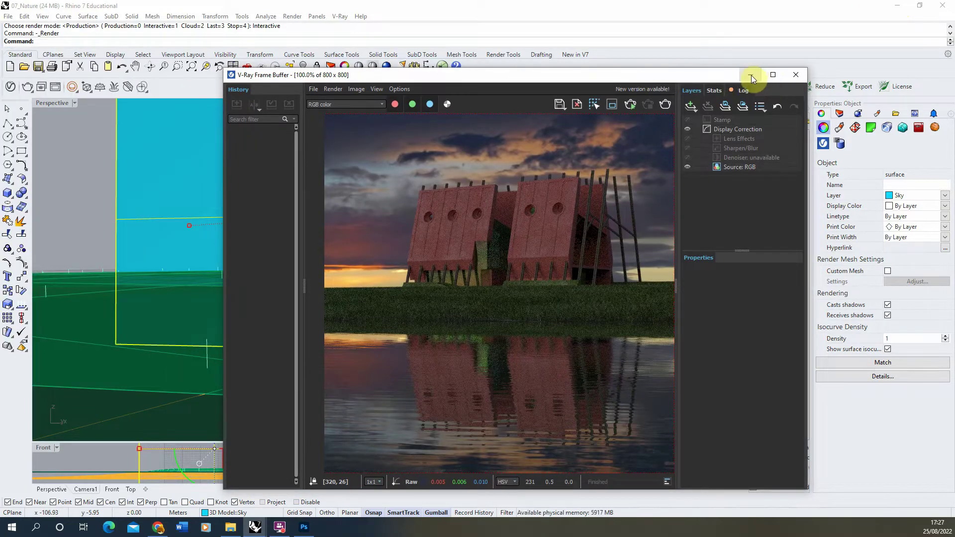
left_click(751, 76)
left_click(230, 527)
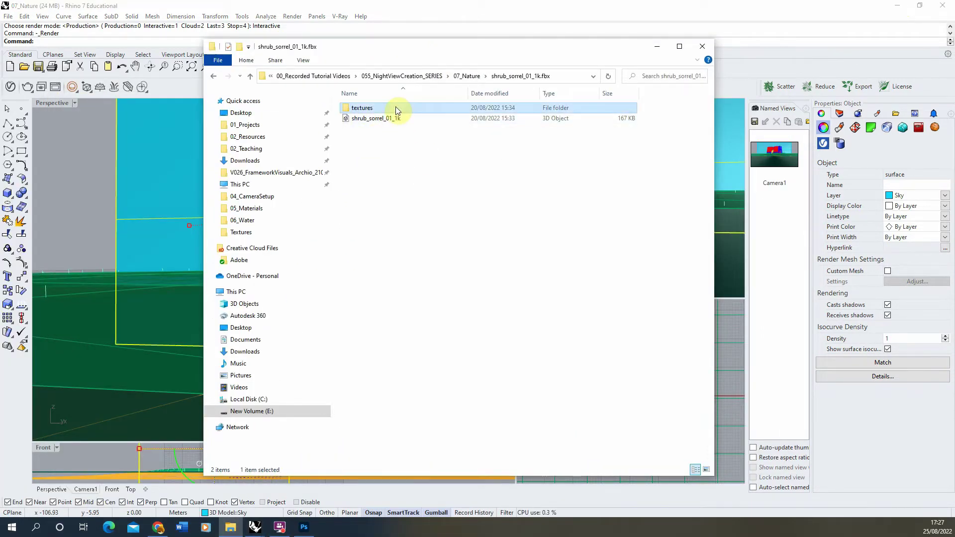
double_click(395, 108)
left_click(214, 77)
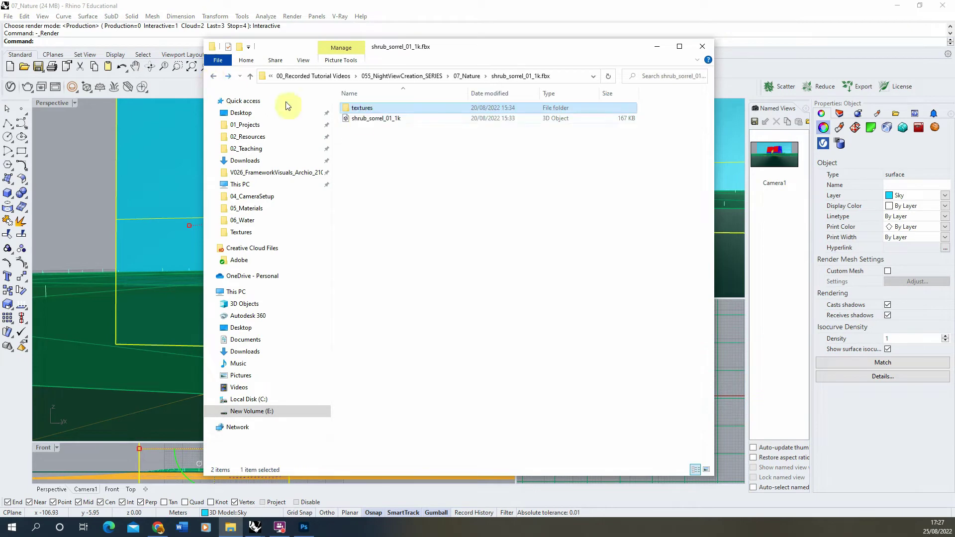
left_click(380, 118)
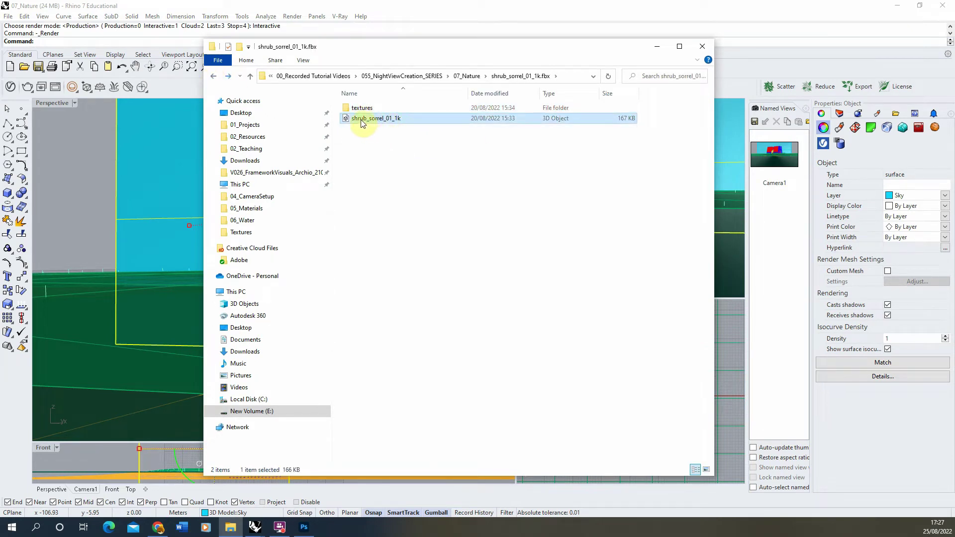
Switch back to Rhino and import the shrub_sorrel_01_1k FBX model, keeping the offered import options
left_click(94, 160)
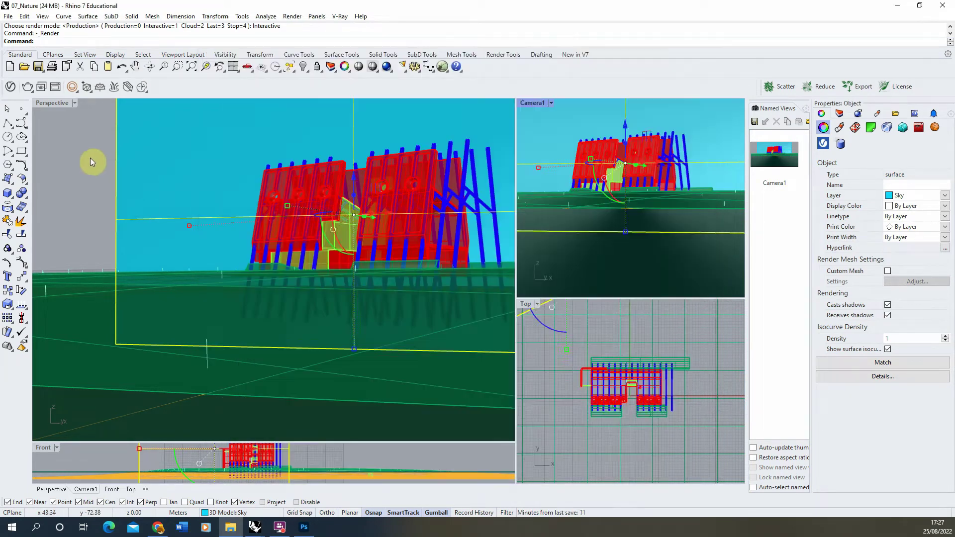
right_click_drag(291, 263, 308, 330)
scroll(283, 315, "down", 5)
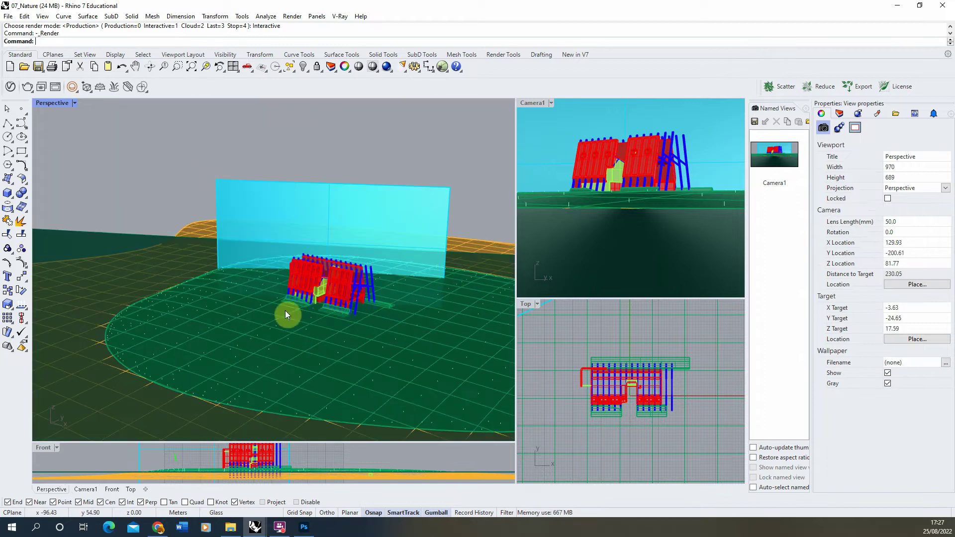
left_click(9, 17)
left_click(28, 133)
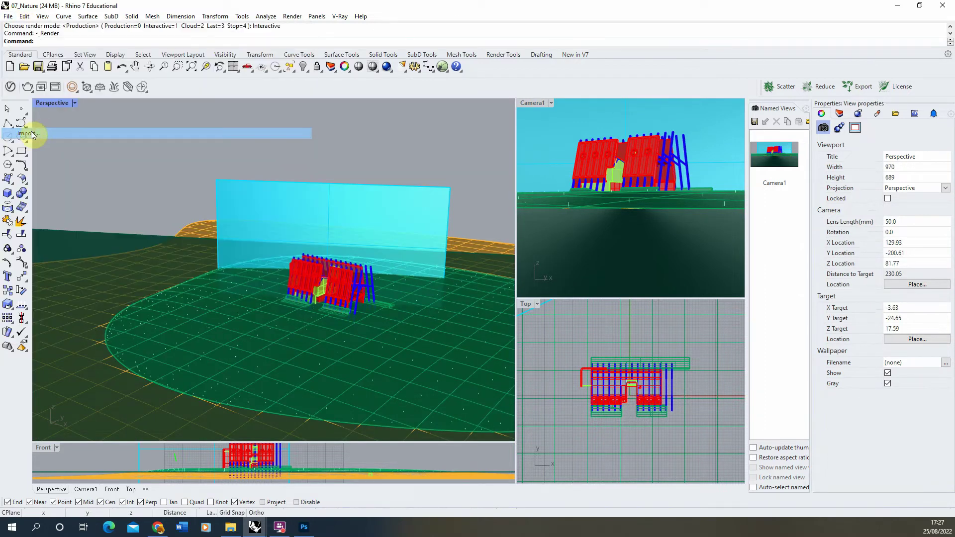
left_click(254, 107)
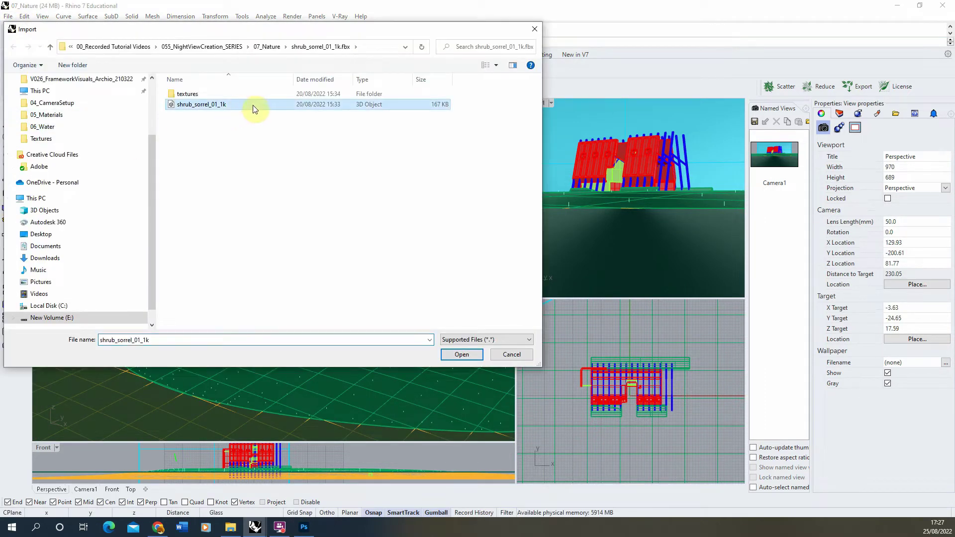
left_click(467, 354)
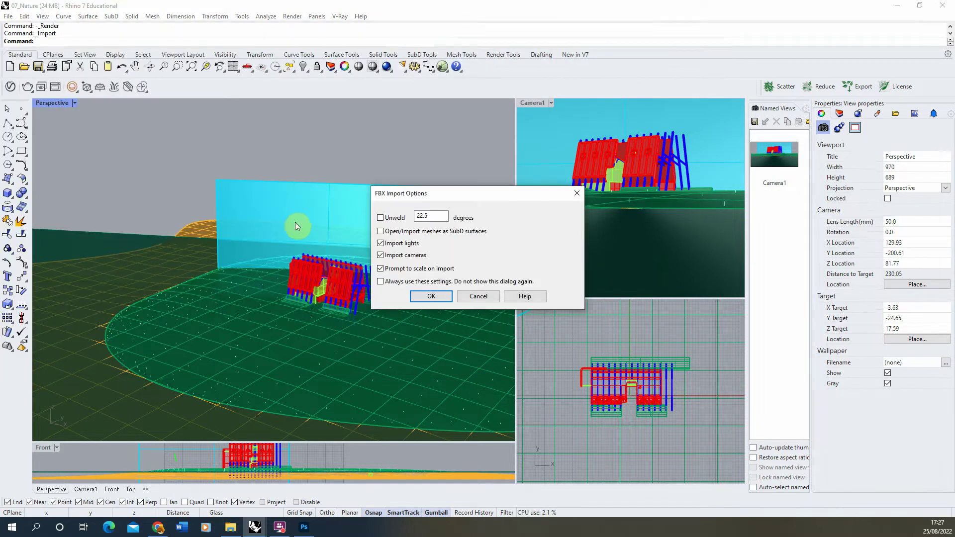
left_click(428, 297)
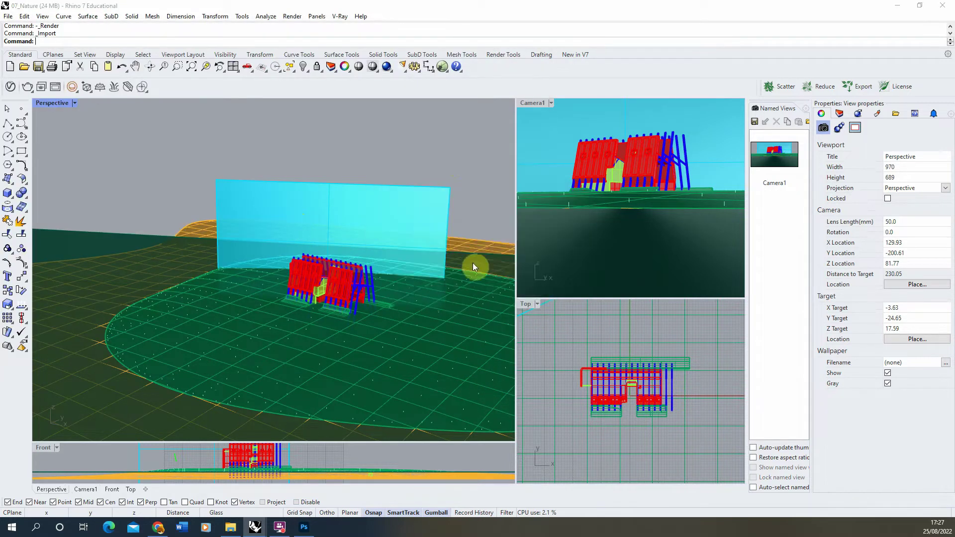
left_click(440, 286)
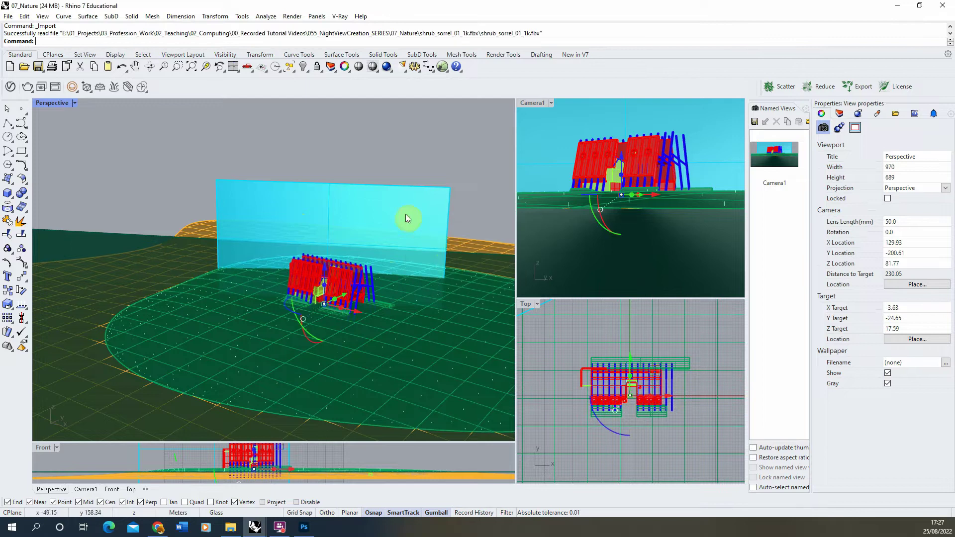
Move the imported shrub meshes away from the building to the empty space beyond the edge of the terrain
scroll(357, 306, "down", 5)
scroll(360, 309, "up", 8)
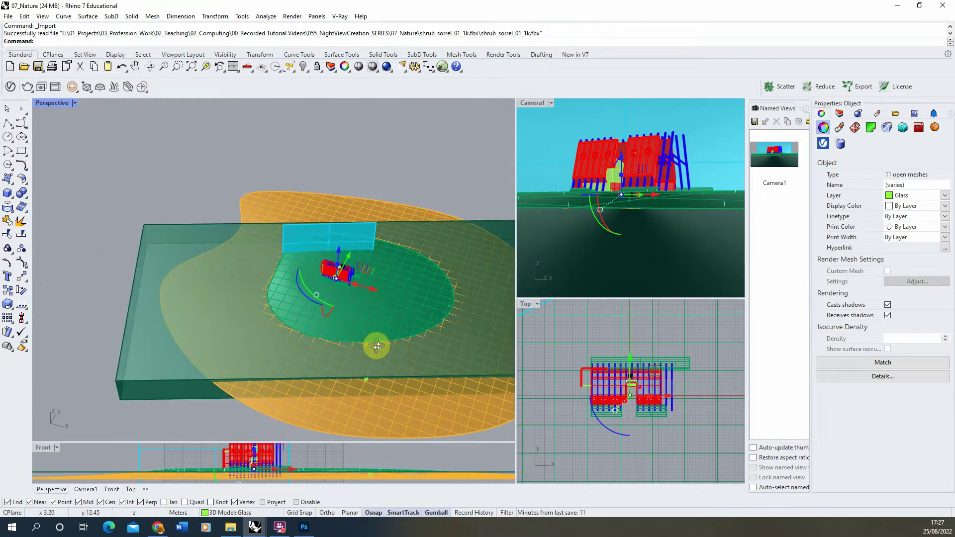
scroll(380, 321, "down", 6)
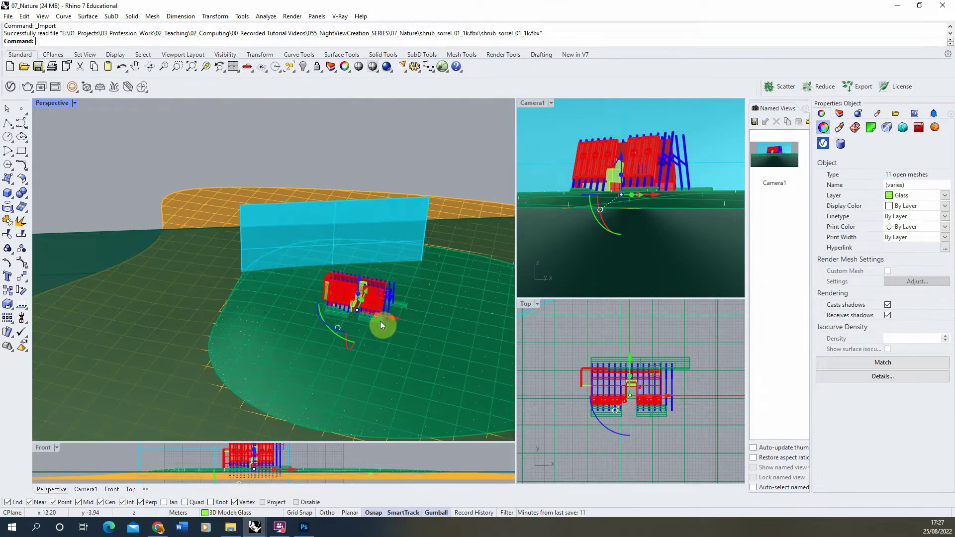
left_click_drag(391, 324, 140, 249)
scroll(222, 266, "down", 3)
scroll(107, 258, "up", 6)
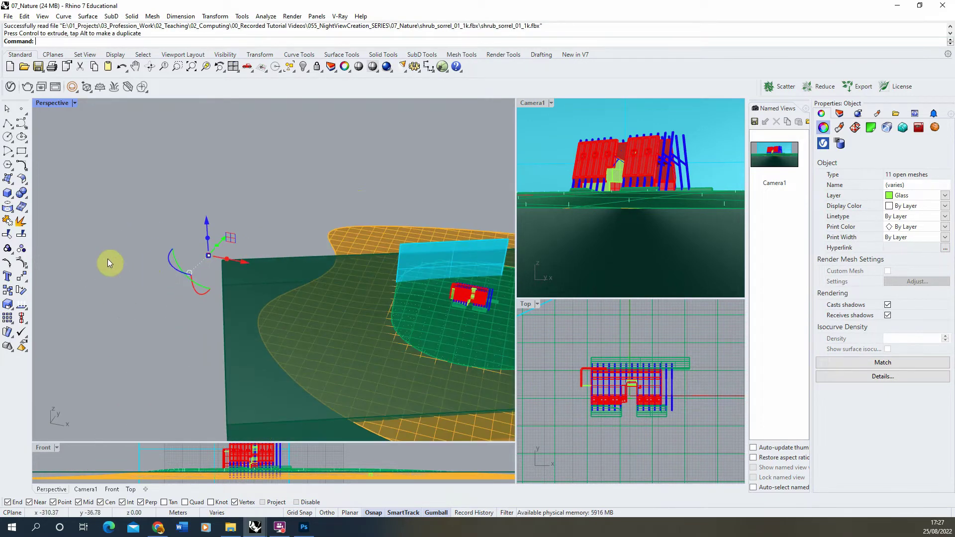
scroll(143, 220, "up", 2)
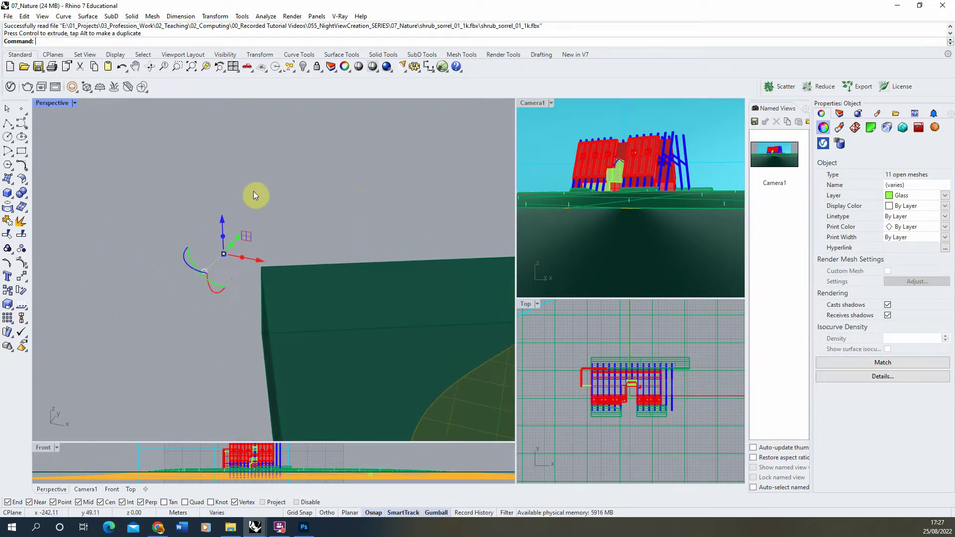
Zoom to the selected shrub meshes, rotate them so the plants stand upright, and clear the selection
left_click(208, 68)
right_click_drag(328, 279, 192, 252)
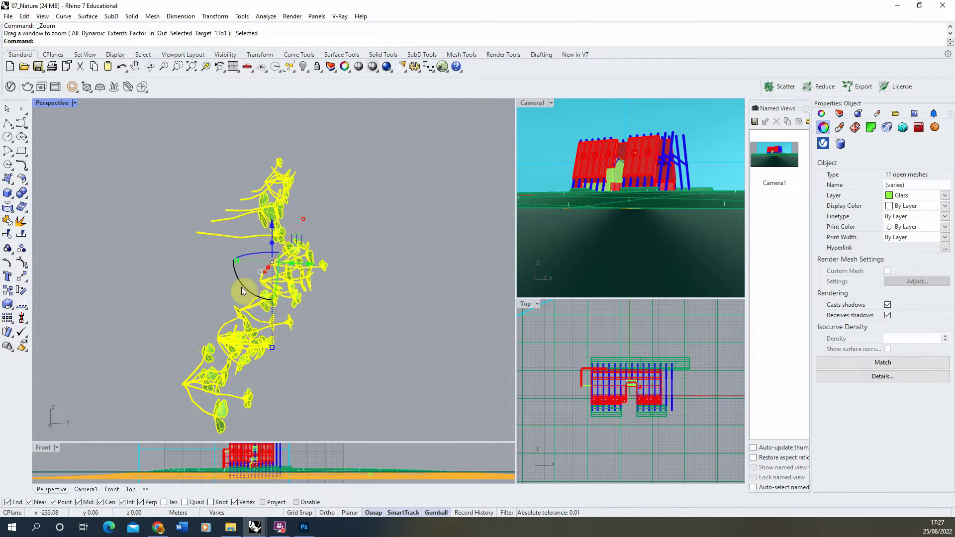
left_click_drag(236, 274, 371, 305)
left_click(371, 304)
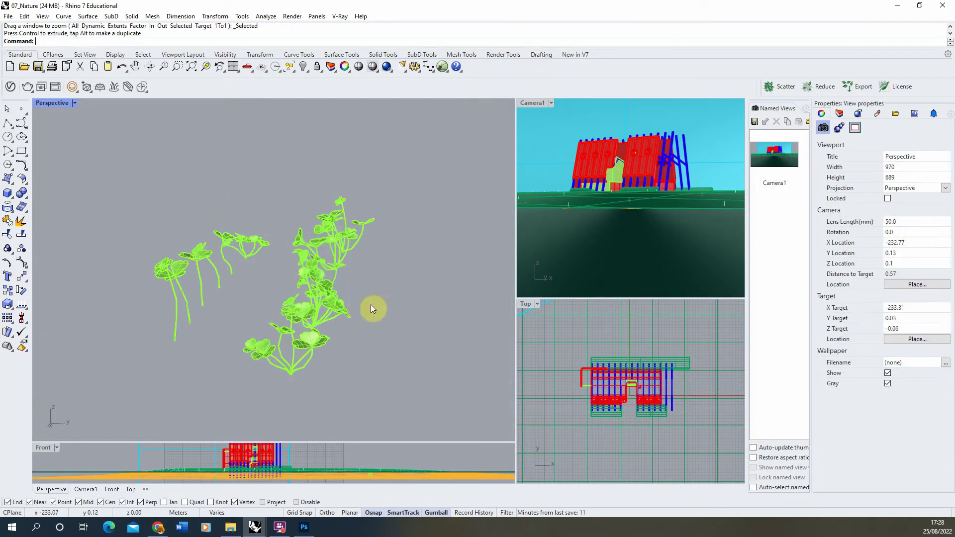
Orbit to see the whole group of plants and set the Perspective viewport's display mode to Rendered
right_click_drag(371, 307, 292, 273)
right_click_drag(230, 222, 70, 148)
left_click(75, 103)
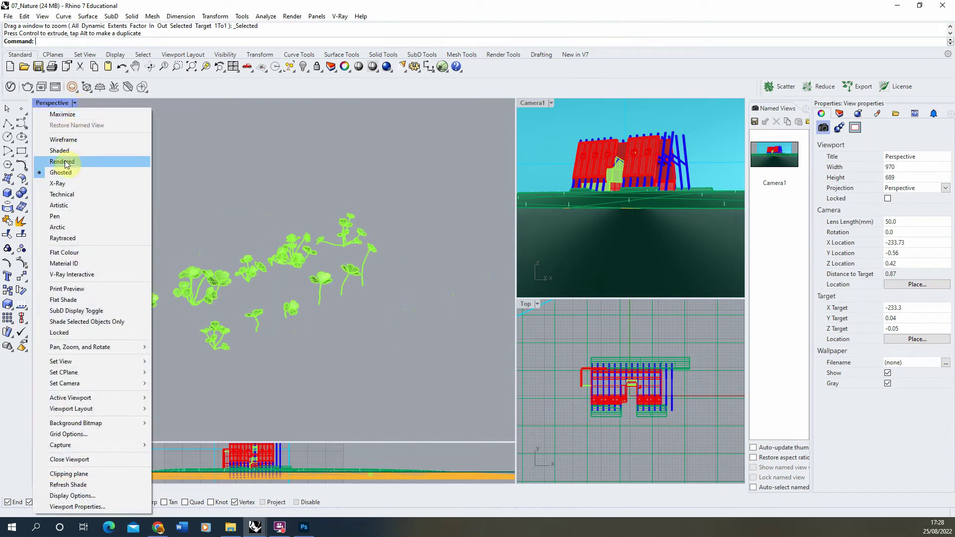
left_click(69, 164)
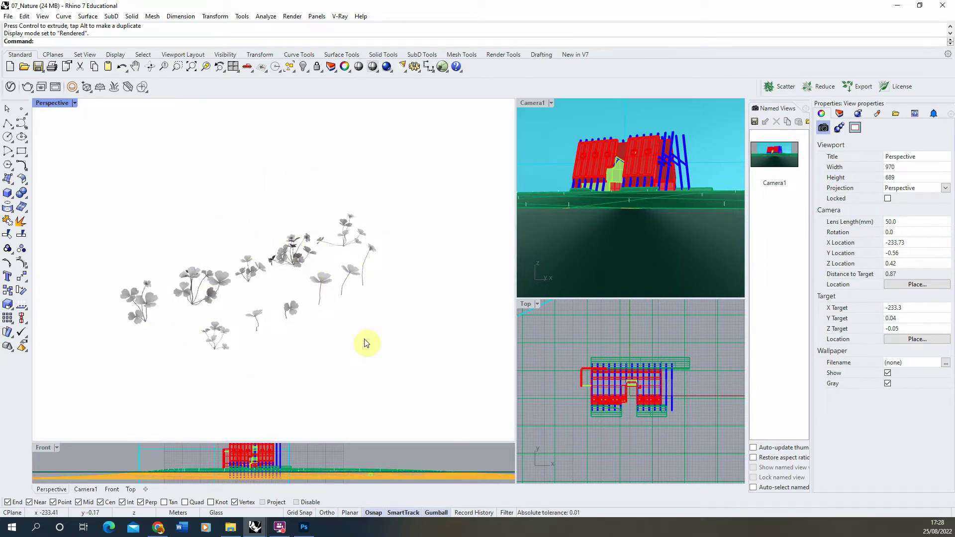
Create a new Generic V-Ray material and name it Plant
left_click(11, 87)
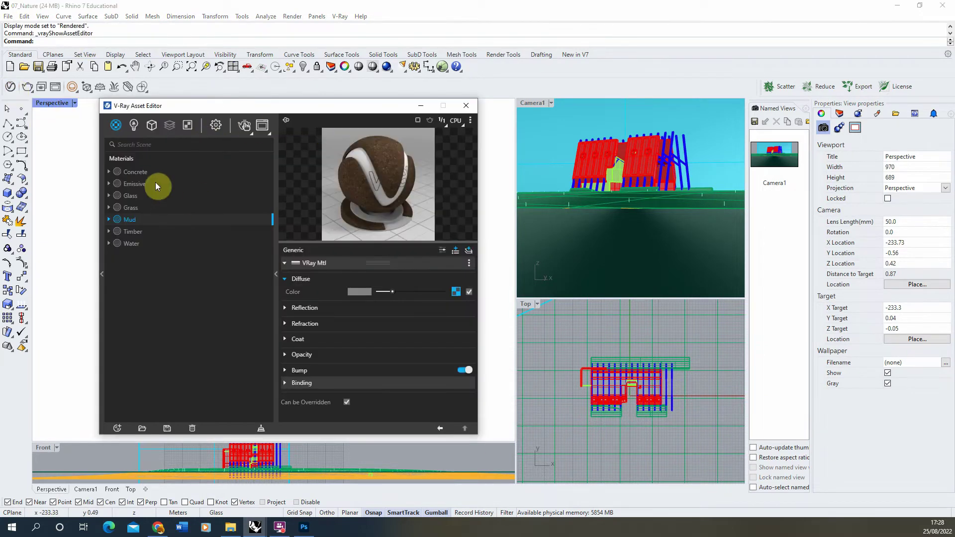
left_click(123, 431)
mouse_move(132, 415)
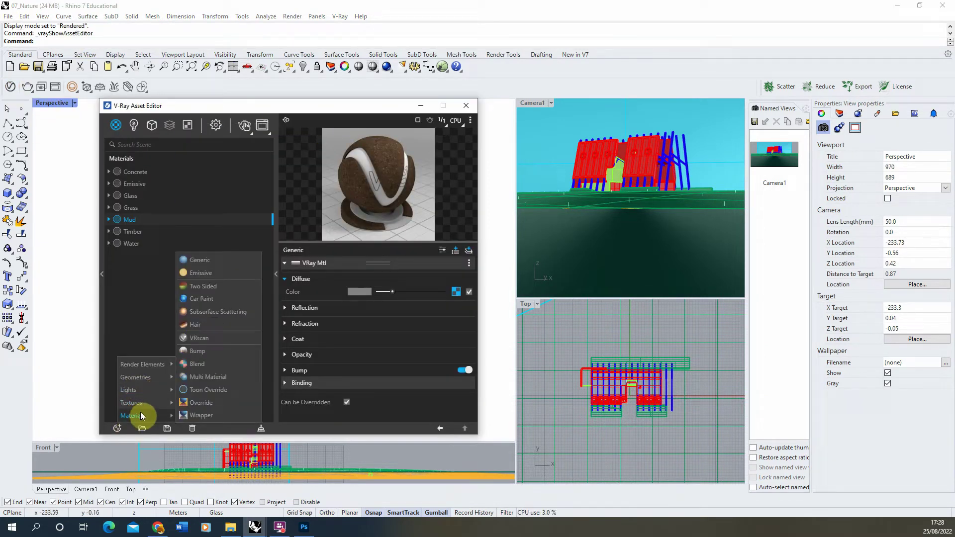
left_click(212, 261)
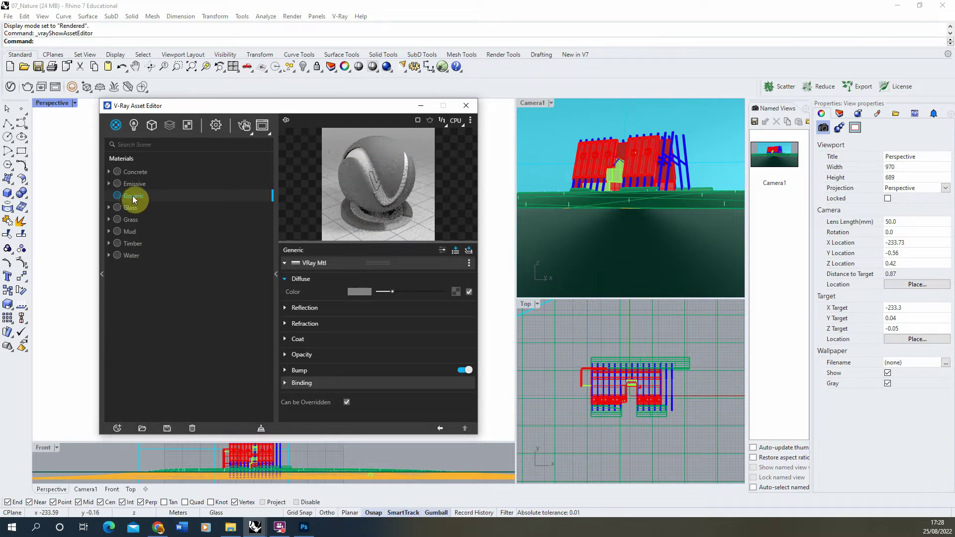
double_click(132, 195)
type("Plant")
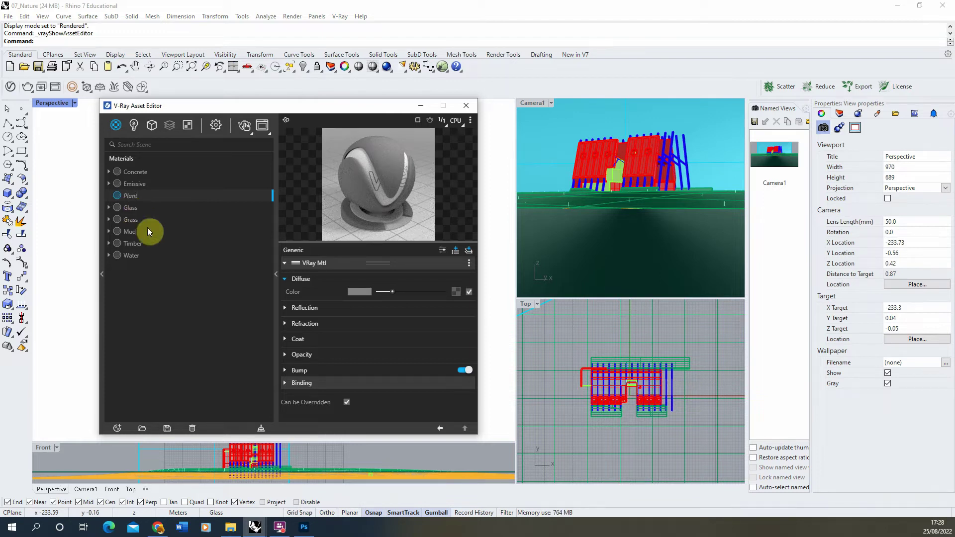
key("Escape")
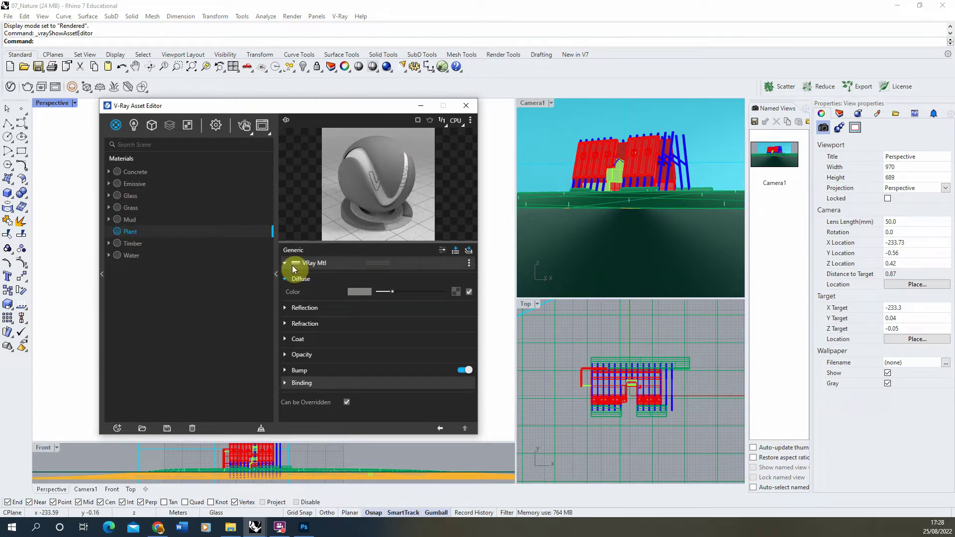
Switch to File Explorer and open the shrub model's textures folder to view its texture maps
left_click(230, 527)
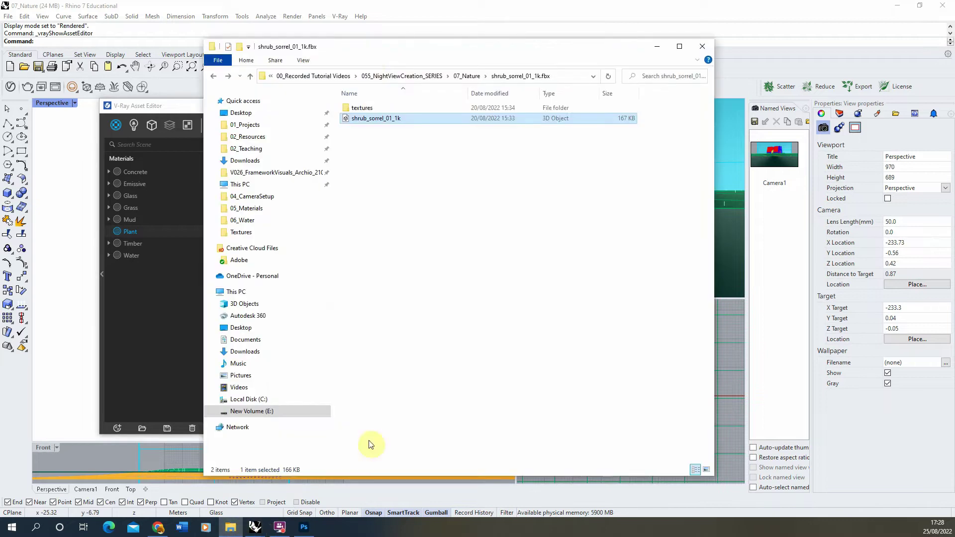
left_click(369, 111)
double_click(368, 111)
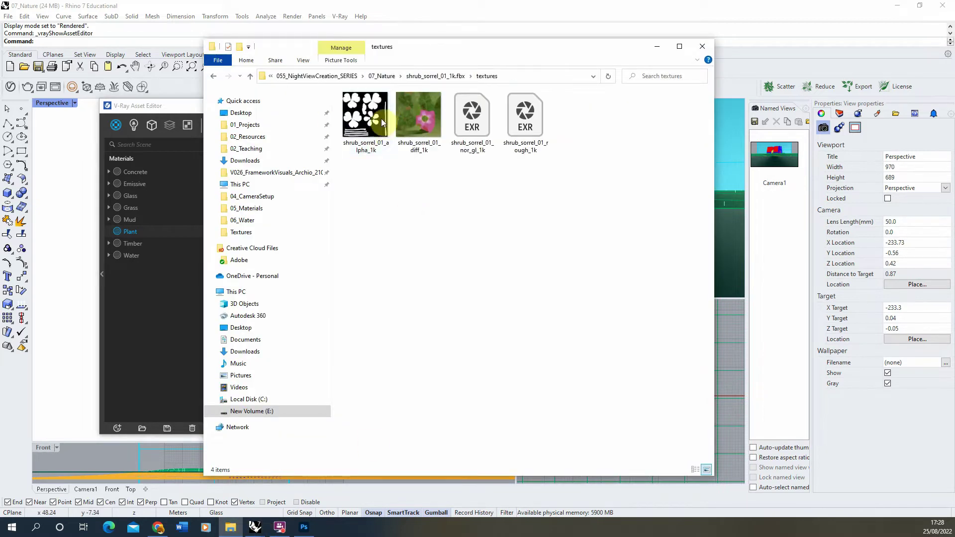
Assign shrub_sorrel_01_diff_1k from the shrub's textures folder as a bitmap to the Plant material's diffuse color
left_click(176, 105)
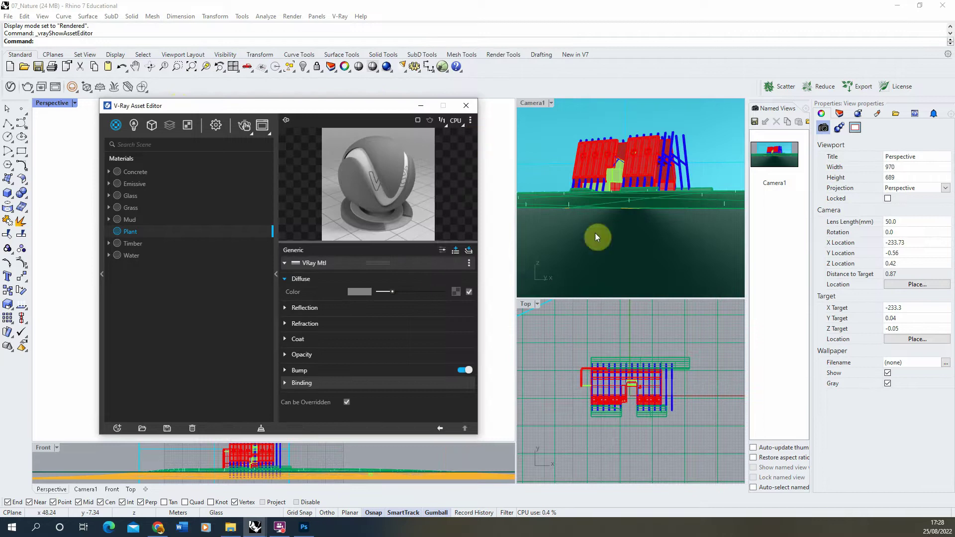
left_click(457, 291)
left_click(422, 130)
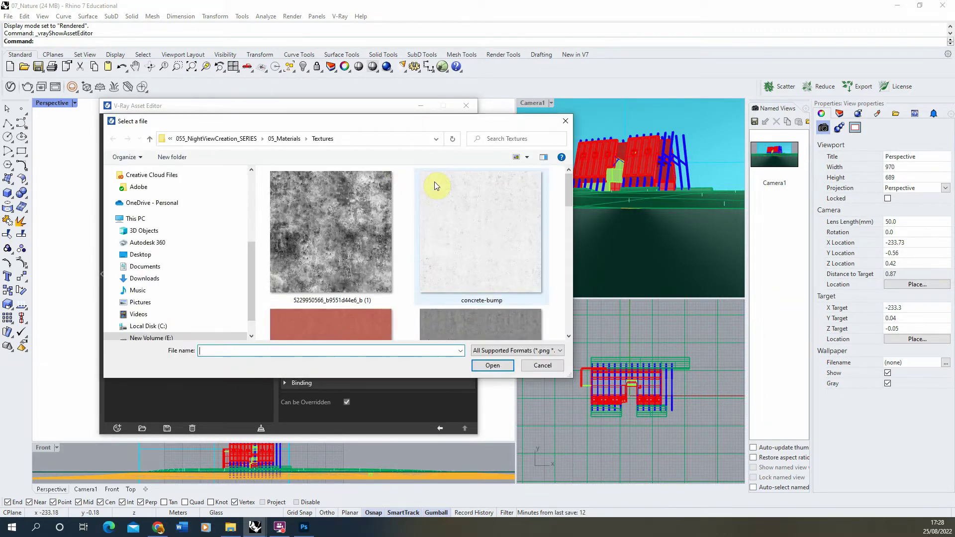
left_click(231, 526)
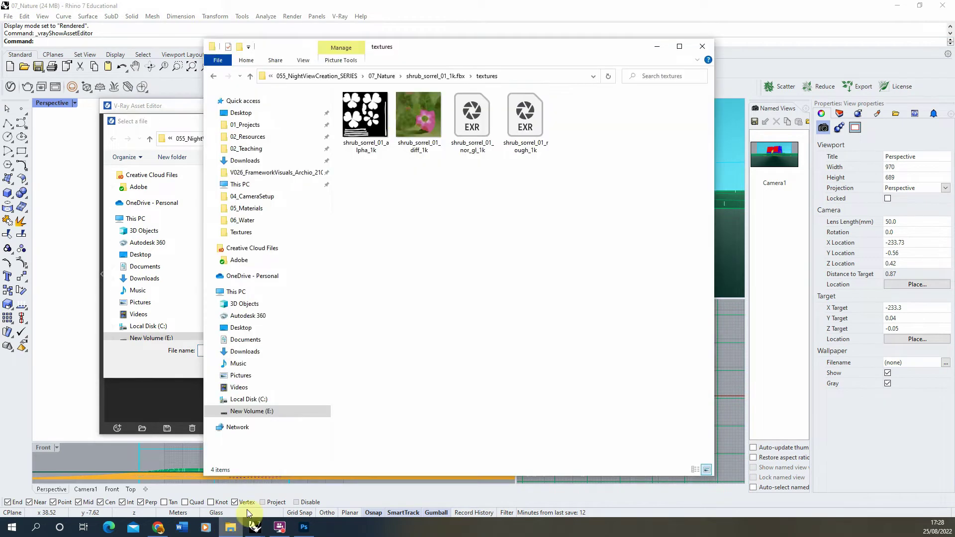
left_click(497, 76)
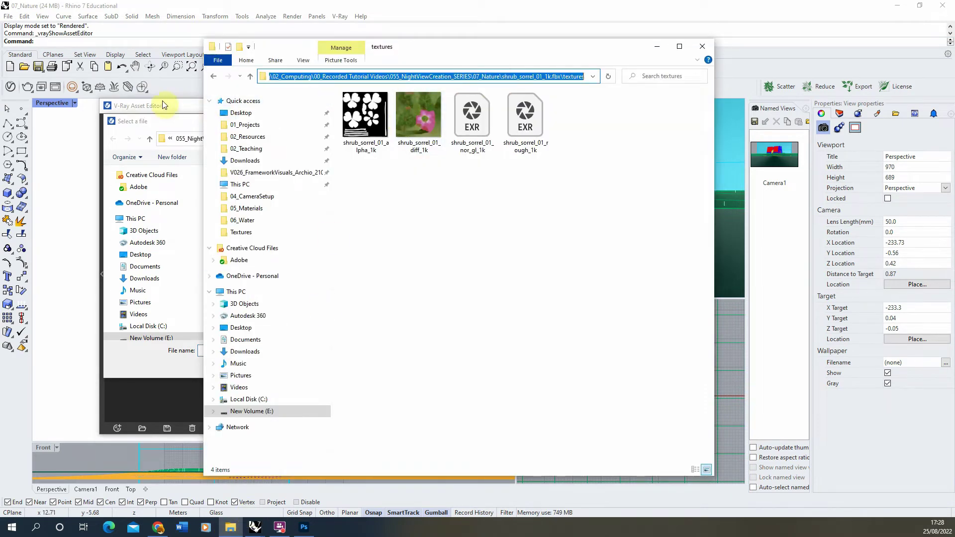
left_click(164, 128)
type("E:\\02_Computing\\00_Recorded Tutorial Videos\\055_NightViewCreation_SERIES\\07_Nature\\shrub_sorrel_01_1k.fbx\\textures")
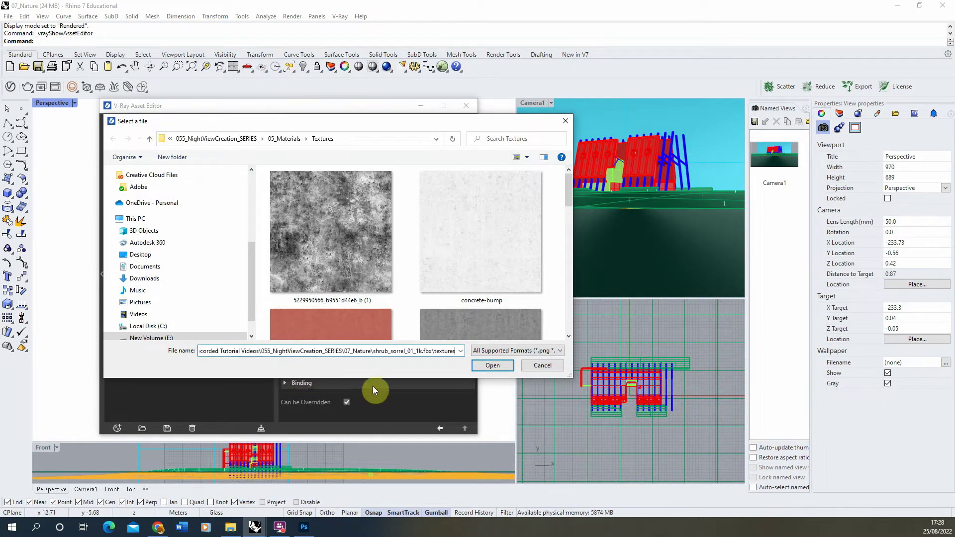
left_click(488, 369)
left_click(340, 192)
left_click(494, 365)
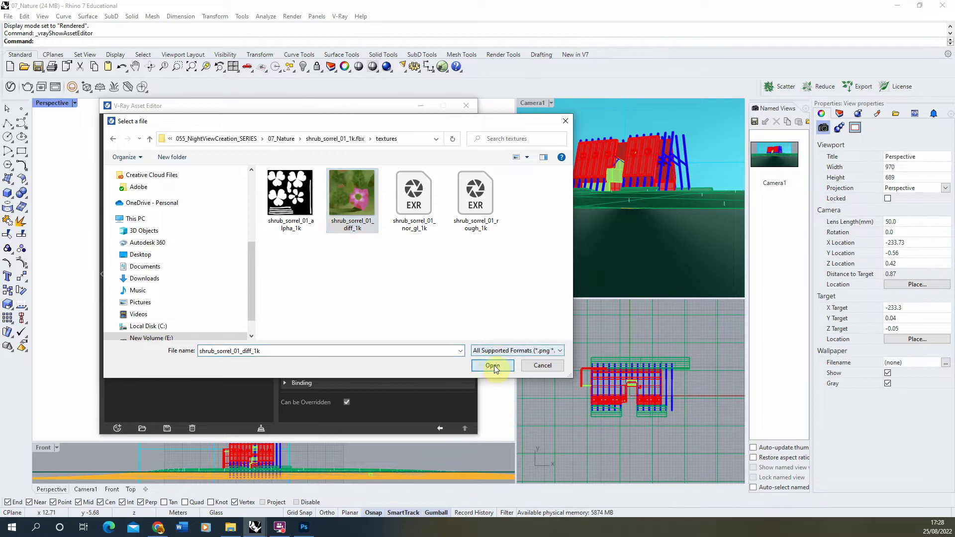
left_click(440, 429)
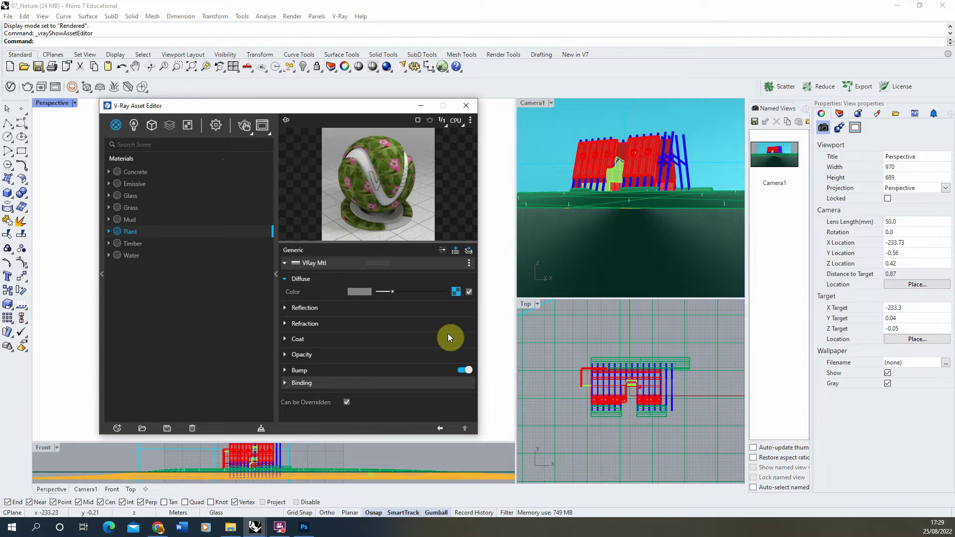
Preview the shrub_sorrel_01_alpha_1k texture image from File Explorer, then return to the V-Ray Asset Editor
left_click(230, 527)
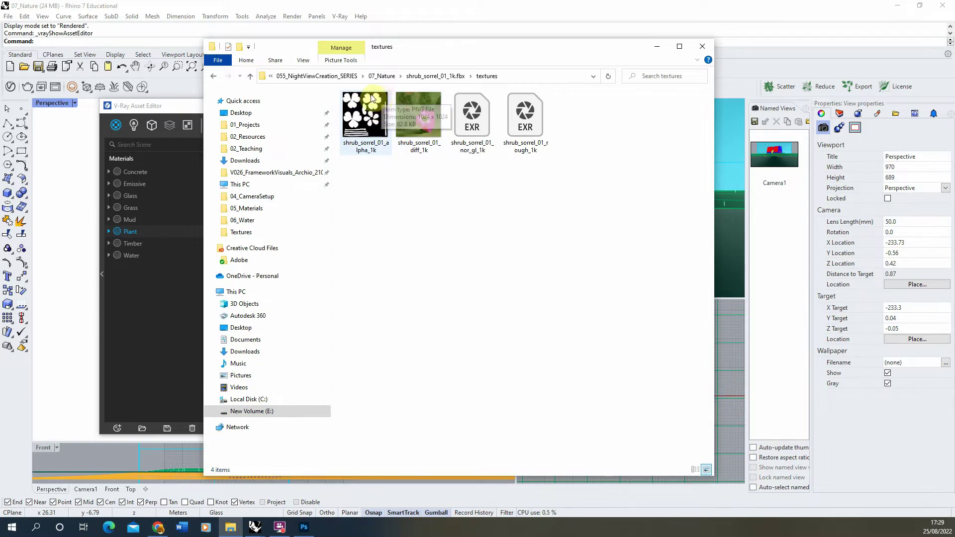
double_click(356, 122)
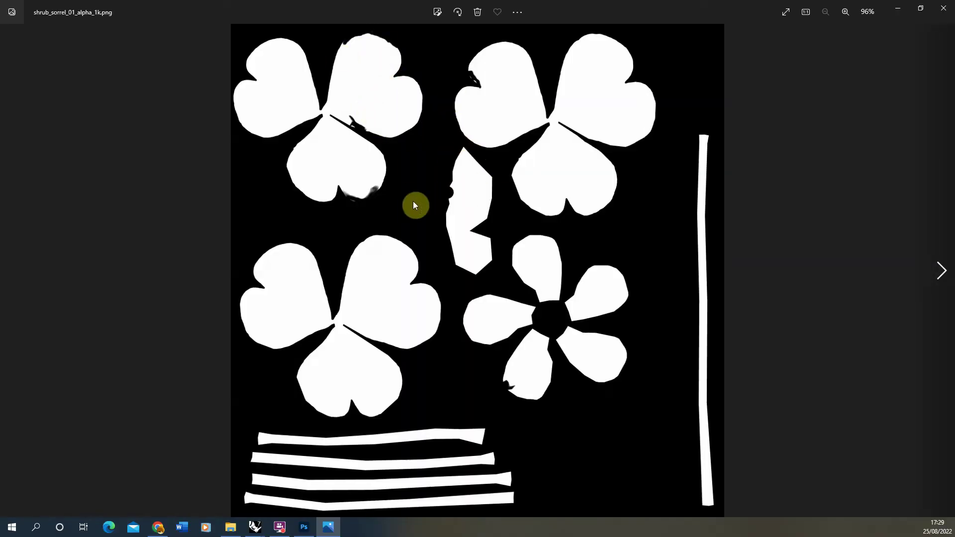
left_click(942, 8)
left_click(228, 166)
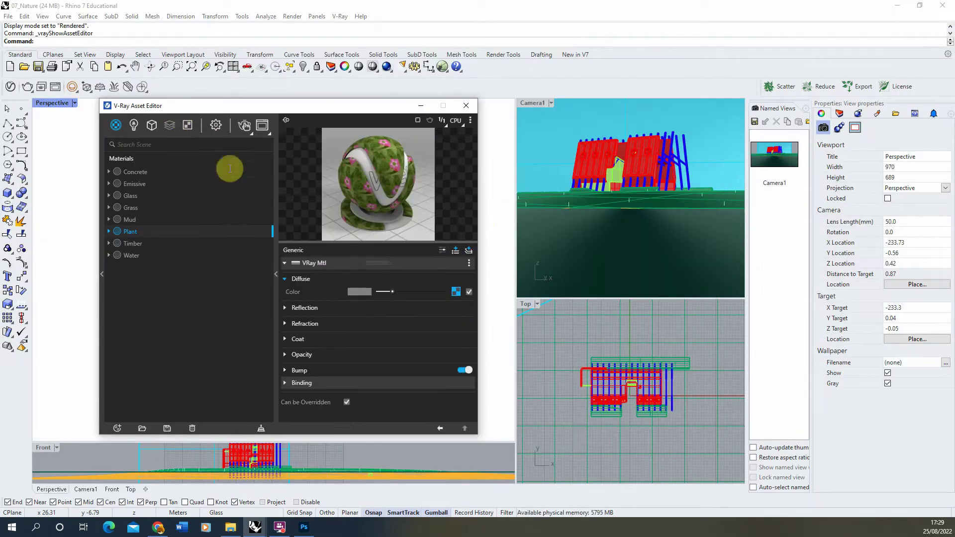
Assign shrub_sorrel_01_alpha_1k as a bitmap to the Plant material's opacity
left_click(302, 354)
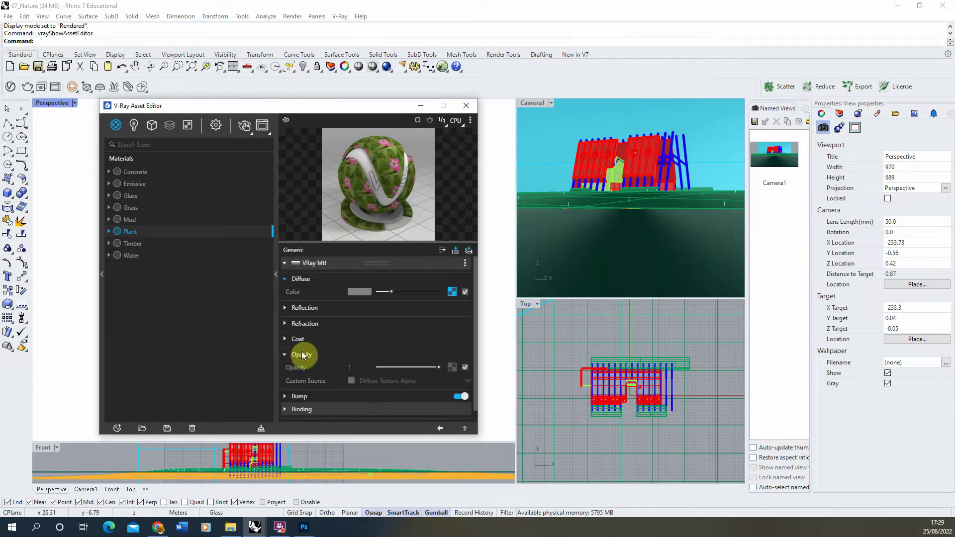
left_click(452, 367)
left_click(414, 133)
left_click(293, 191)
left_click(493, 366)
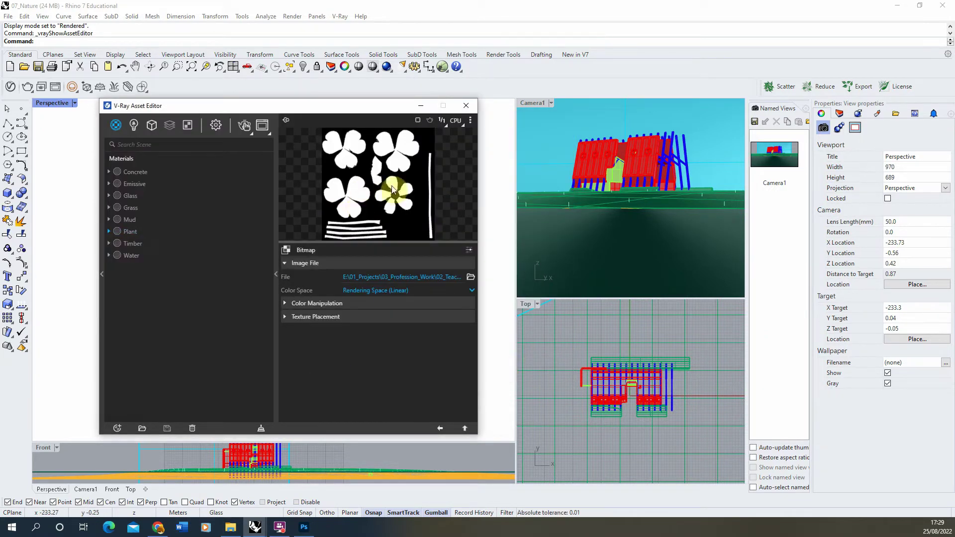
left_click(440, 428)
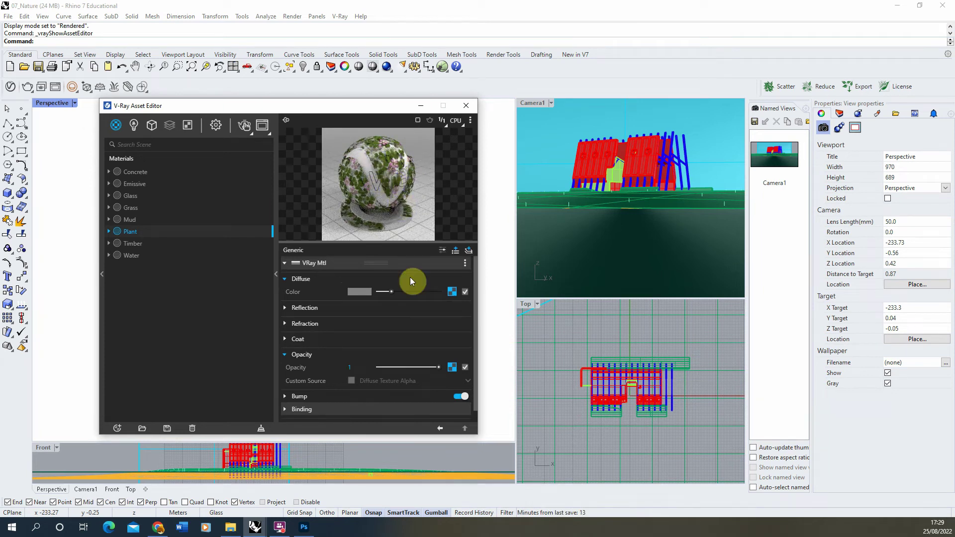
Give the Plant material a light grey reflection color and set its reflection glossiness to 0.75
left_click(230, 527)
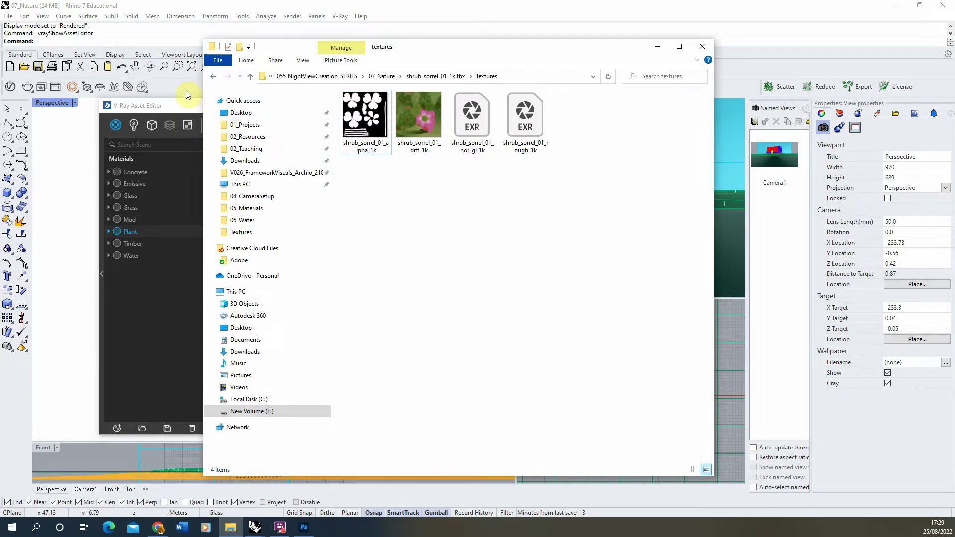
left_click(164, 106)
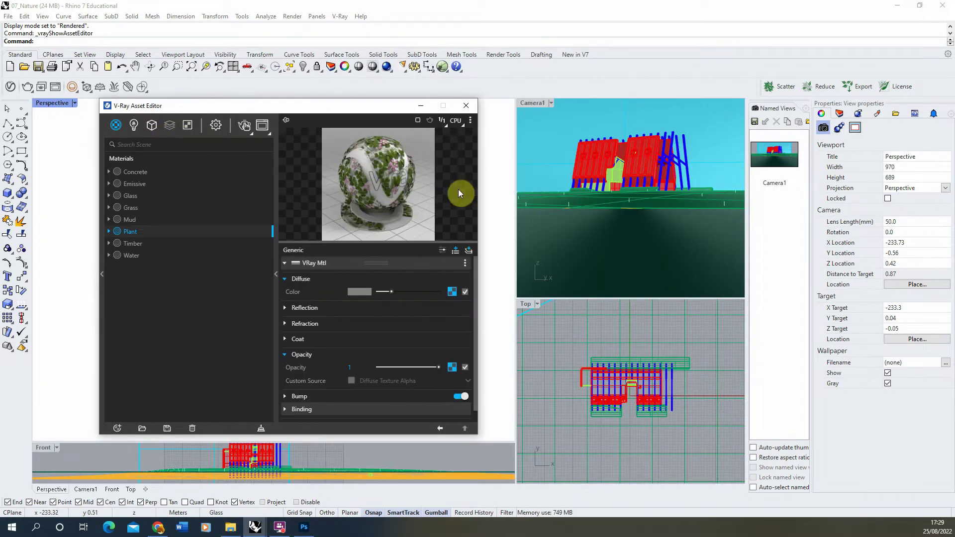
left_click(336, 309)
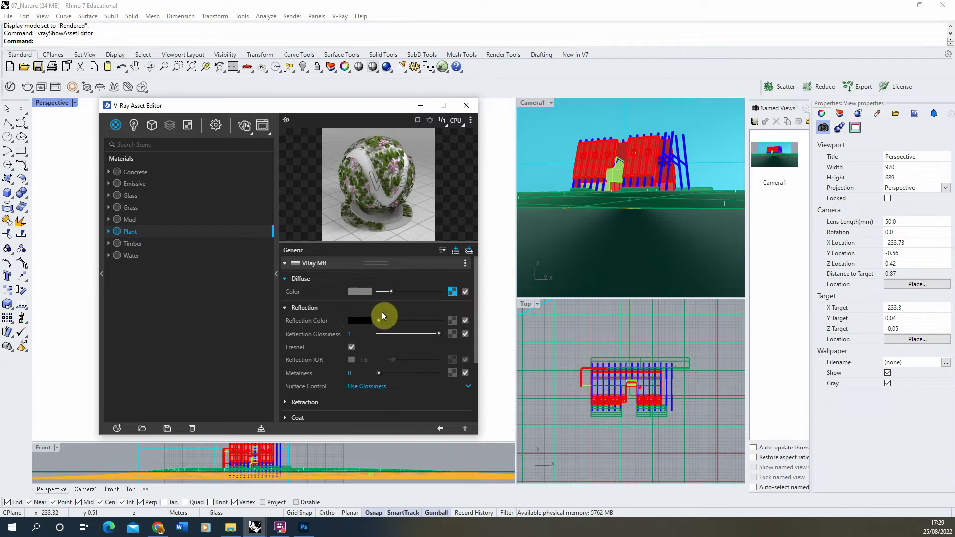
left_click(406, 320)
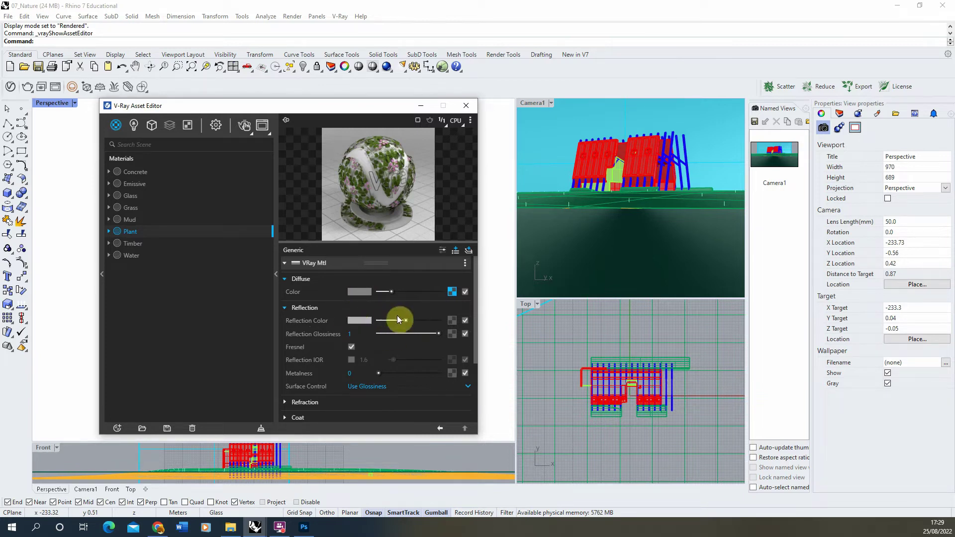
left_click_drag(405, 320, 408, 320)
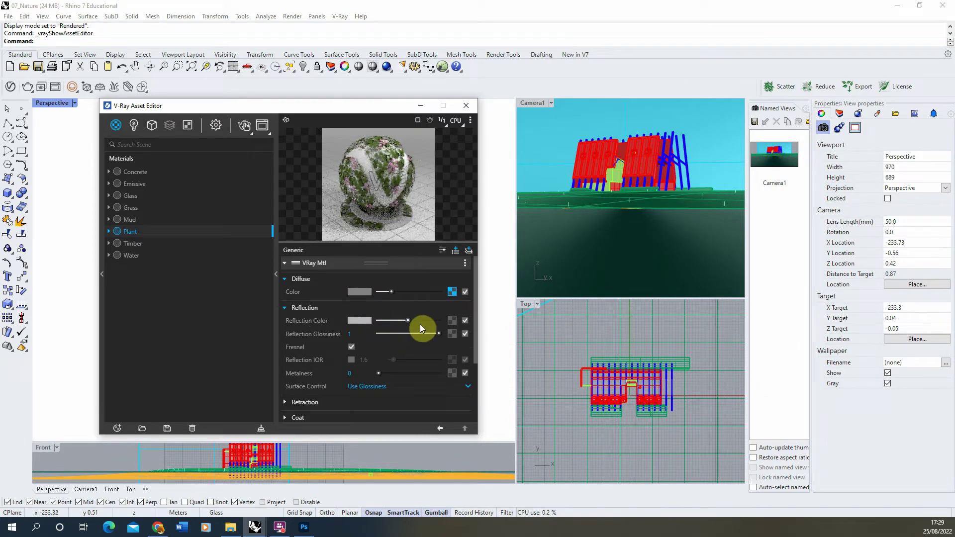
left_click(424, 333)
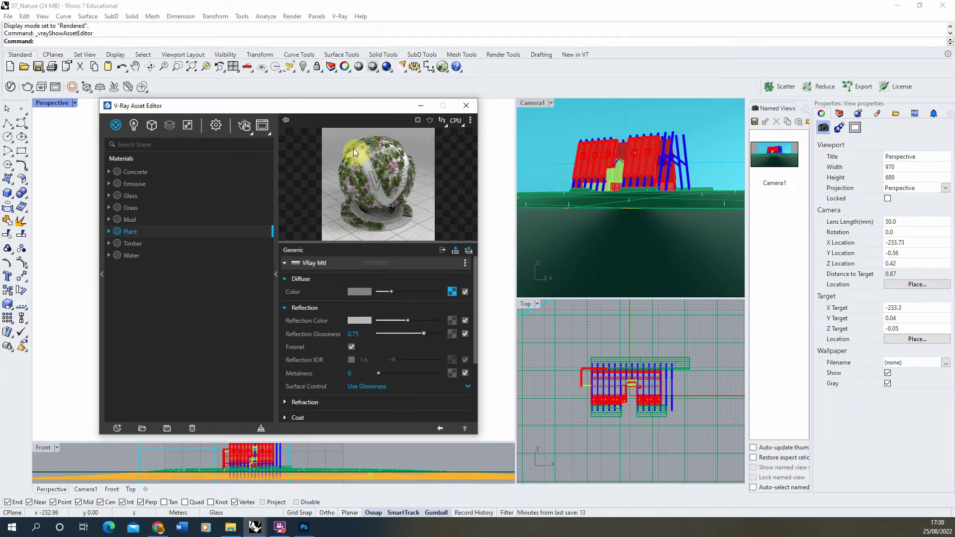
Uncover the Perspective viewport, select all the shrub meshes and apply the Plant material to the selection
left_click_drag(250, 104, 606, 119)
left_click_drag(415, 192, 52, 391)
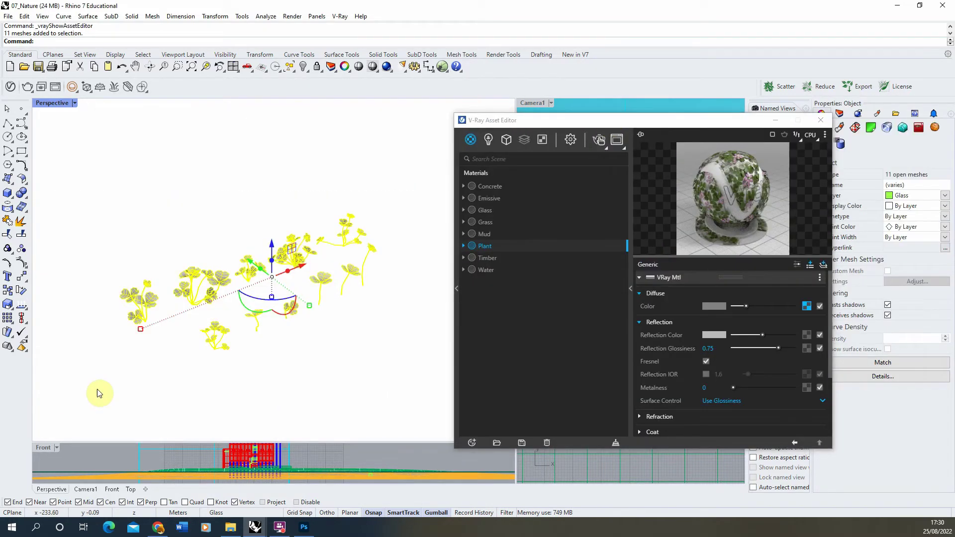
right_click(508, 248)
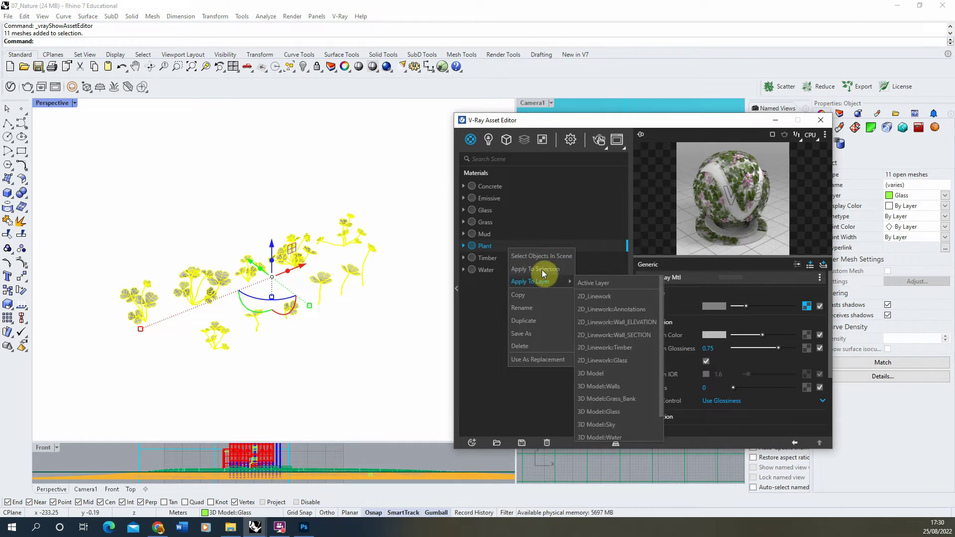
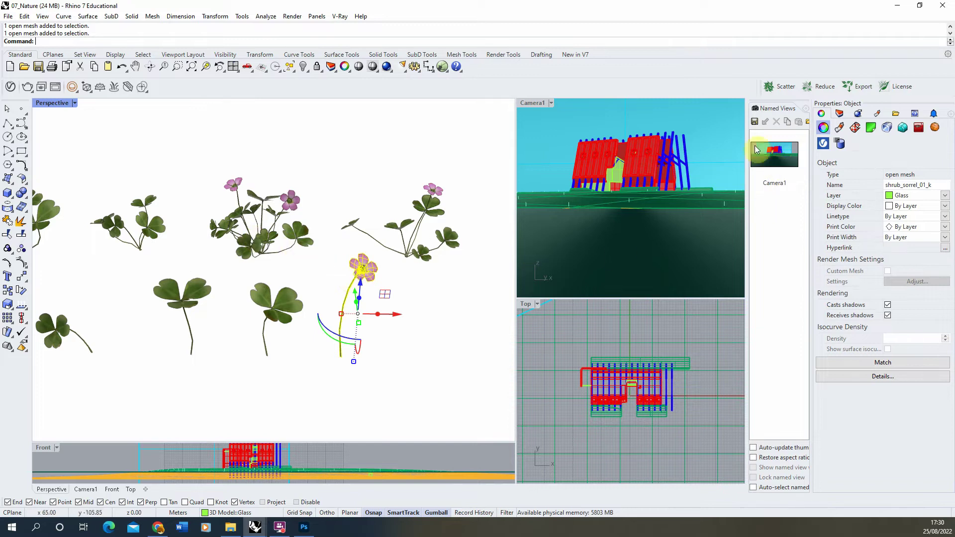
Clear the shrub selection and set the Perspective viewport's display mode to Shaded
scroll(311, 241, "down", 5)
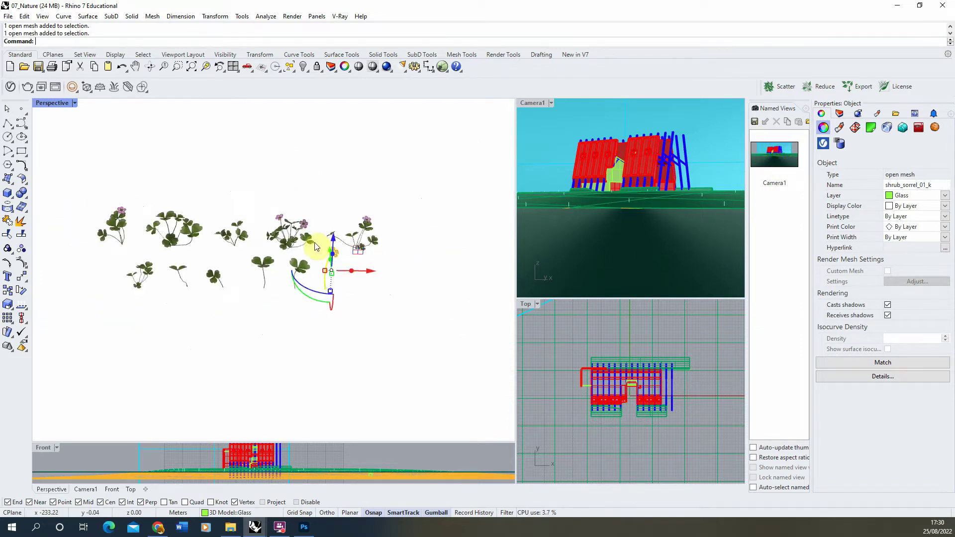
left_click(371, 359)
left_click(74, 103)
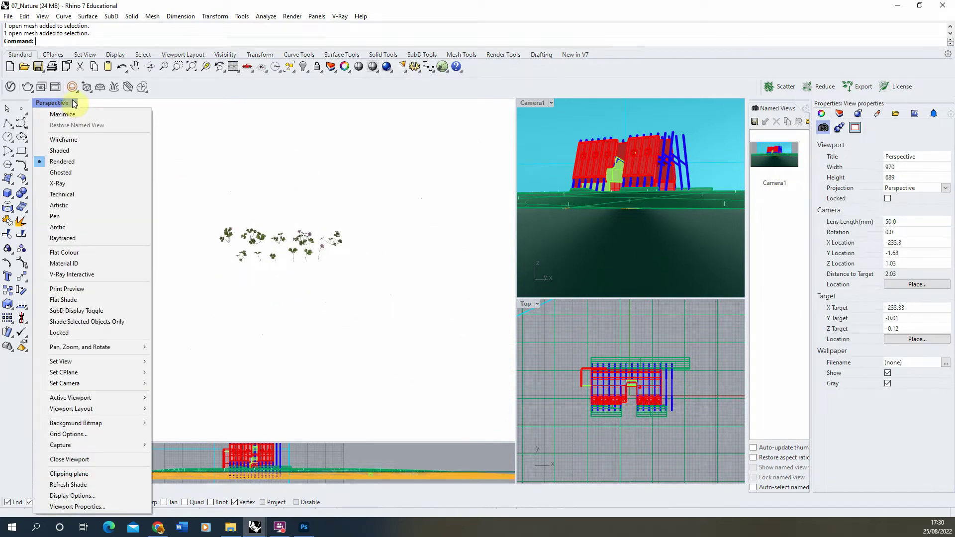
left_click(59, 151)
Draw a rectangle near the shrub meshes in the Perspective viewport to mark their location in the model
scroll(305, 269, "down", 10)
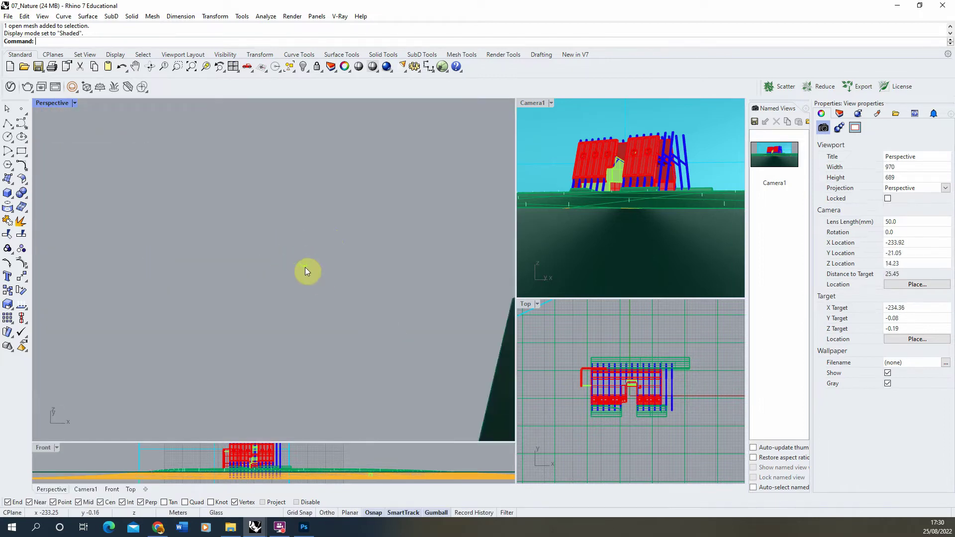
scroll(305, 267, "up", 10)
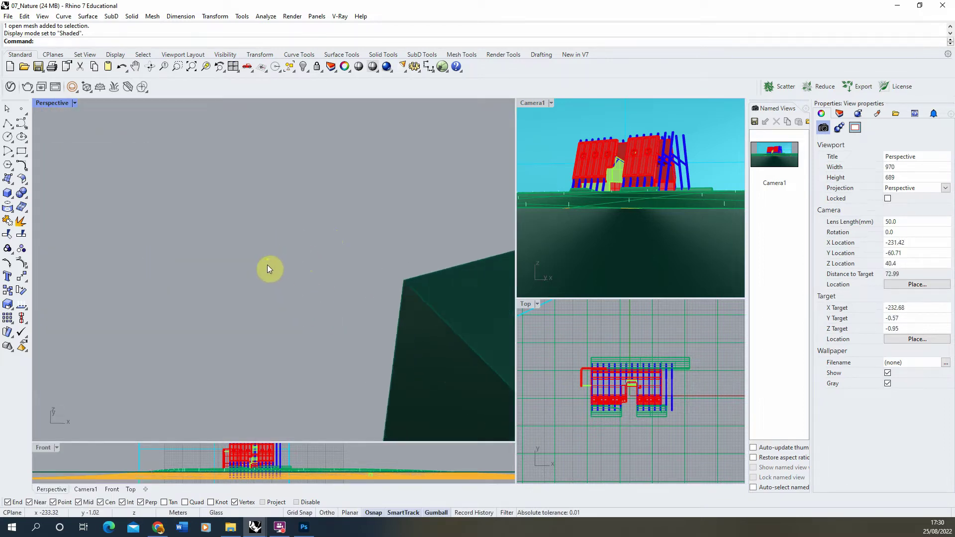
left_click(19, 152)
left_click(149, 175)
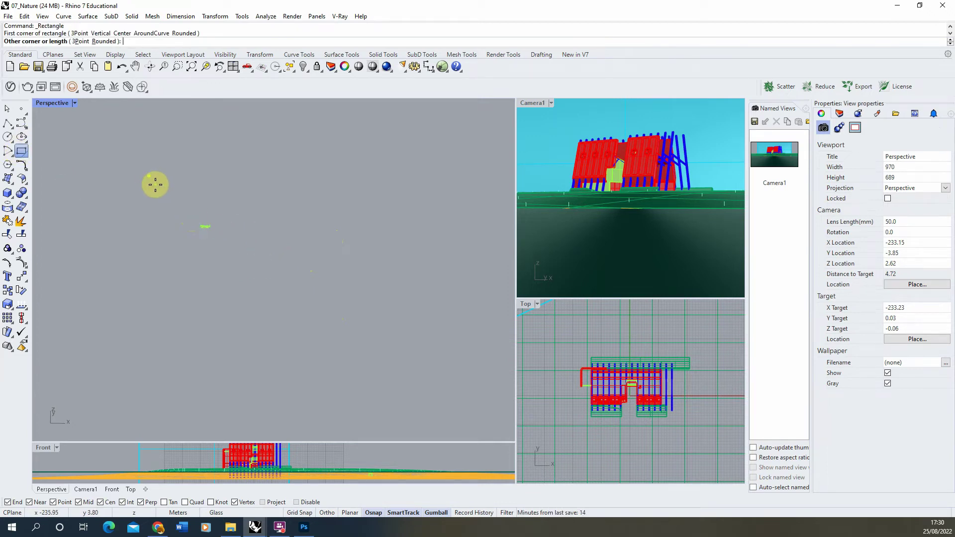
left_click(279, 291)
Select the trimmed Grass_Bank surface that the building stands on
scroll(208, 261, "down", 7)
scroll(182, 245, "down", 12)
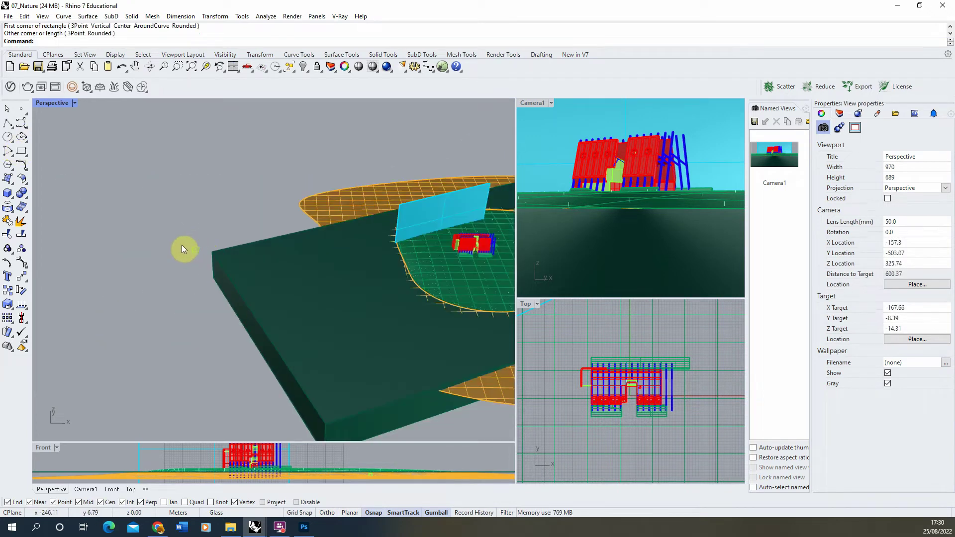
right_click_drag(347, 290, 318, 242)
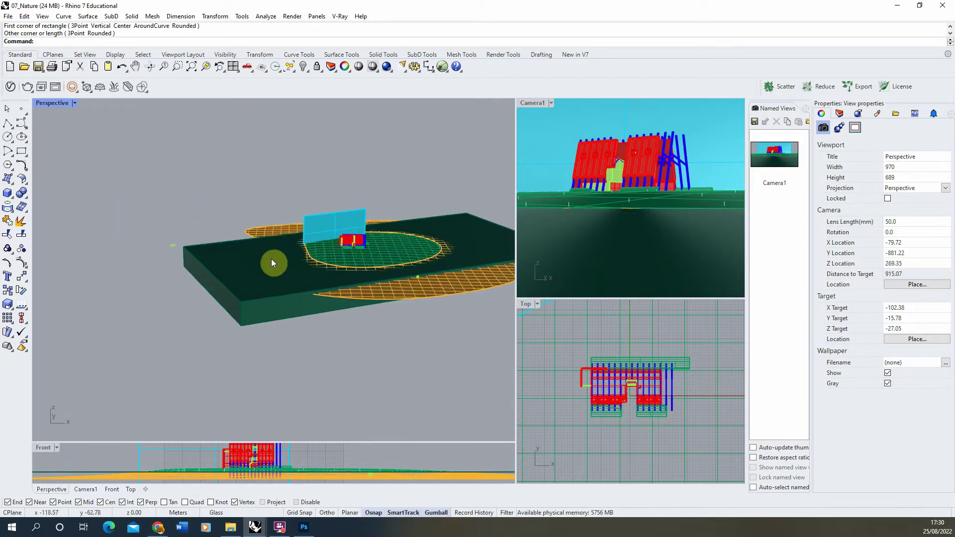
right_click_drag(335, 278, 176, 248)
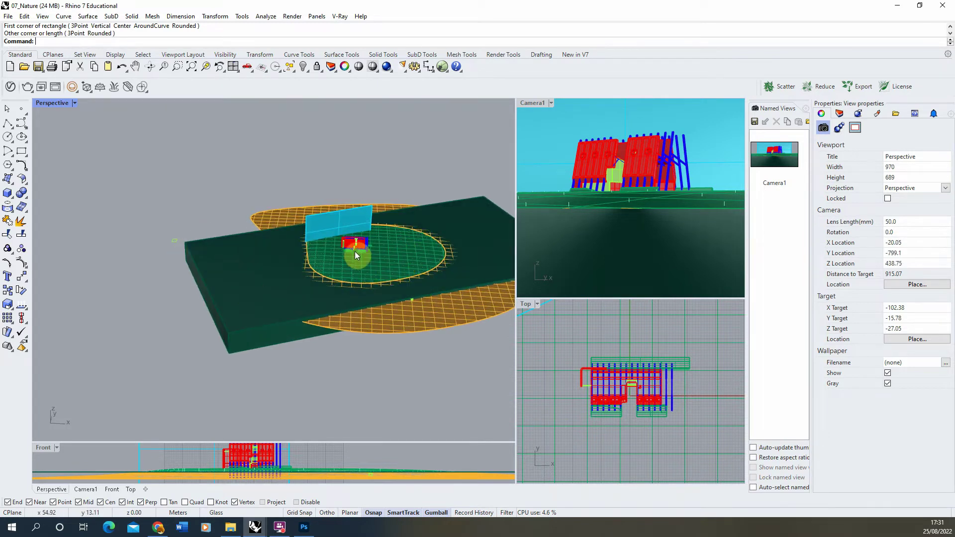
scroll(448, 290, "up", 4)
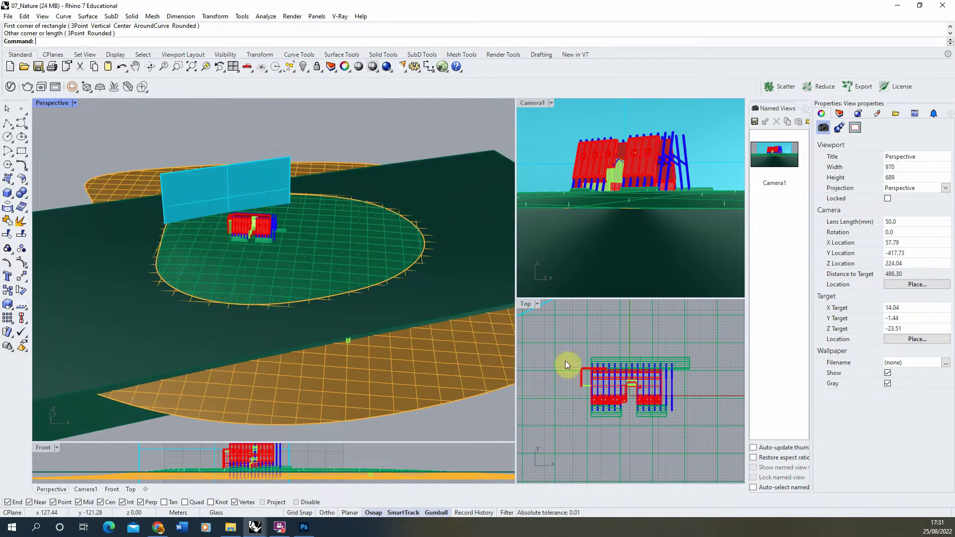
scroll(220, 279, "up", 5)
scroll(345, 294, "down", 2)
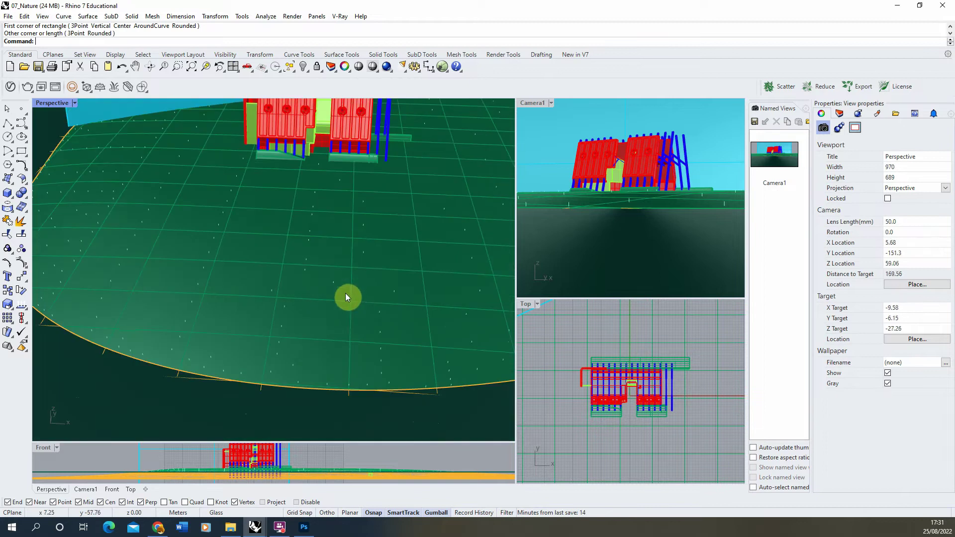
left_click(288, 269)
scroll(296, 261, "down", 4)
right_click_drag(295, 262, 350, 247)
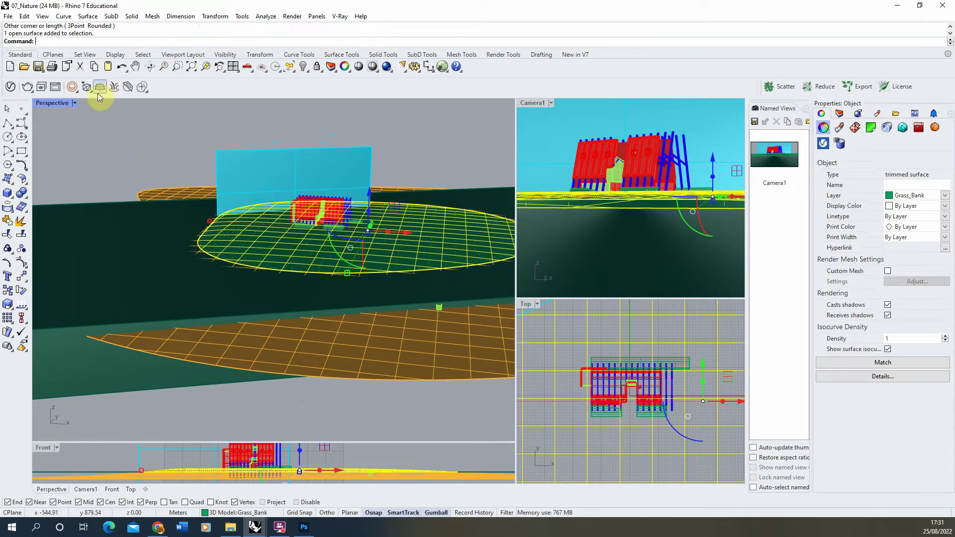
Create a Scatter geometry asset in the V-Ray Asset Editor and rename it Flowers
left_click(15, 89)
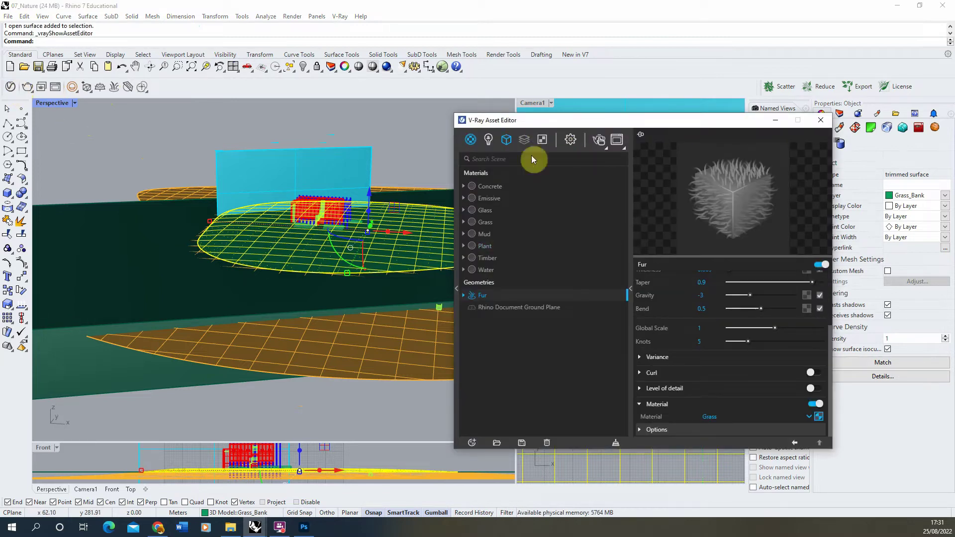
left_click(506, 140)
left_click(472, 442)
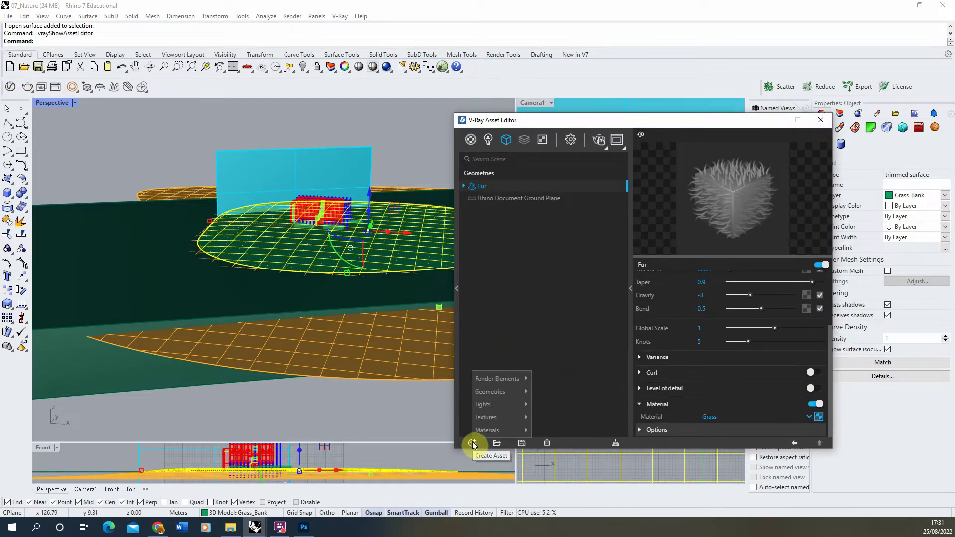
mouse_move(507, 392)
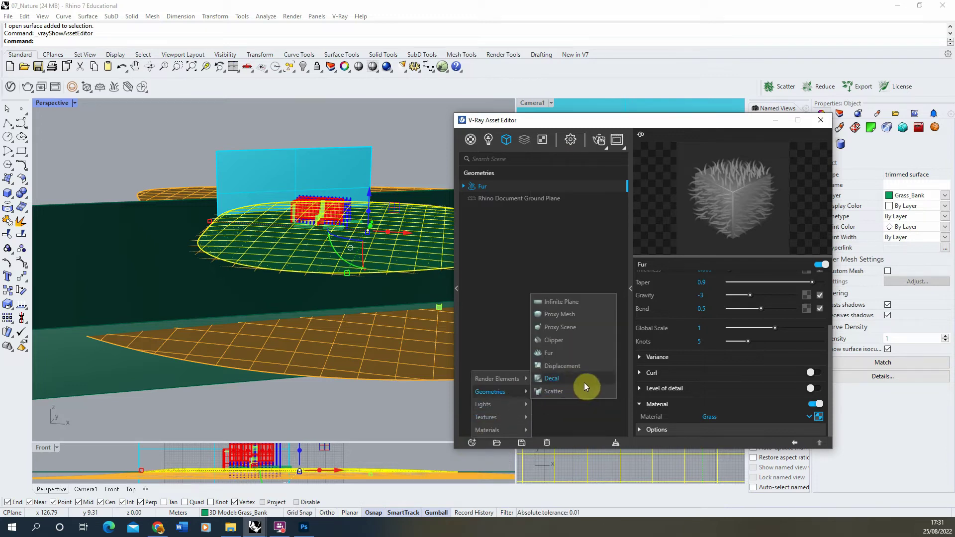
left_click(553, 392)
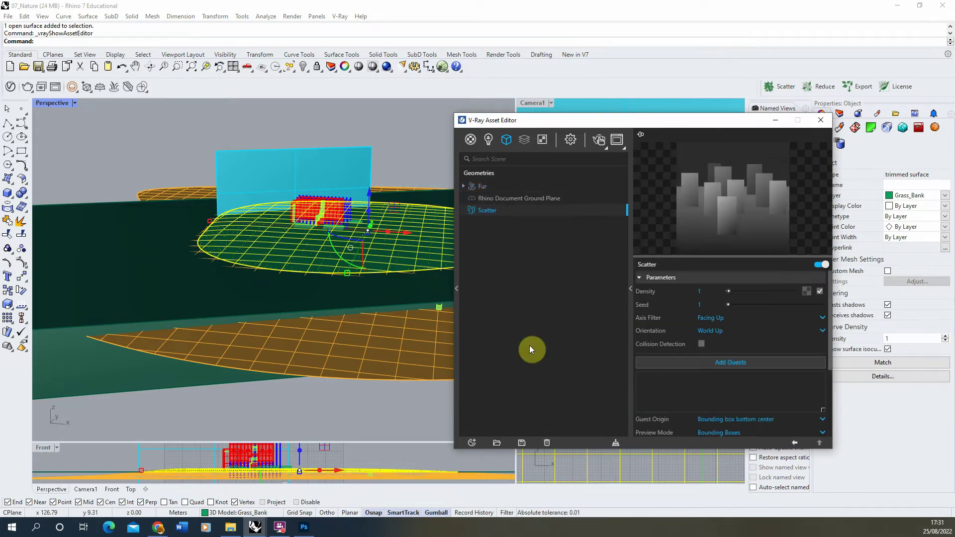
double_click(494, 211)
type("Flowers")
key("Return")
Try to apply the Flowers scatter to the selected Grass_Bank surface that carries the fur
scroll(379, 218, "up", 3)
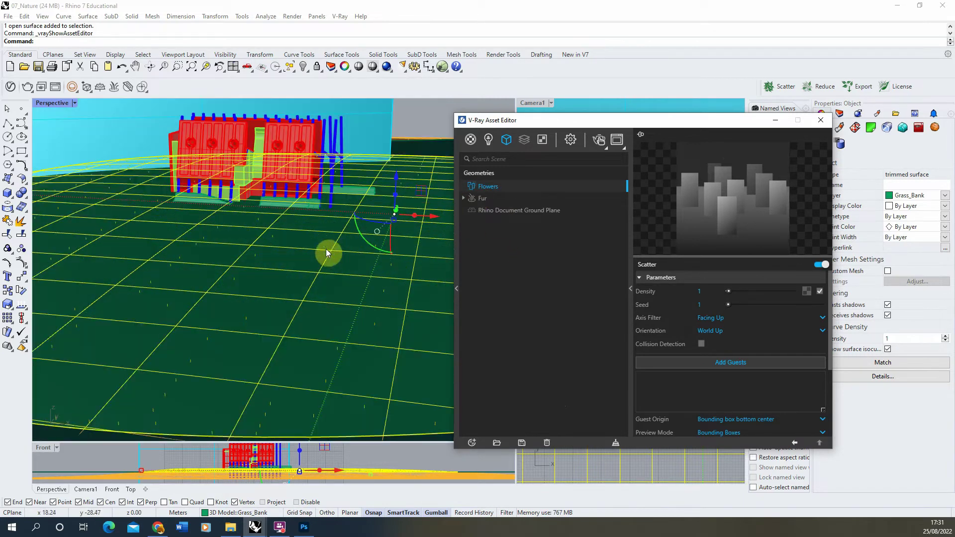
right_click(509, 185)
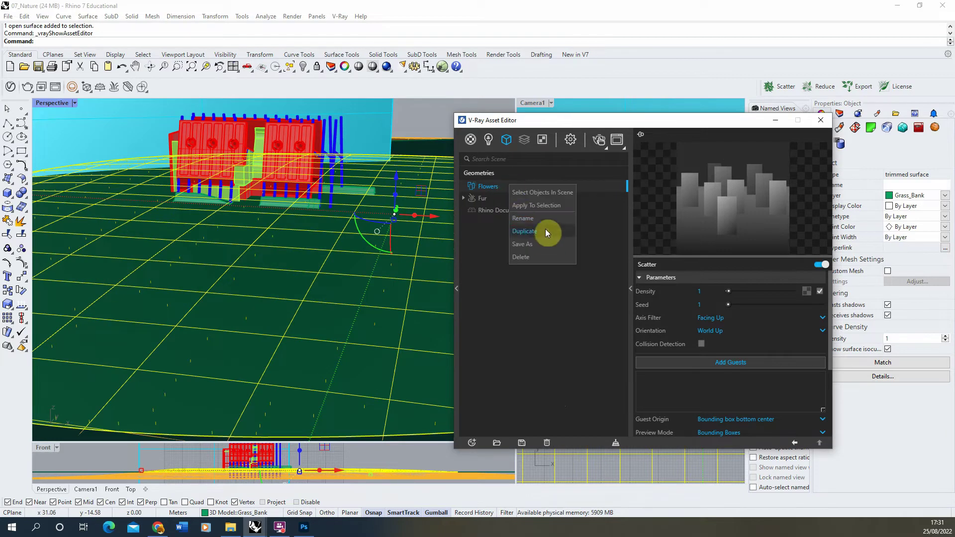
left_click(547, 205)
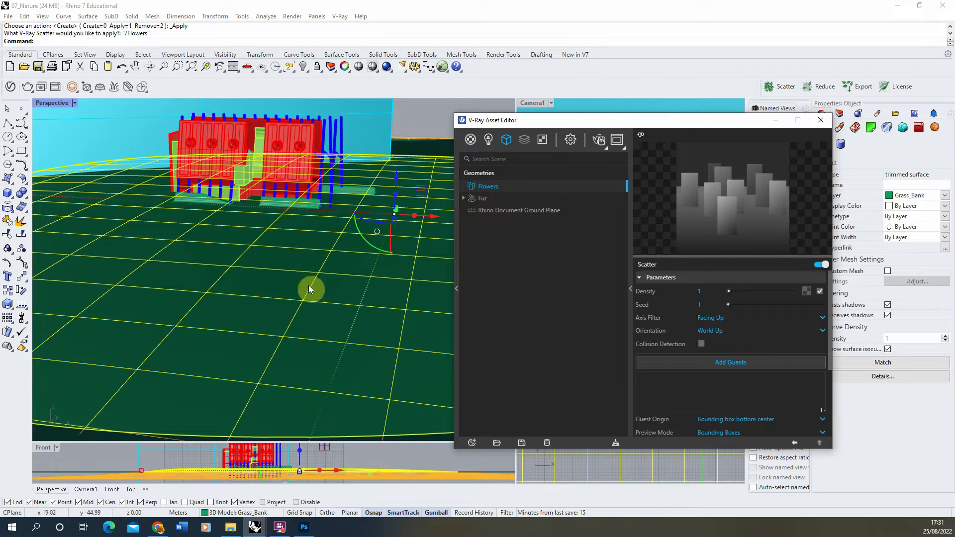
Reselect the Grass_Bank surface under the building, apply the Fur geometry to it and clear the selection
scroll(270, 252, "down", 5)
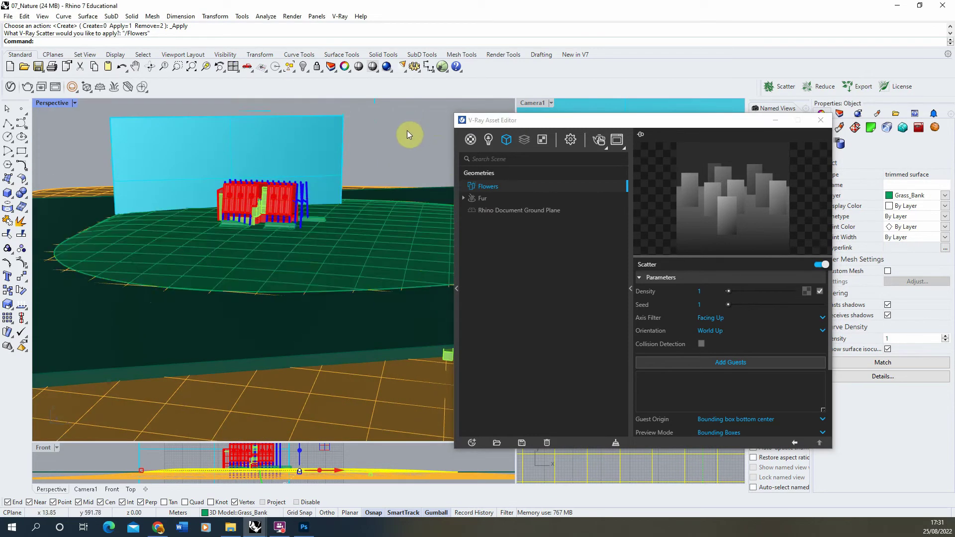
left_click(397, 151)
left_click(333, 232)
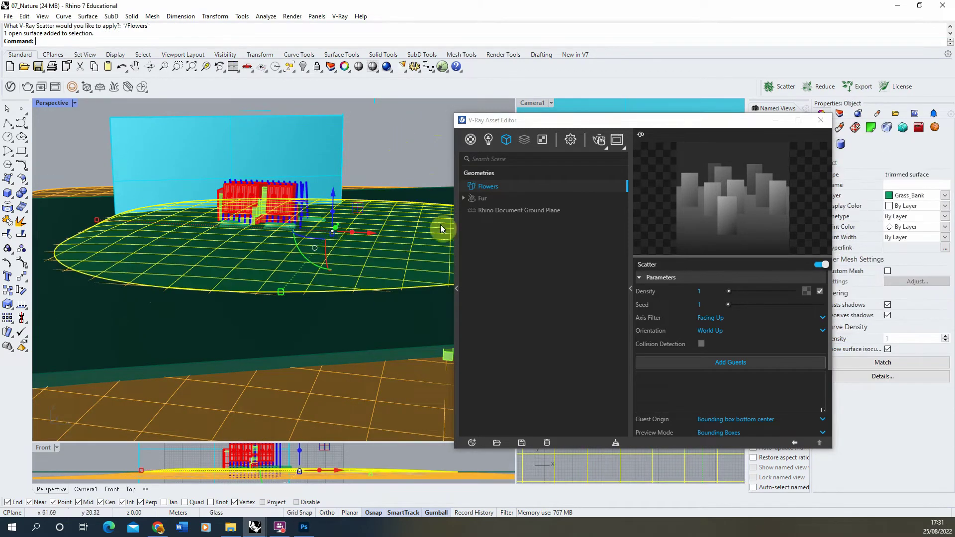
right_click(489, 201)
left_click(503, 221)
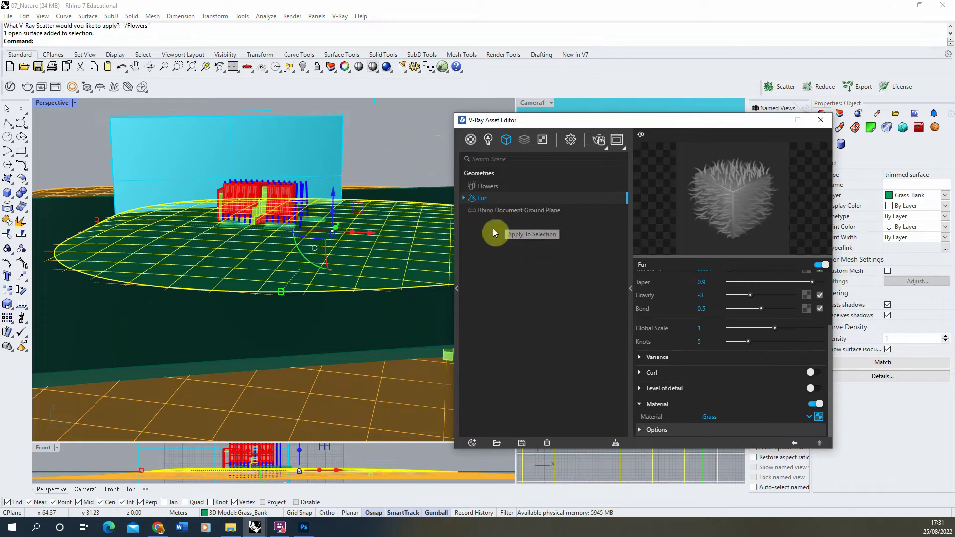
left_click(396, 150)
scroll(327, 241, "up", 5)
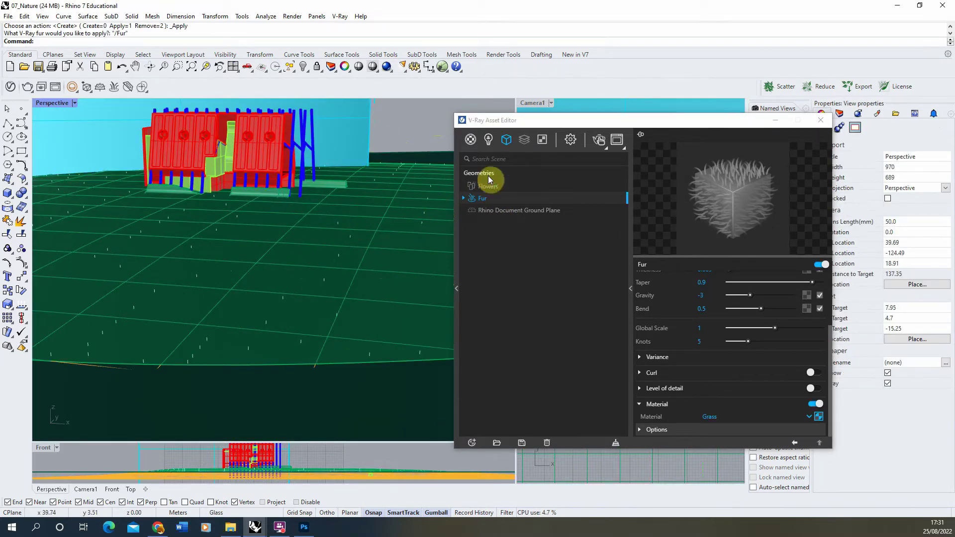
scroll(301, 319, "down", 2)
scroll(298, 313, "down", 2)
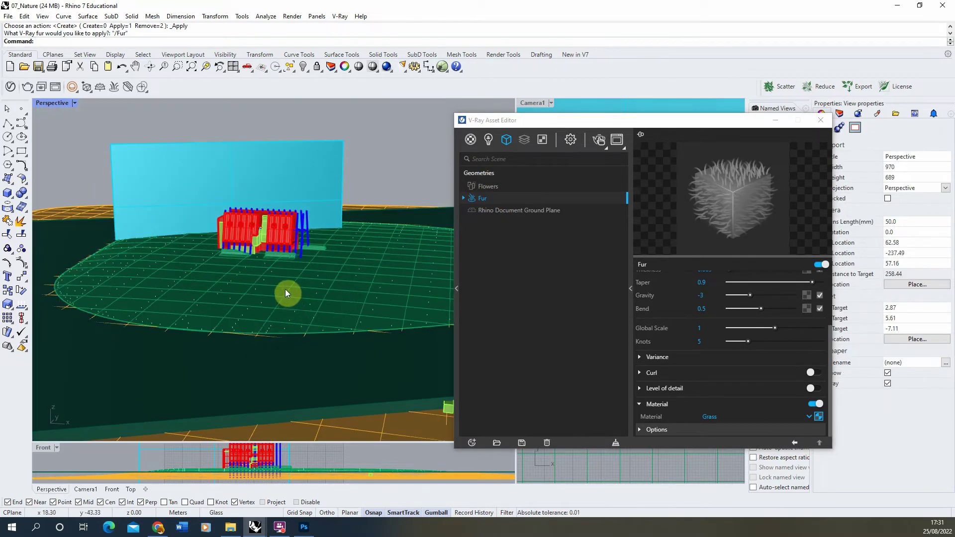
Copy the Grass_Bank surface vertically to a position above the building, using its front edge as the base point
left_click(285, 291)
scroll(249, 315, "up", 4)
left_click(7, 291)
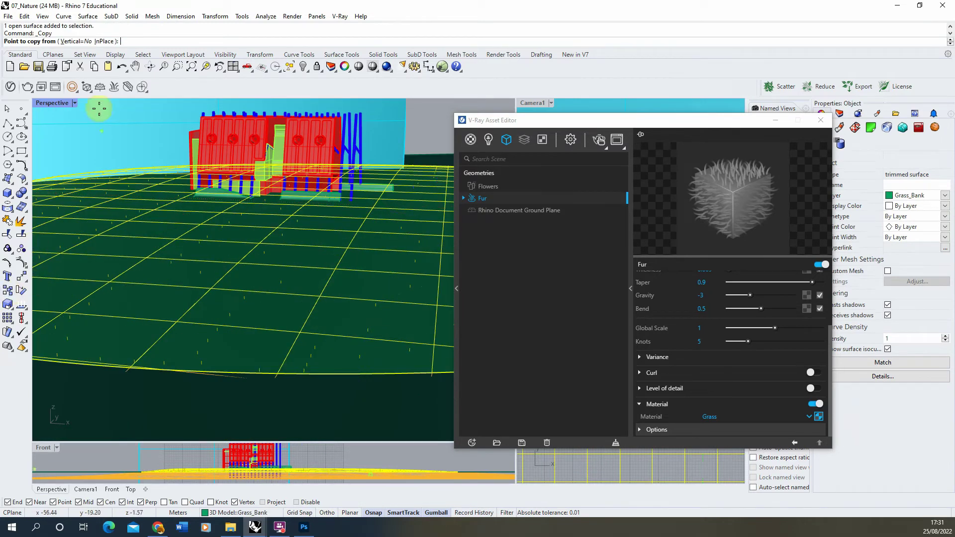
left_click(274, 373)
scroll(274, 373, "down", 3)
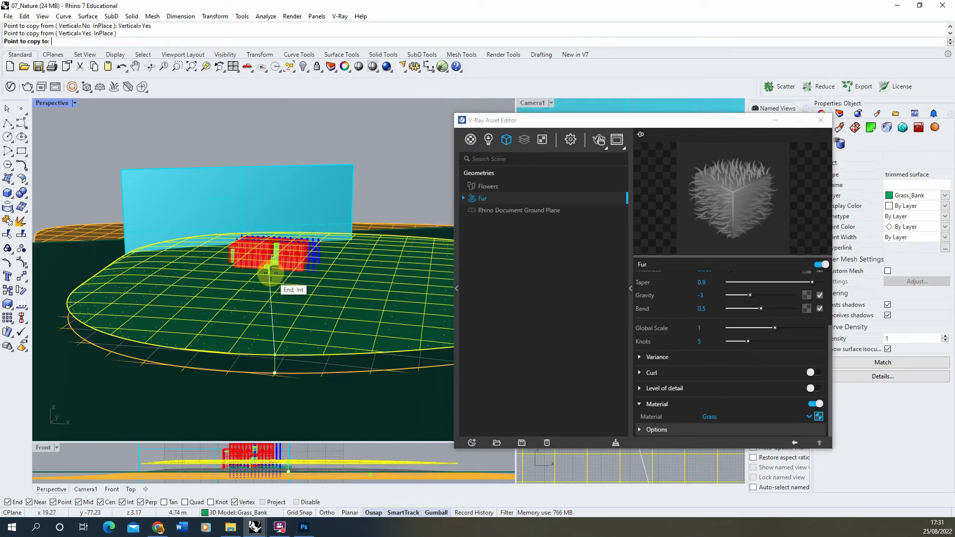
left_click(217, 172)
key("Return")
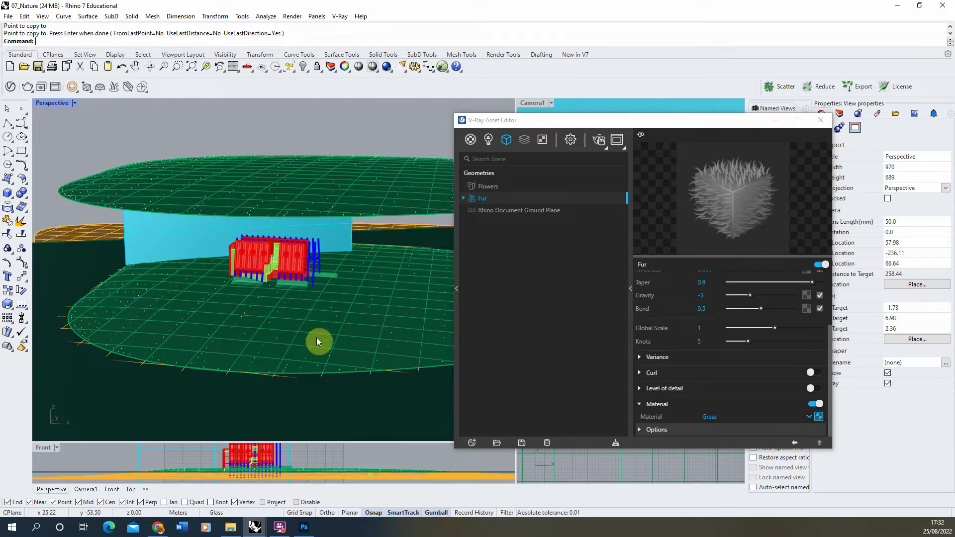
Select the raised copy of the grass bank and apply the Flowers scatter to it
left_click(297, 174)
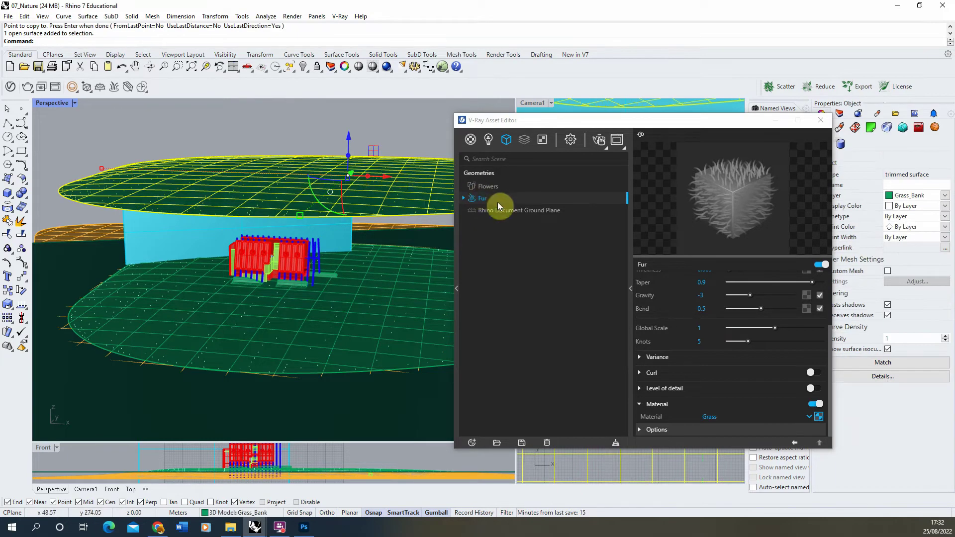
right_click(493, 187)
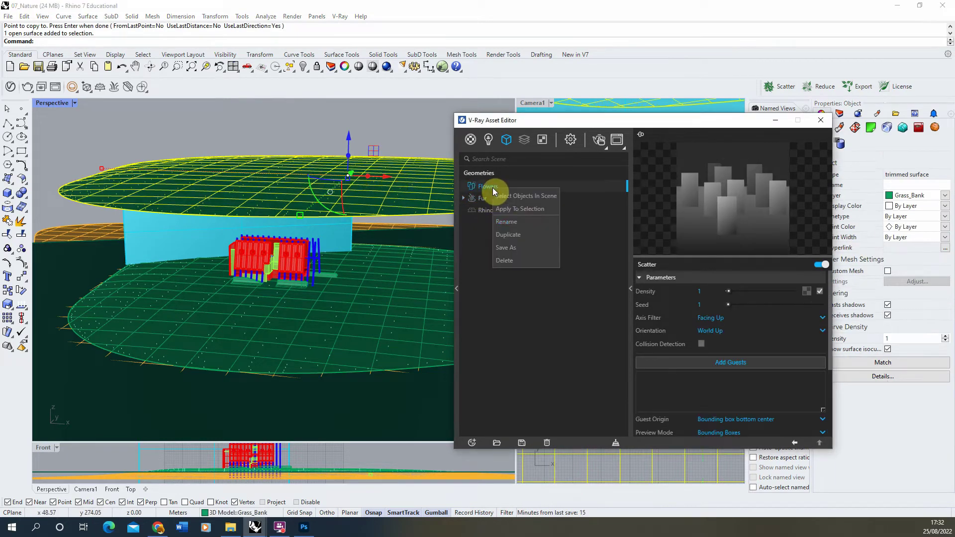
left_click(513, 210)
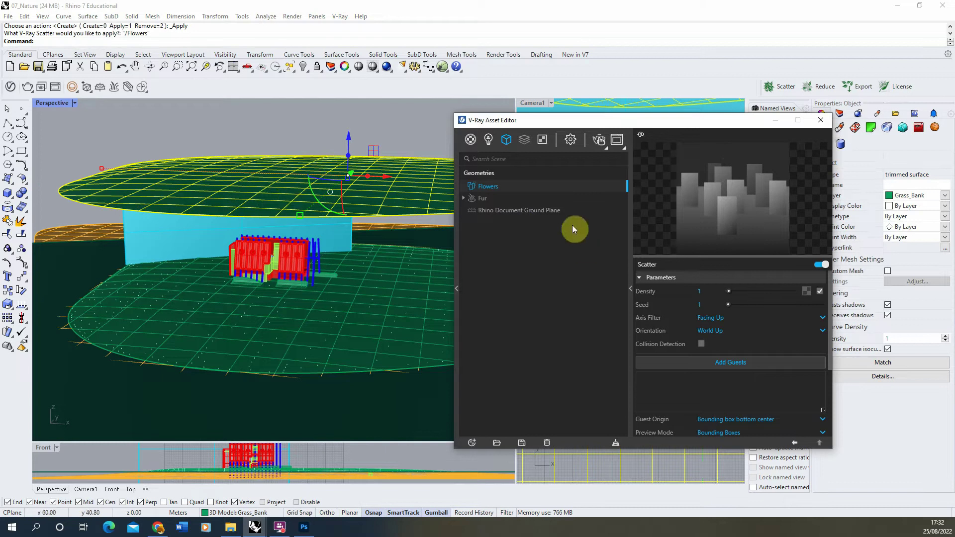
right_click_drag(264, 285, 351, 196)
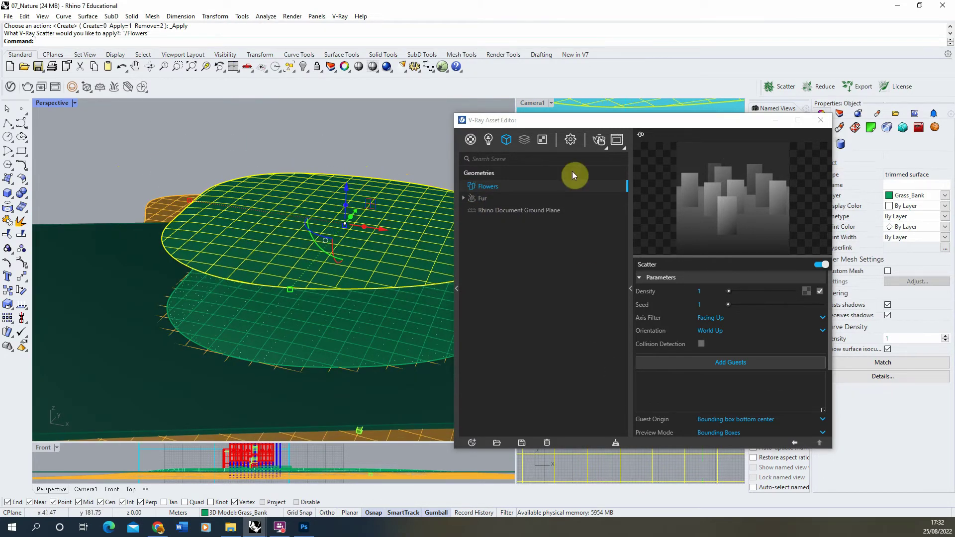
right_click(500, 184)
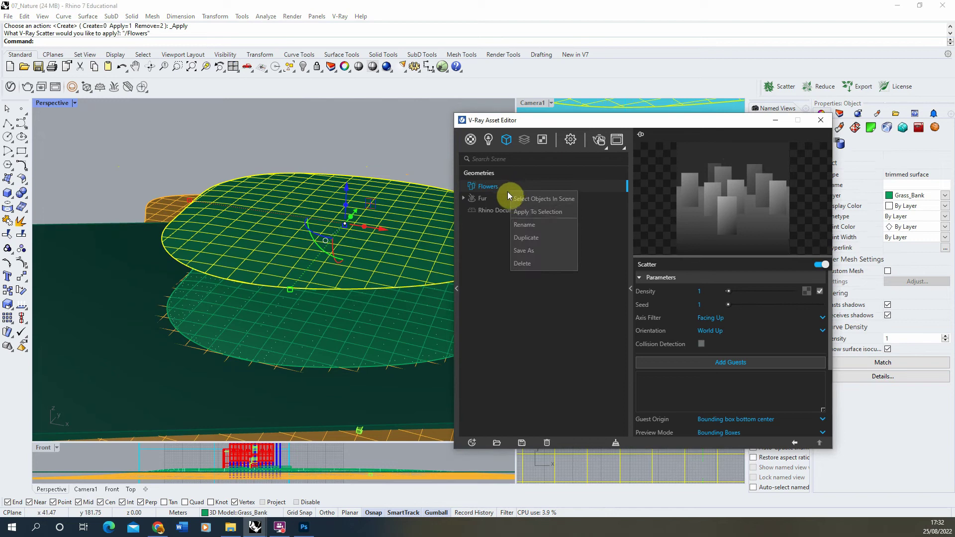
left_click(539, 213)
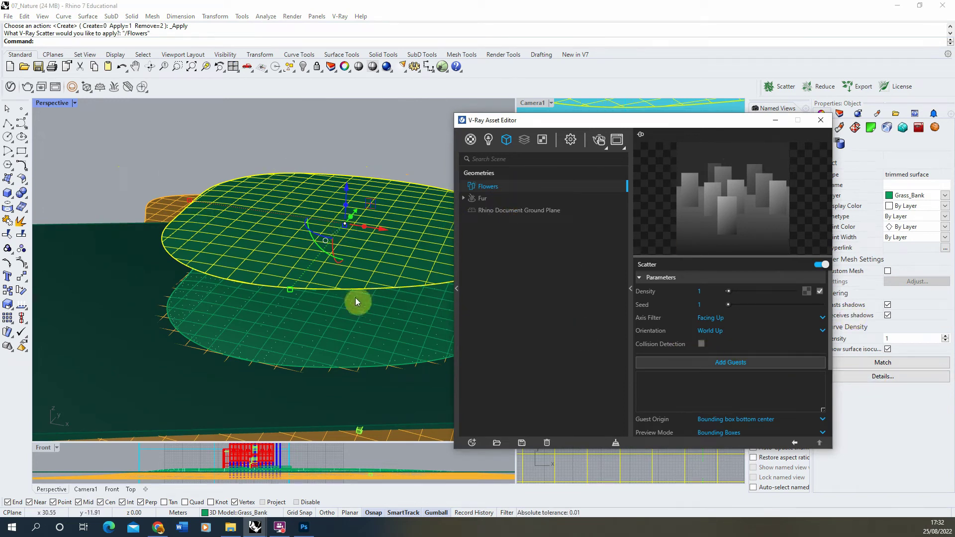
Zoom to the group of shrub meshes and add shrub_sorrel_01_k as a guest of the Flowers scatter
right_click_drag(416, 363, 240, 326)
left_click(250, 316)
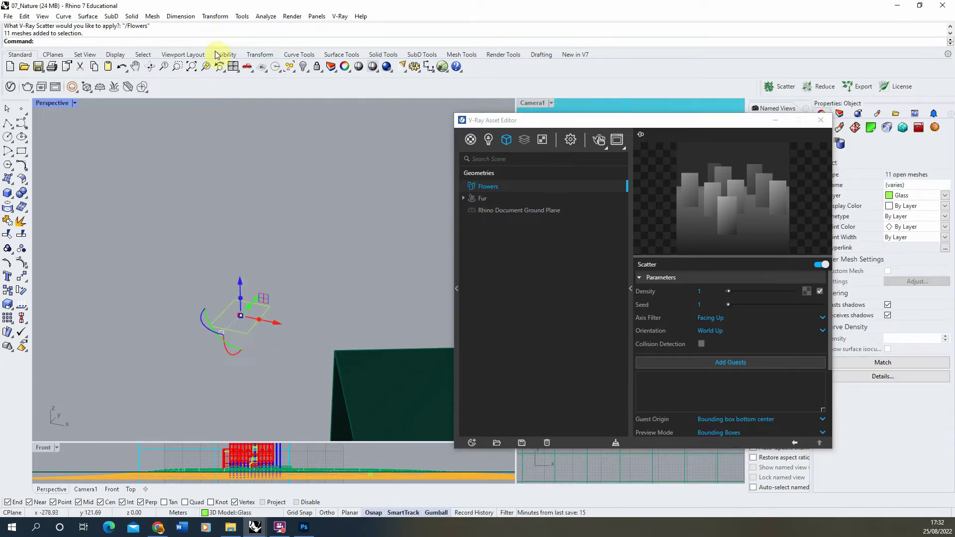
left_click(205, 66)
left_click(285, 377)
scroll(148, 344, "down", 2)
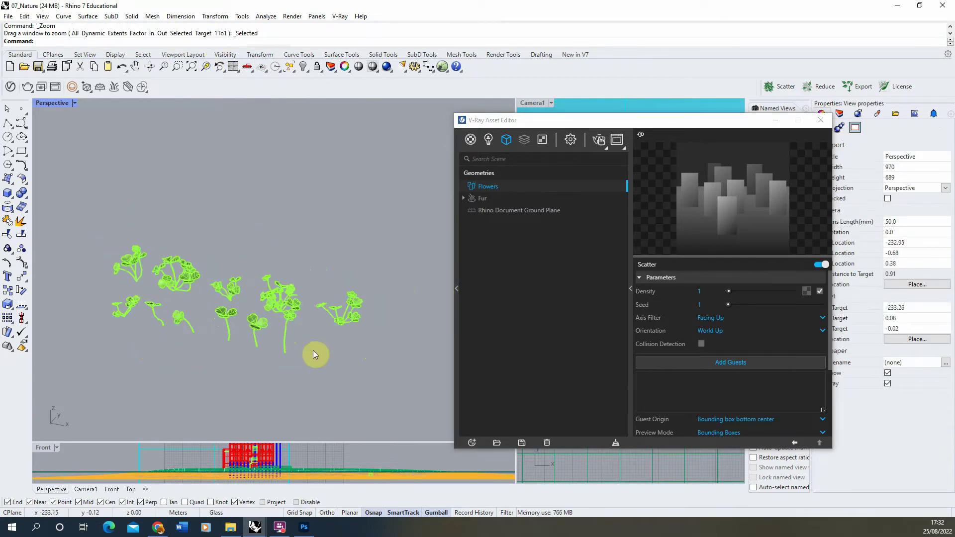
left_click(283, 326)
scroll(305, 334, "up", 2)
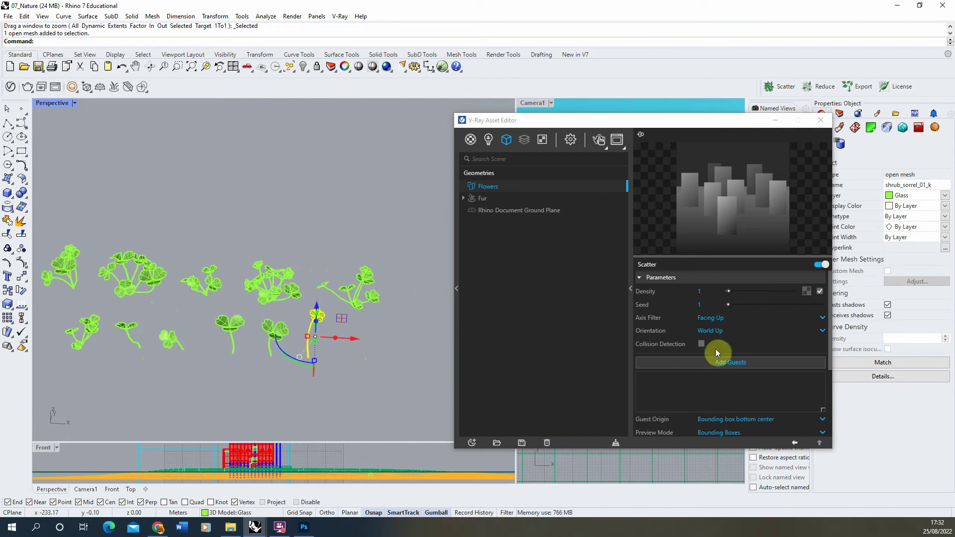
left_click(727, 365)
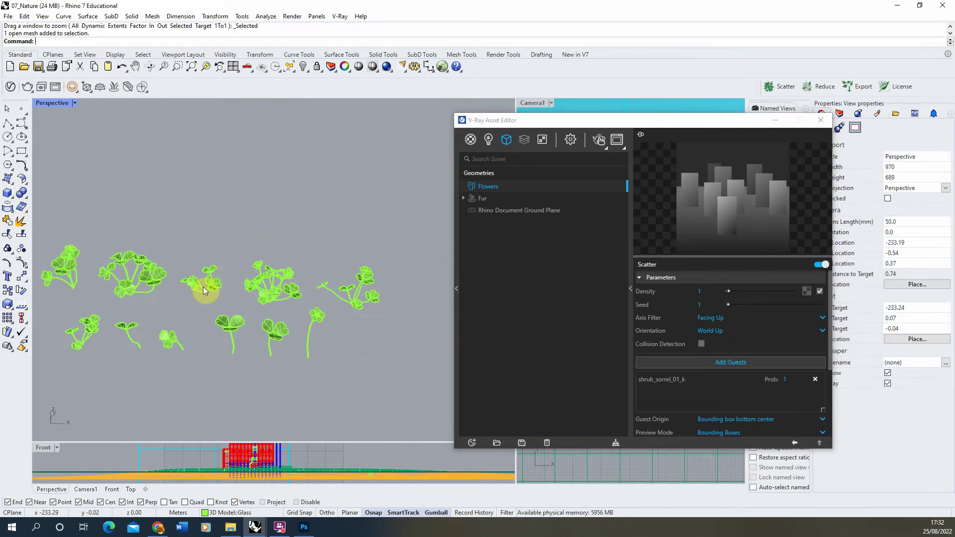
Select the raised scatter surface and move it straight down onto the original grass bank, fine-tuning its height
scroll(108, 286, "down", 15)
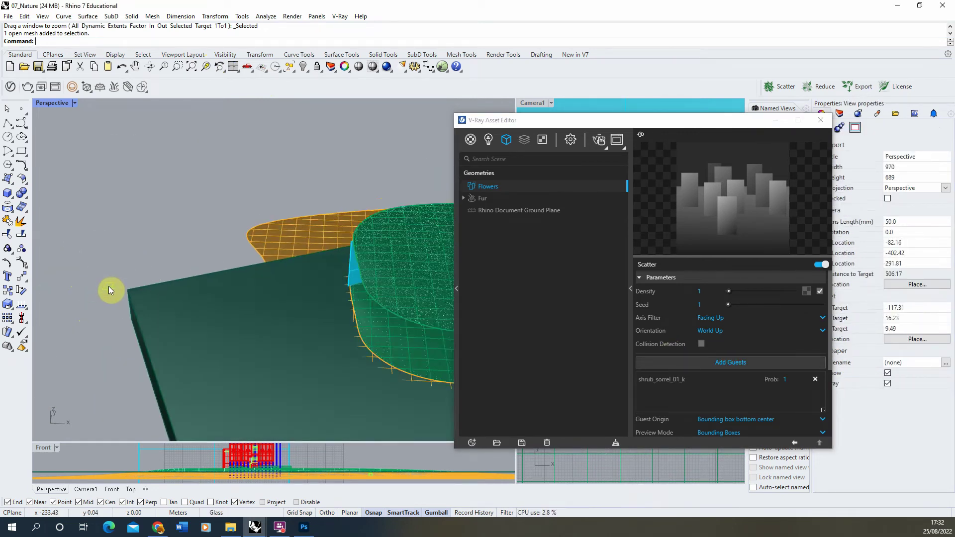
scroll(333, 304, "up", 10)
scroll(240, 248, "down", 4)
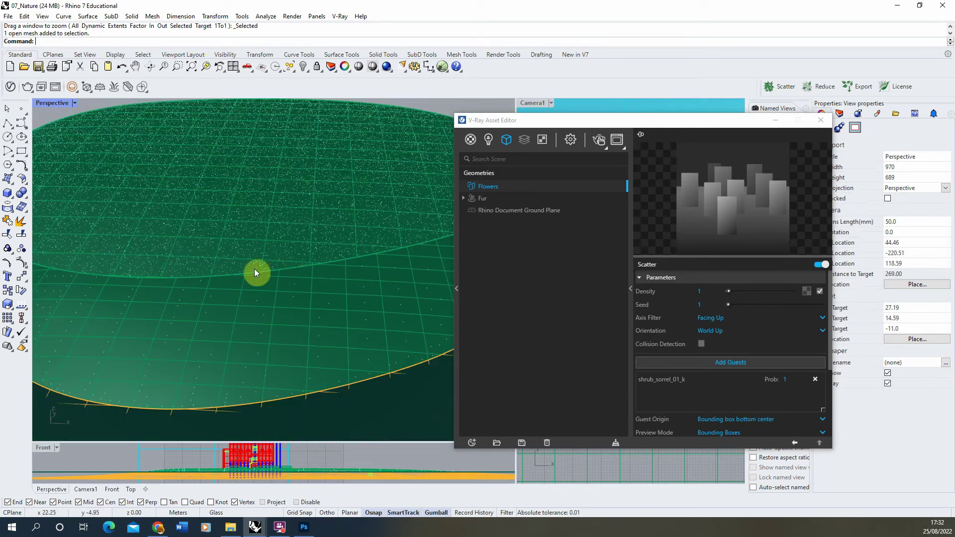
left_click(250, 273)
scroll(252, 268, "down", 5)
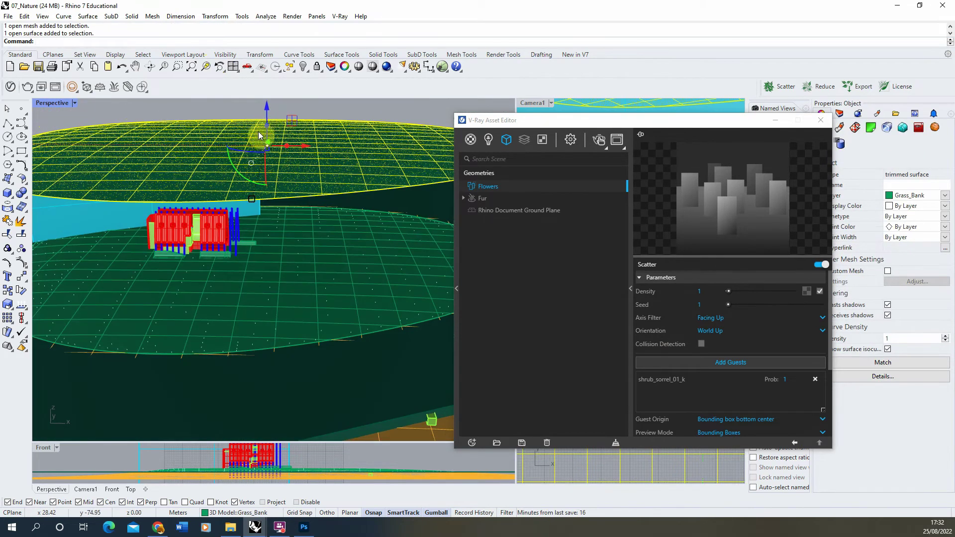
left_click_drag(267, 113, 283, 320)
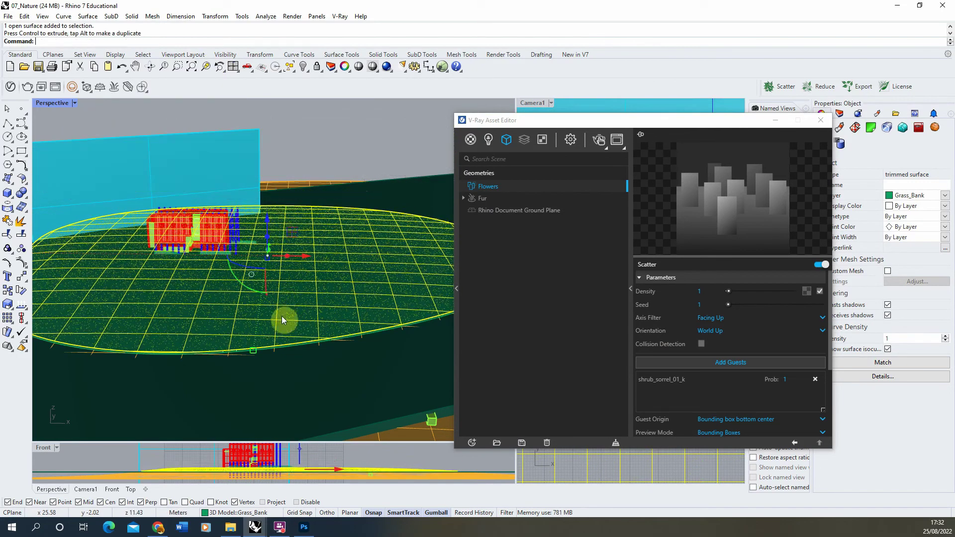
scroll(270, 362, "up", 2)
right_click_drag(275, 327, 280, 295)
left_click_drag(270, 114, 273, 135)
right_click_drag(273, 135, 287, 235)
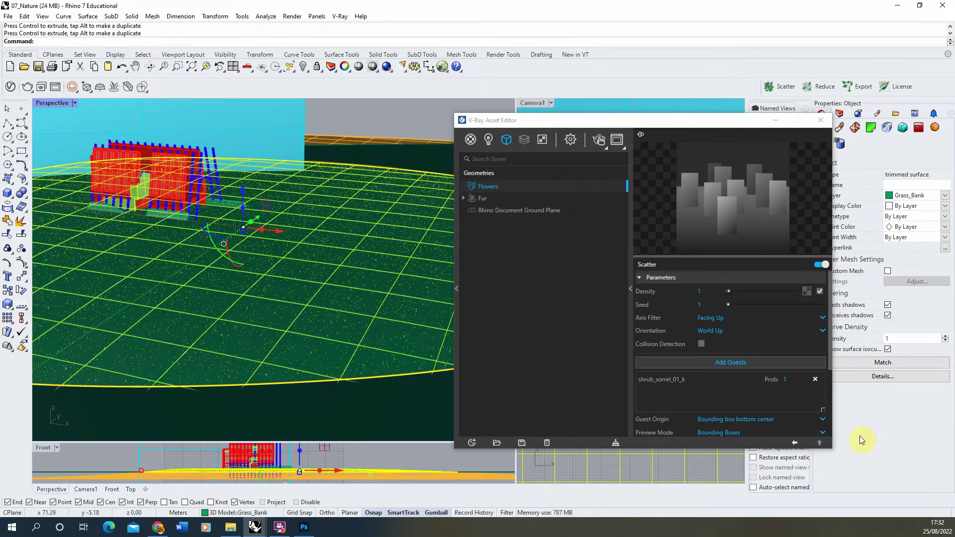
Set the Flowers scatter's random scale to a minimum of 3 and a maximum of 4
left_click_drag(829, 344, 832, 410)
scroll(834, 412, "down", 1)
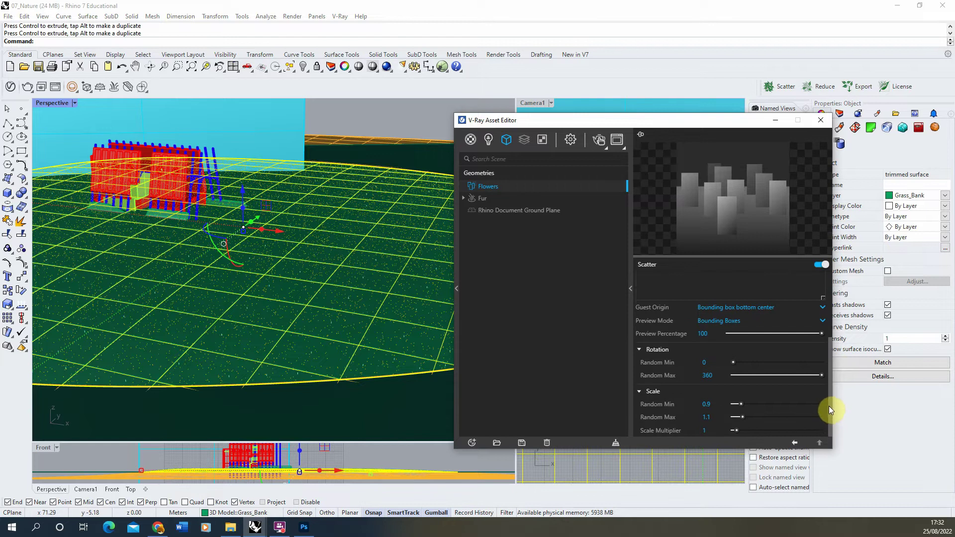
left_click(669, 406)
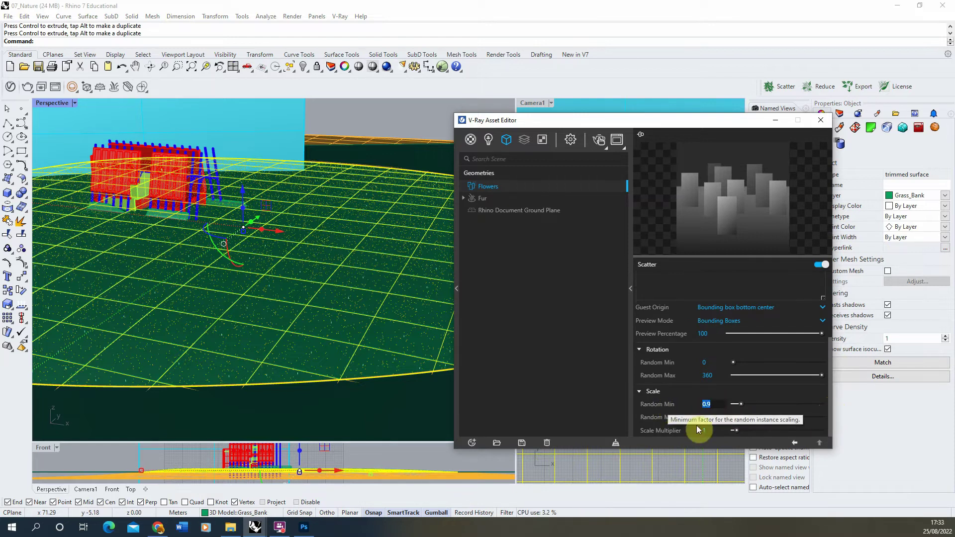
type("3")
left_click(674, 416)
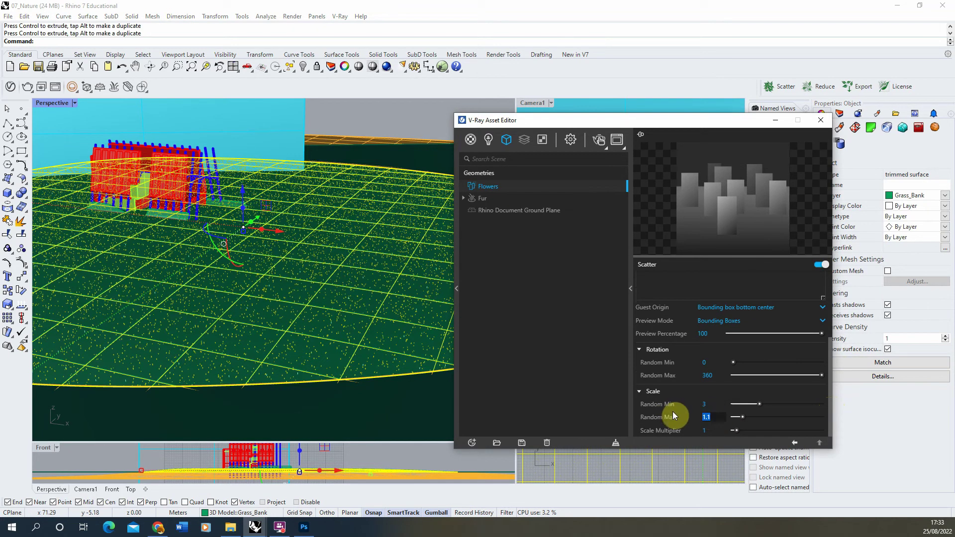
type("4")
right_click_drag(284, 352, 211, 306)
scroll(219, 332, "up", 5)
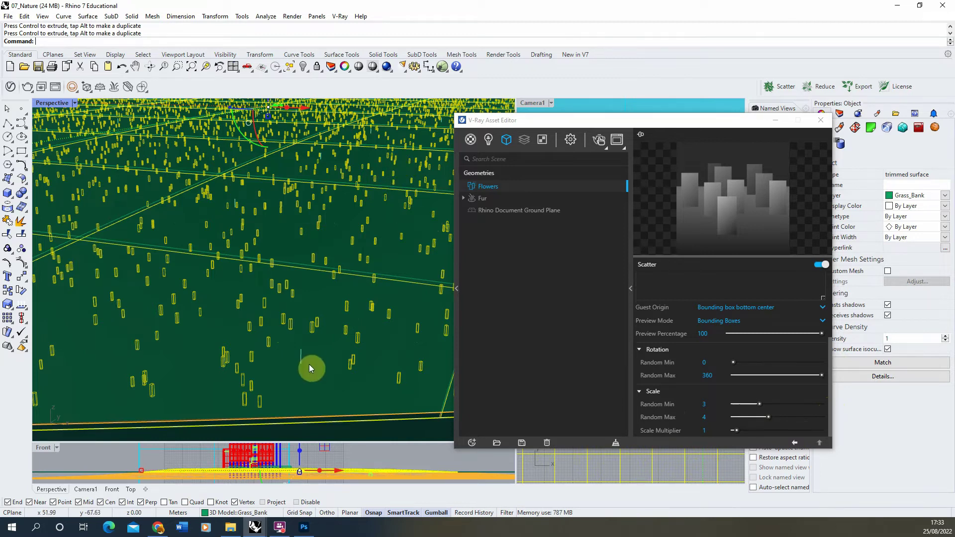
Set the Flowers scatter's random scale to a minimum of 4 and a maximum of 5
left_click(702, 405)
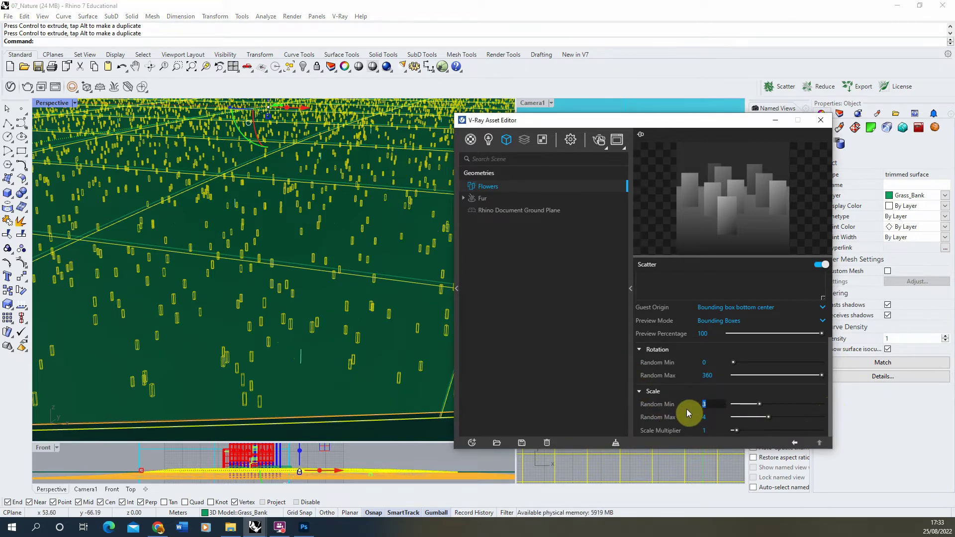
type("4")
key("Return")
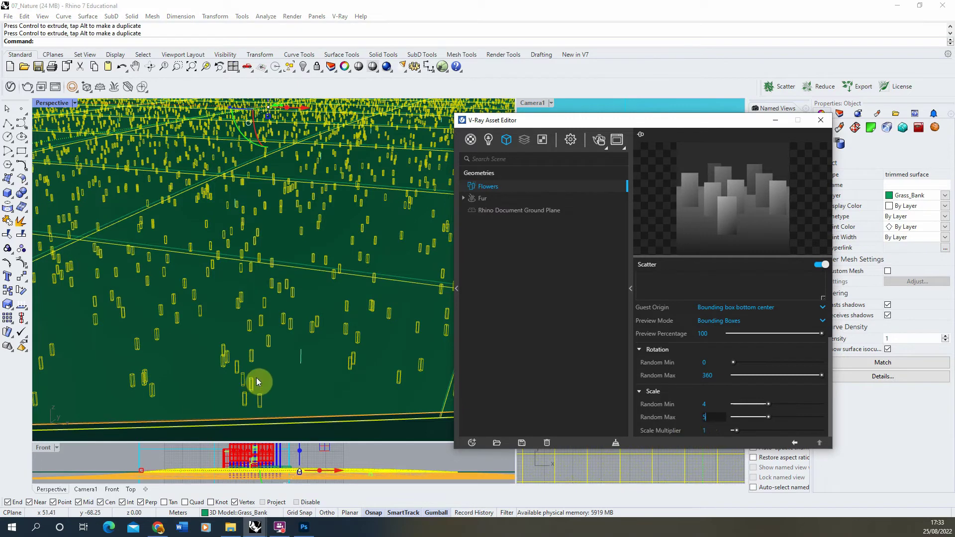
right_click_drag(272, 340, 316, 315)
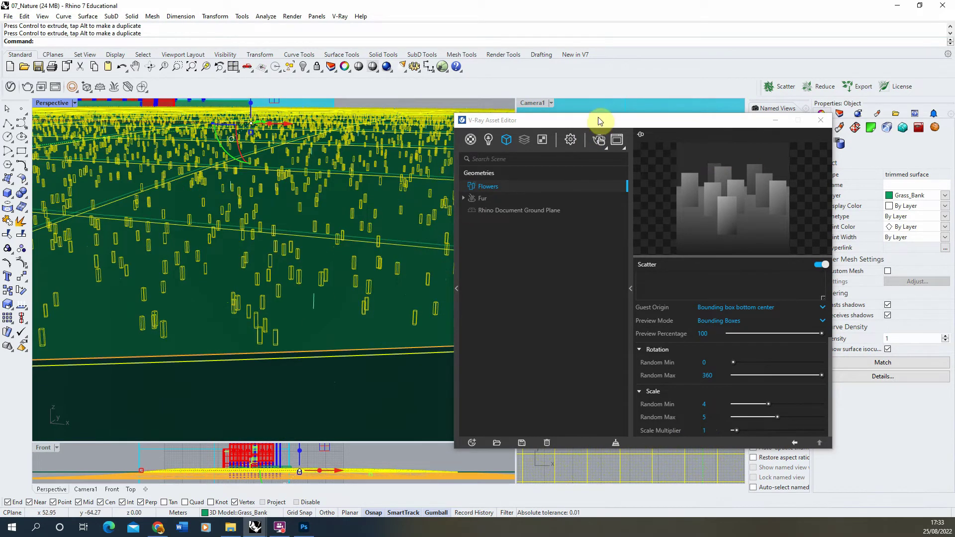
Start an interactive V-Ray render of the Camera1 view and inspect the planting on the grass bank up close
left_click_drag(601, 121, 433, 170)
left_click_drag(373, 174, 186, 147)
left_click(531, 103)
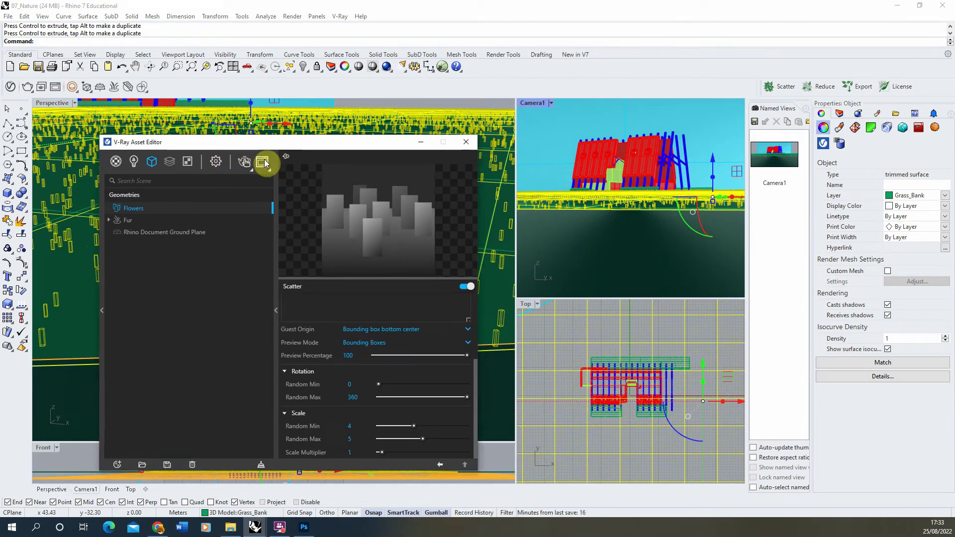
left_click(262, 162)
left_click(630, 104)
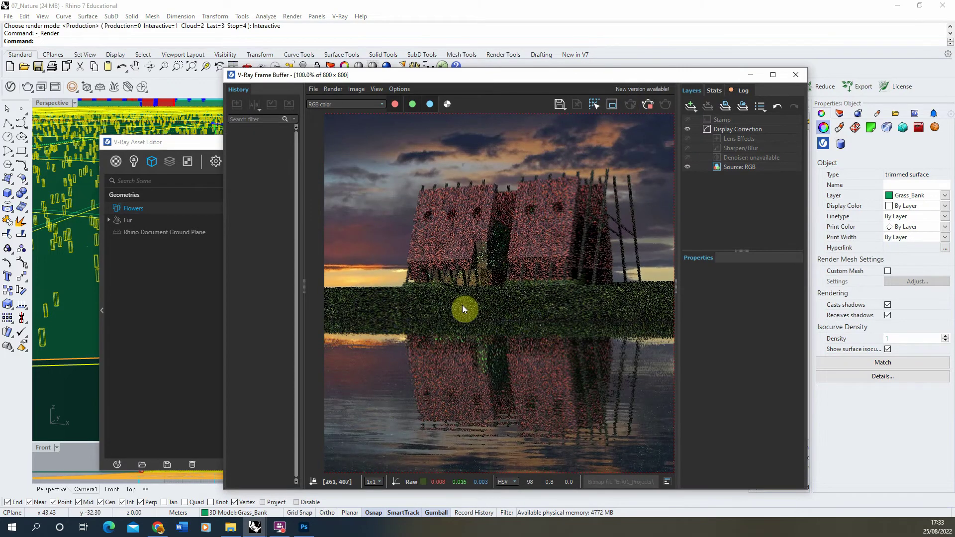
scroll(530, 309, "up", 2)
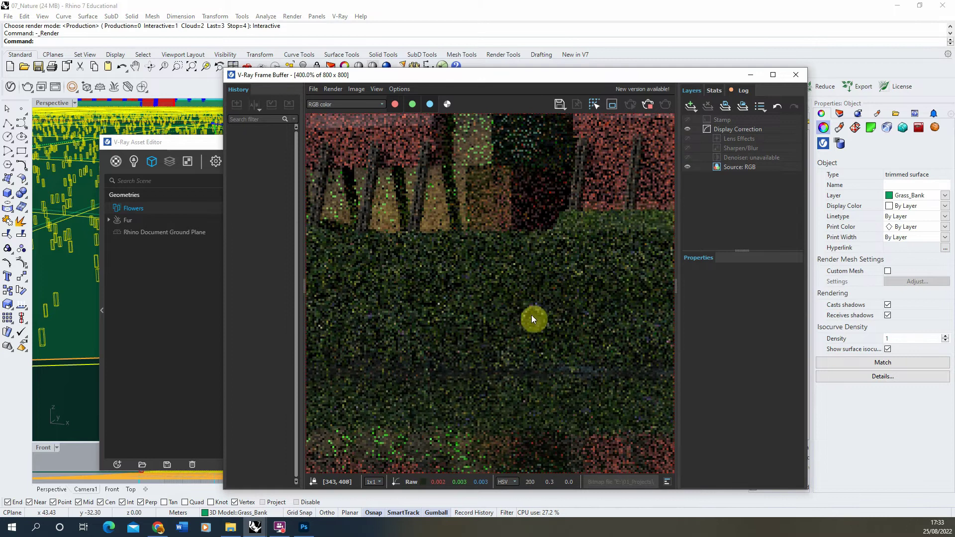
middle_click_drag(570, 320, 446, 334)
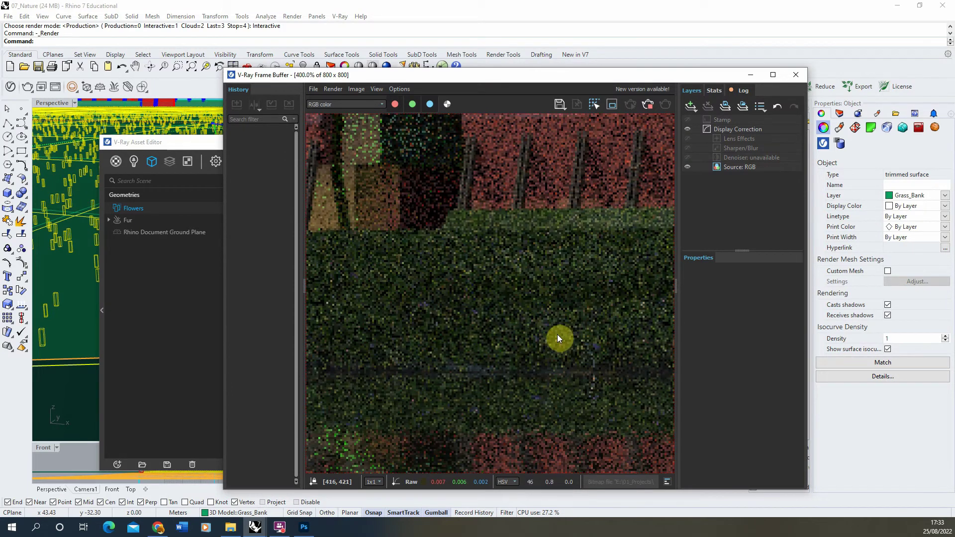
scroll(480, 315, "down", 1)
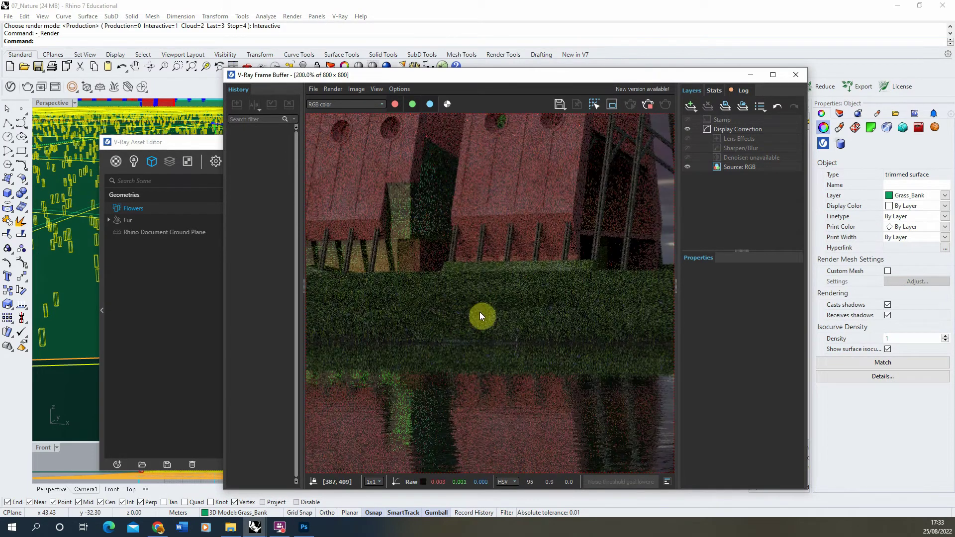
scroll(568, 313, "down", 1)
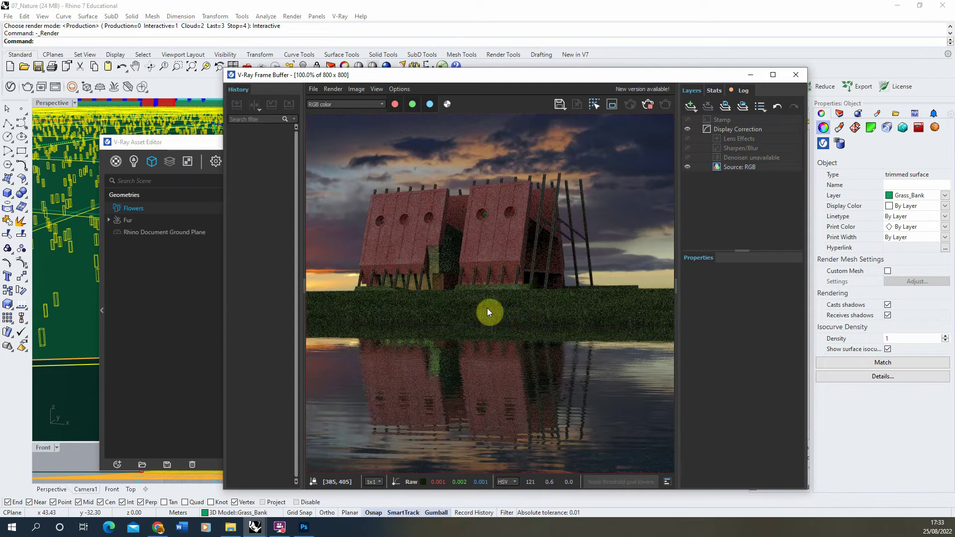
Set the Flowers scatter's random scale to a minimum of 3 and a maximum of 4
left_click(211, 142)
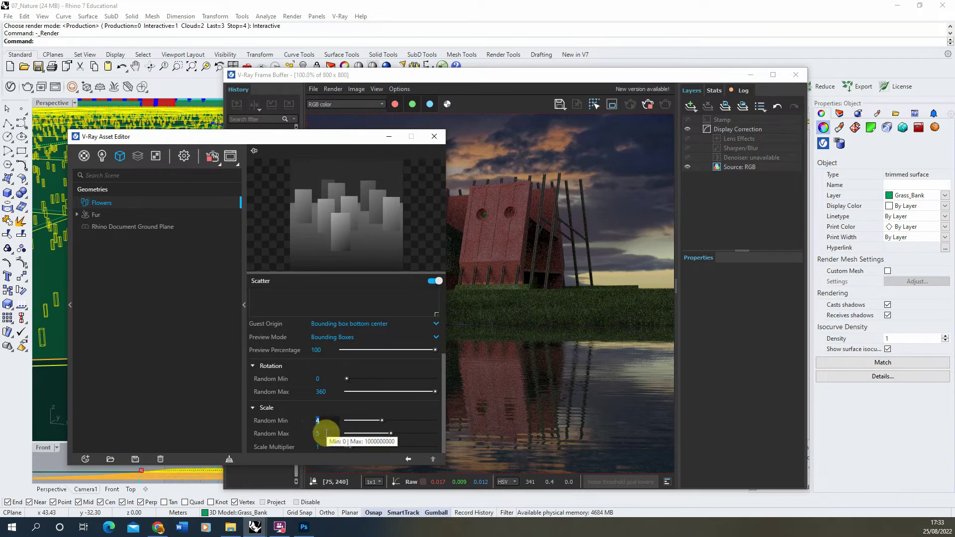
type("3")
key("Tab")
type("4")
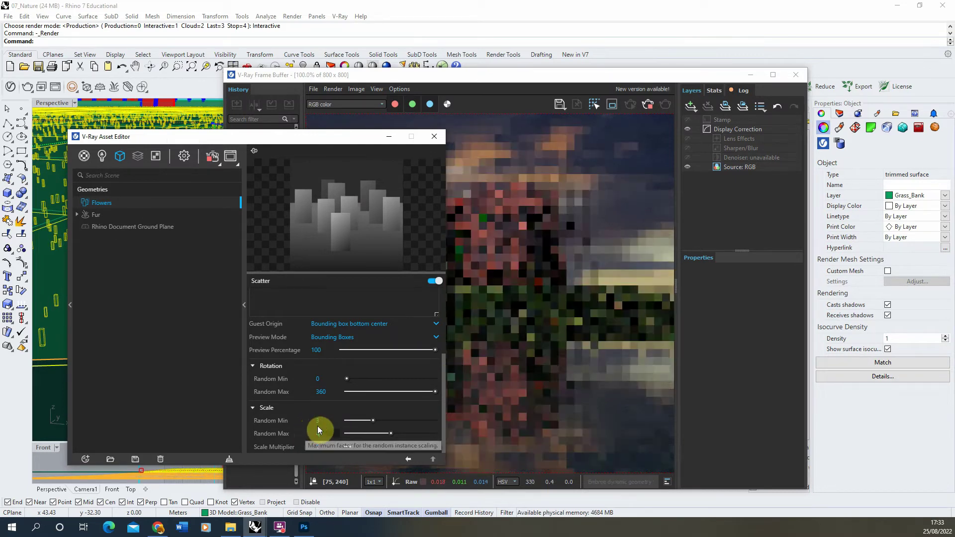
Set the length of the Fur grass to 0.2
left_click(115, 213)
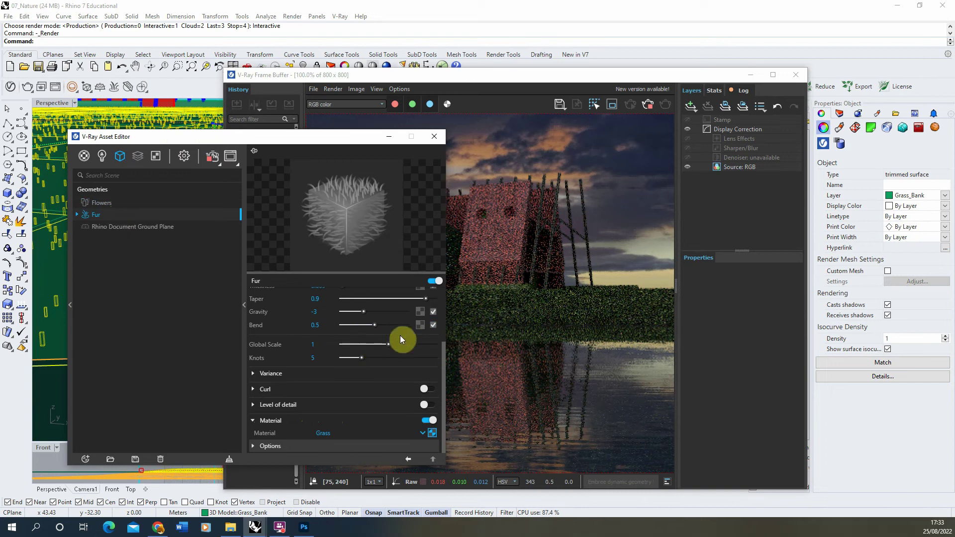
left_click_drag(440, 362, 441, 298)
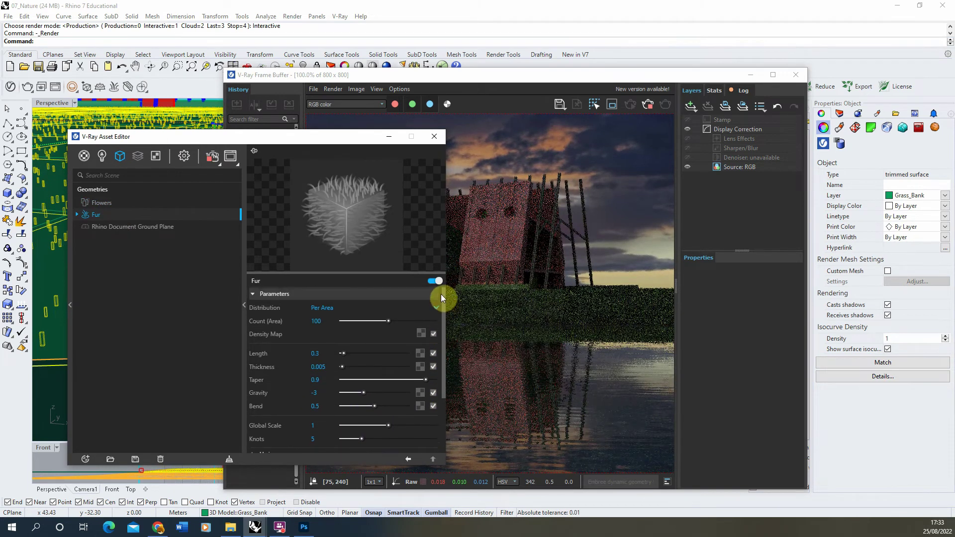
left_click(322, 357)
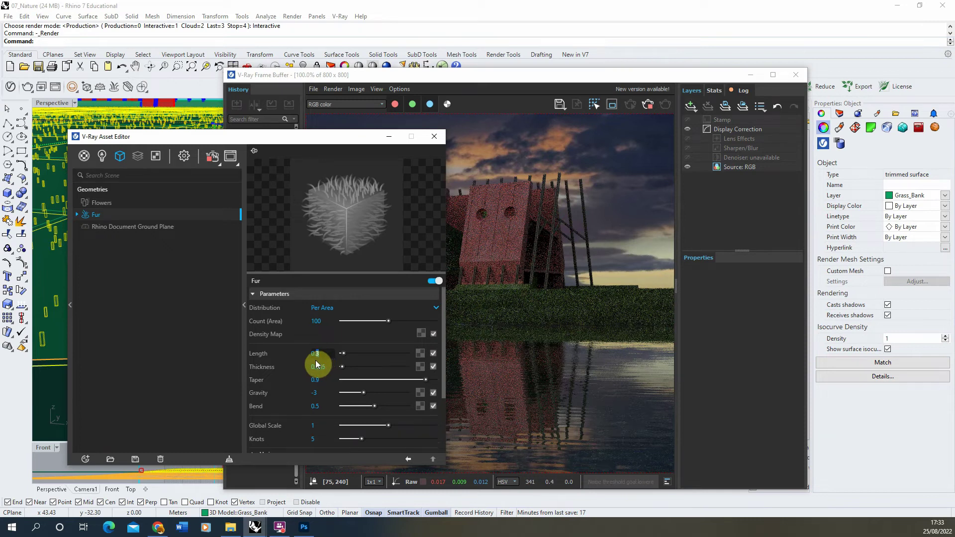
key("Return")
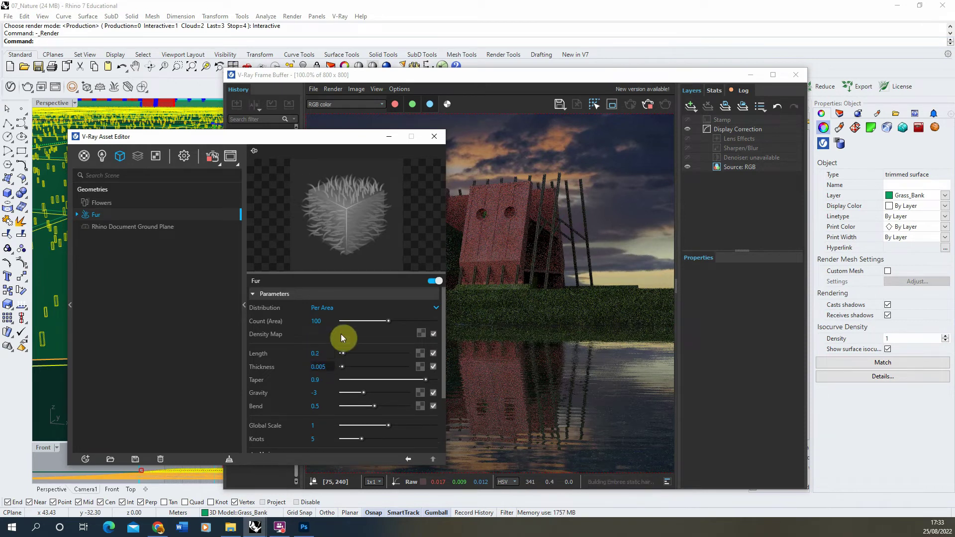
Examine the grass length and the scattered flowers along the bank in the interactive render
left_click(533, 79)
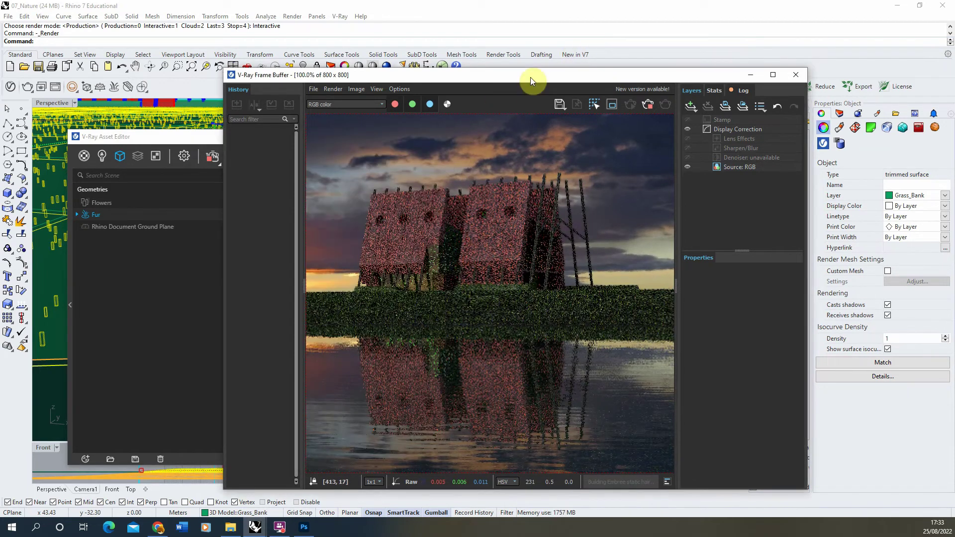
scroll(473, 318, "up", 3)
scroll(483, 326, "down", 2)
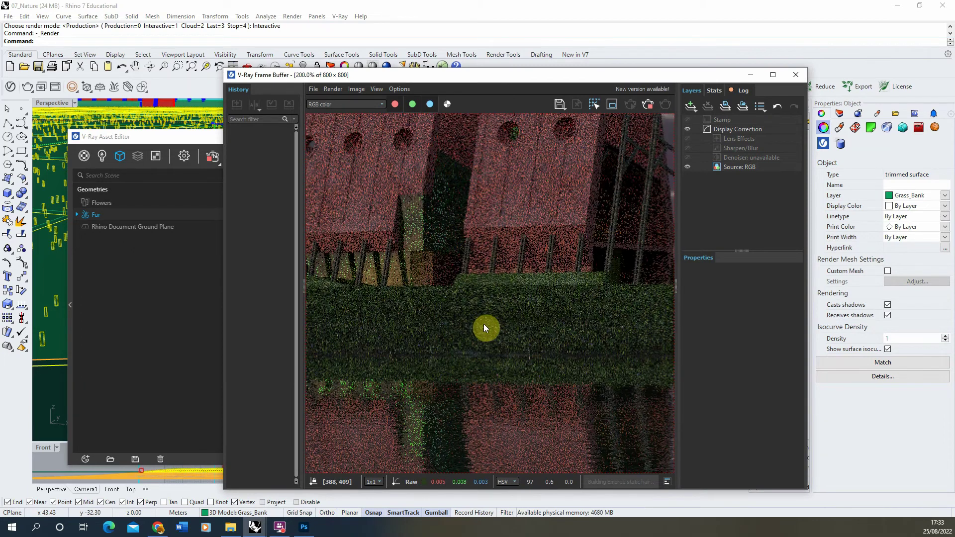
scroll(510, 325, "down", 1)
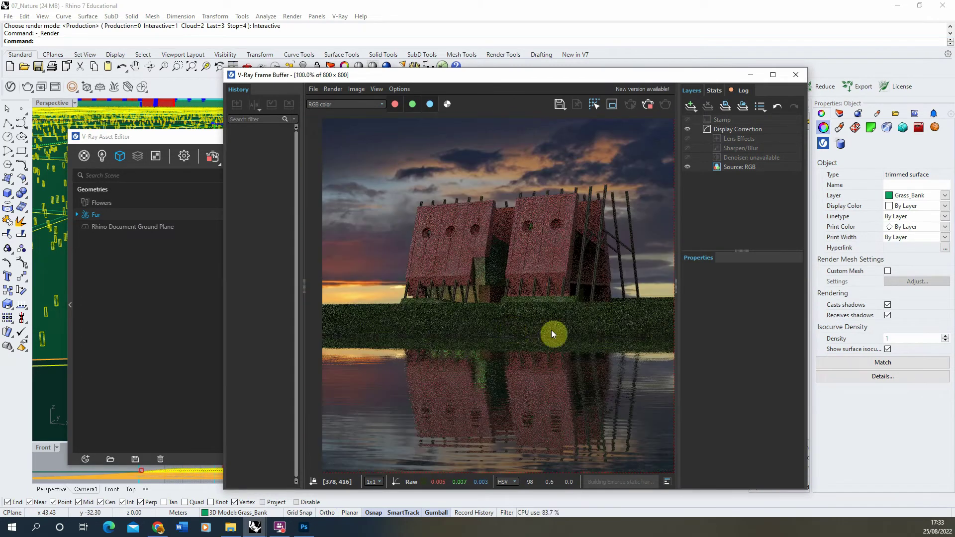
scroll(460, 326, "up", 2)
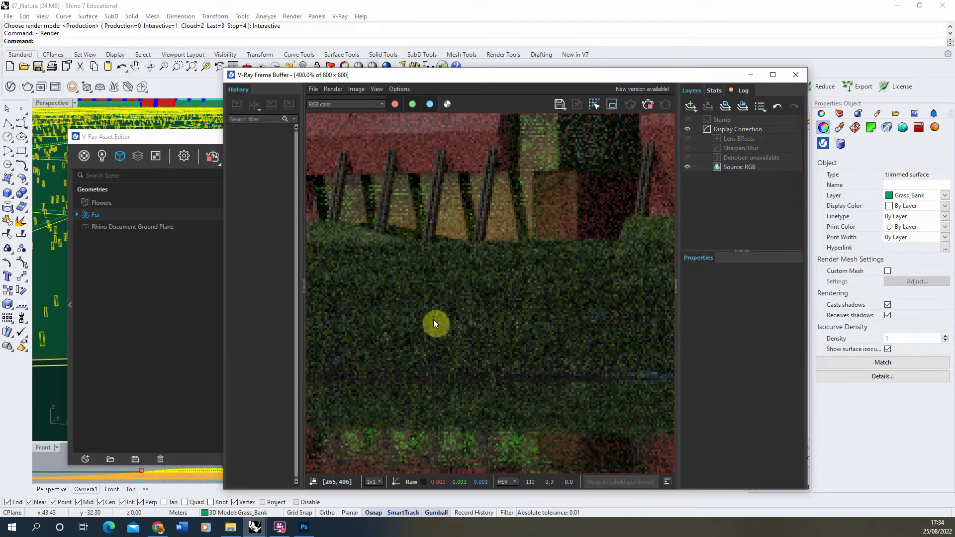
scroll(511, 320, "down", 2)
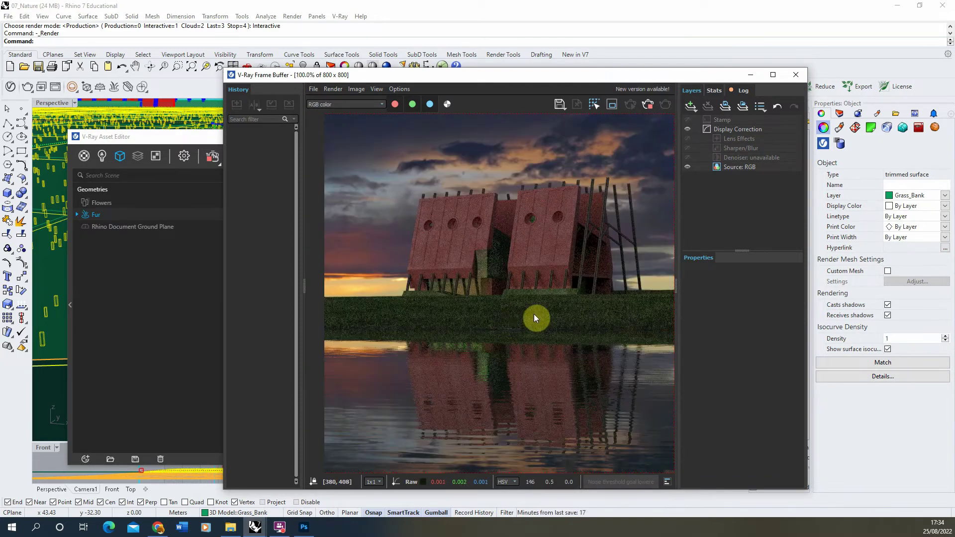
scroll(503, 323, "up", 1)
scroll(555, 316, "down", 1)
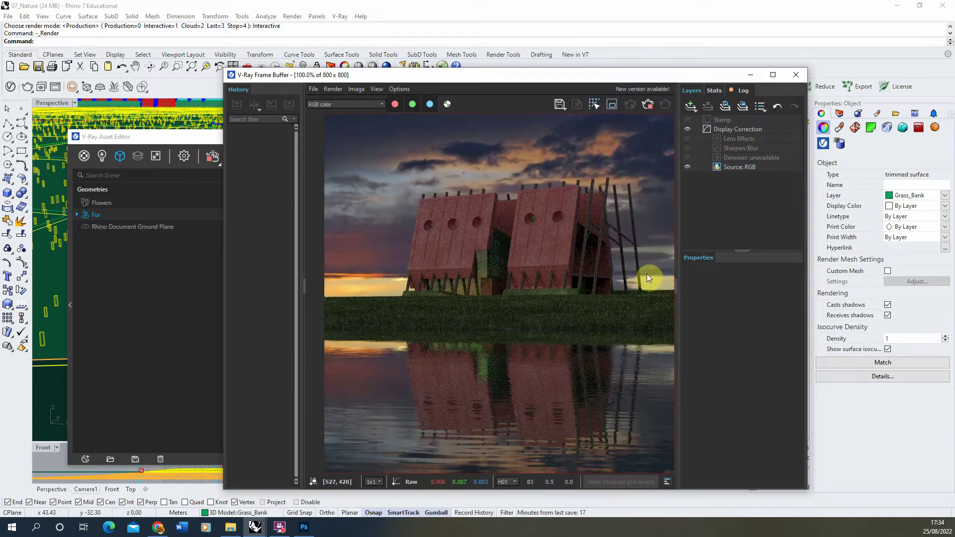
Set the density of the Flowers scatter to 10
left_click(141, 139)
left_click(101, 202)
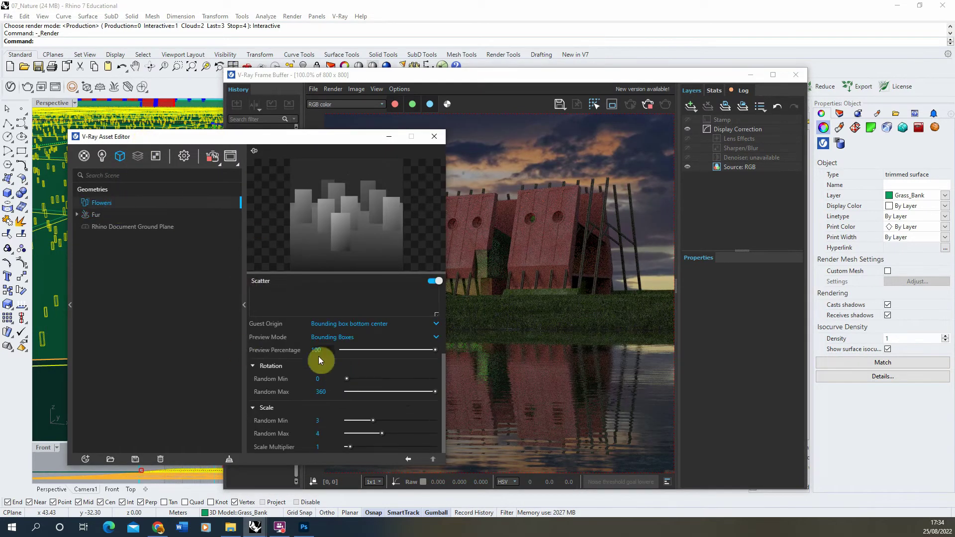
scroll(443, 363, "up", 3)
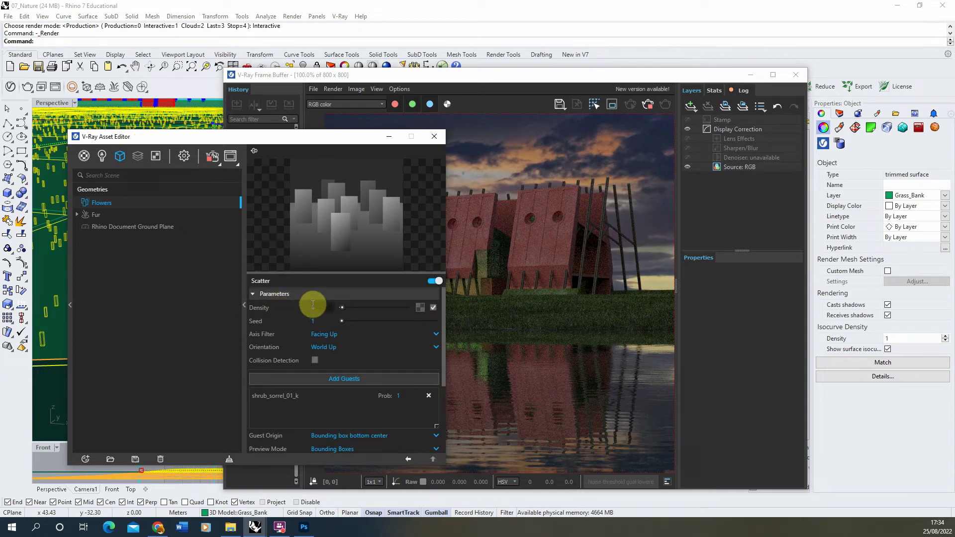
key("Return")
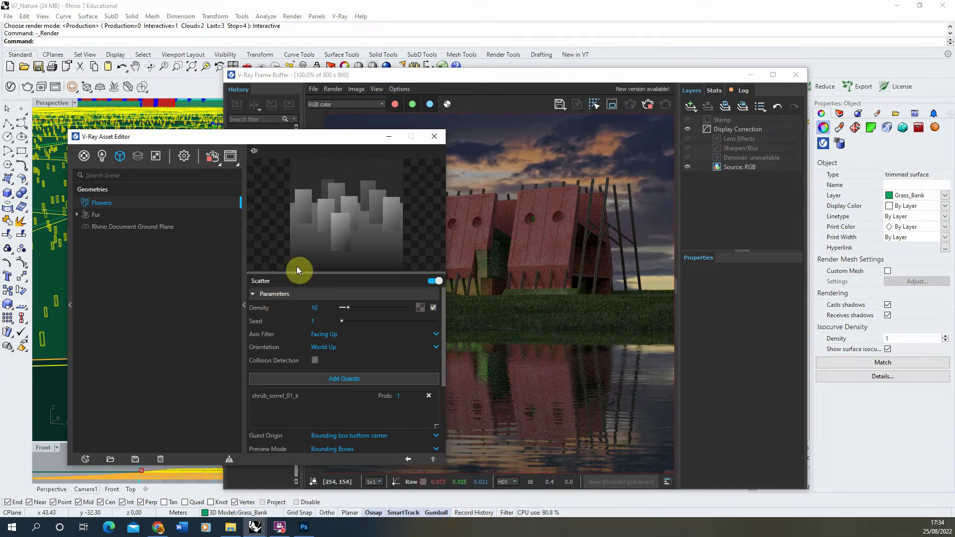
Check the scatter density on the grass bank in the Perspective viewport and in the updated render
left_click_drag(118, 141, 85, 138)
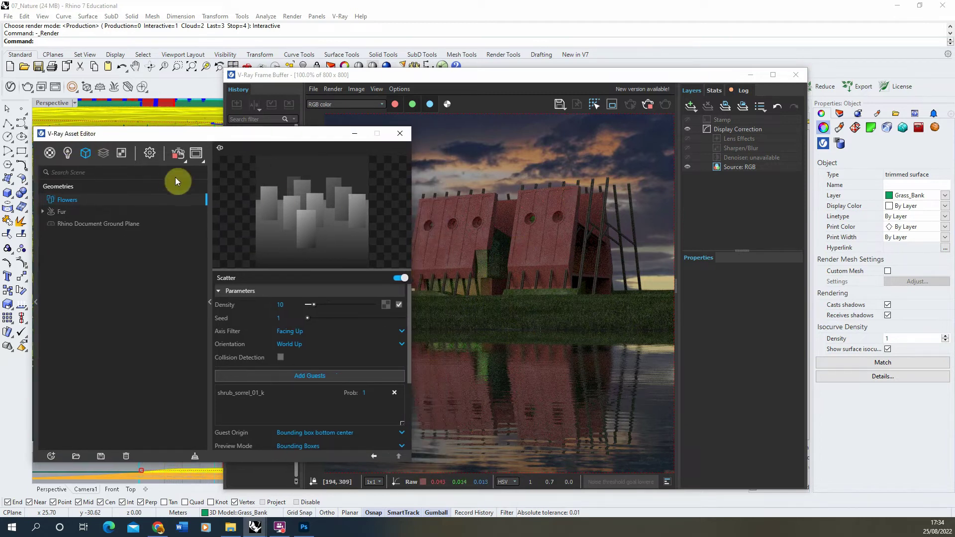
left_click_drag(165, 136, 90, 125)
left_click(143, 308)
scroll(463, 324, "up", 5)
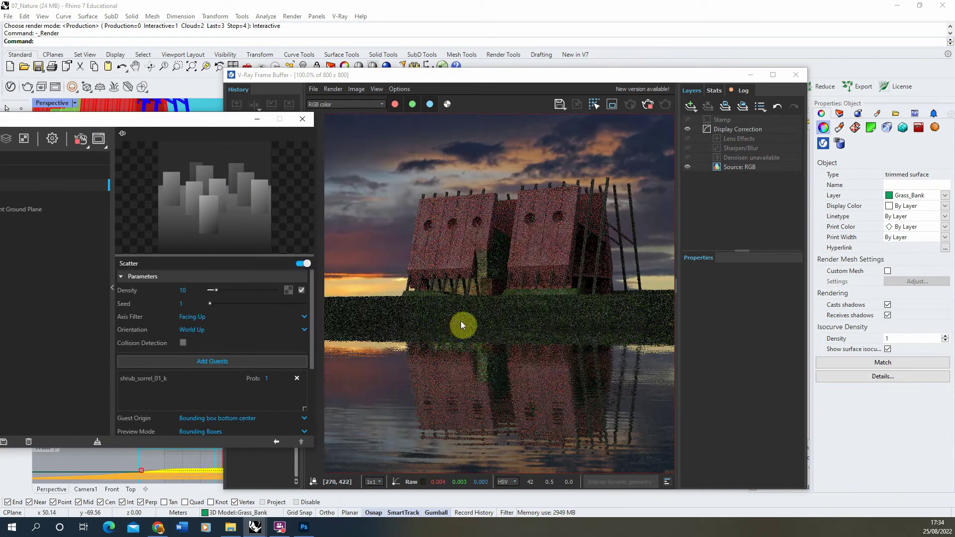
scroll(423, 321, "down", 2)
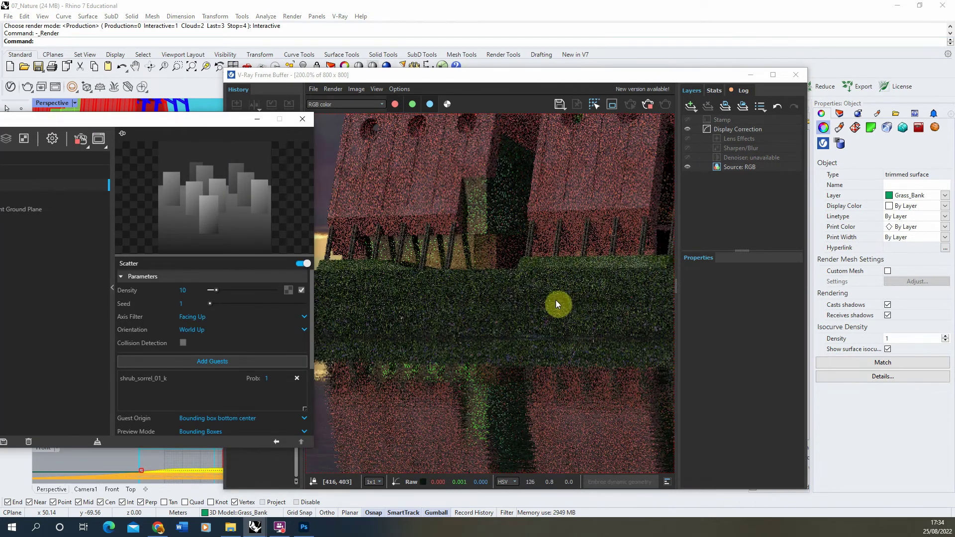
scroll(501, 309, "down", 2)
scroll(460, 309, "up", 2)
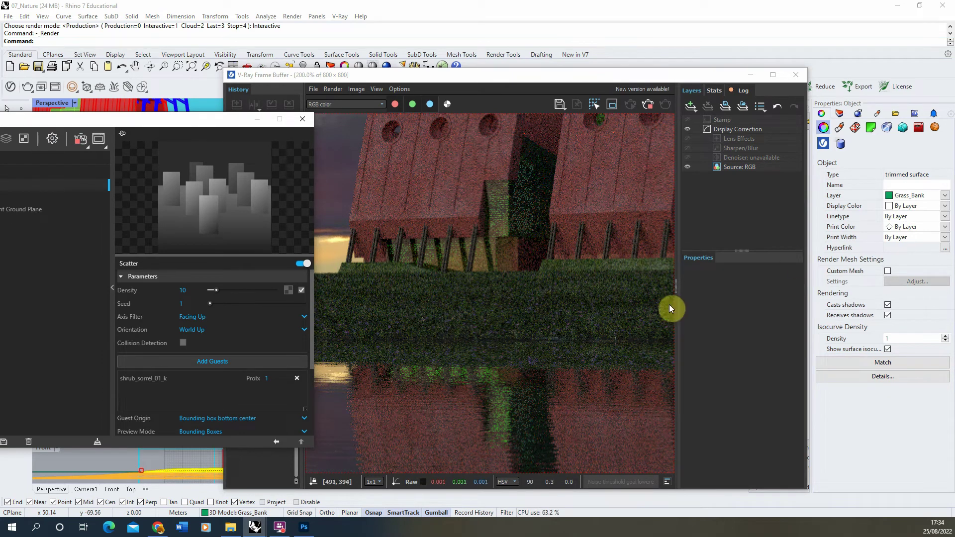
scroll(359, 303, "down", 2)
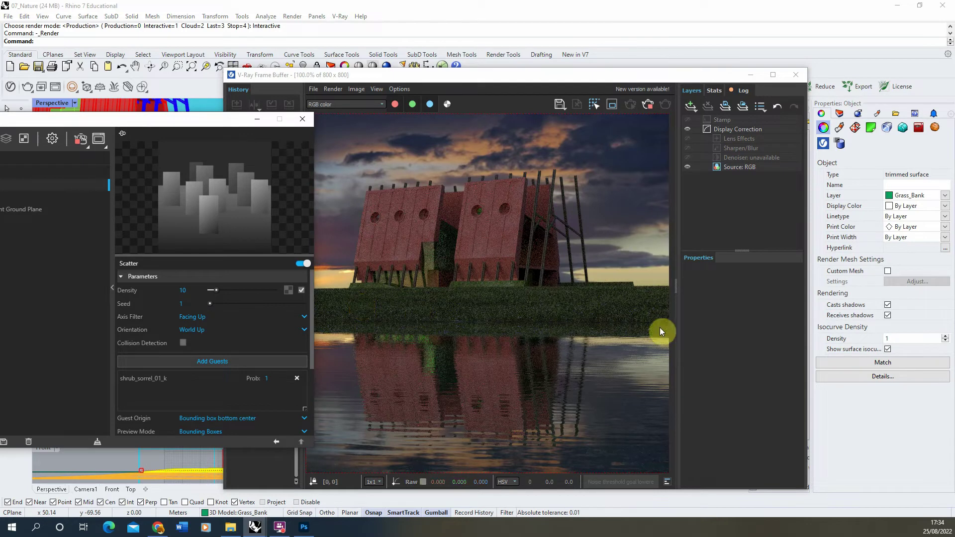
scroll(469, 304, "up", 2)
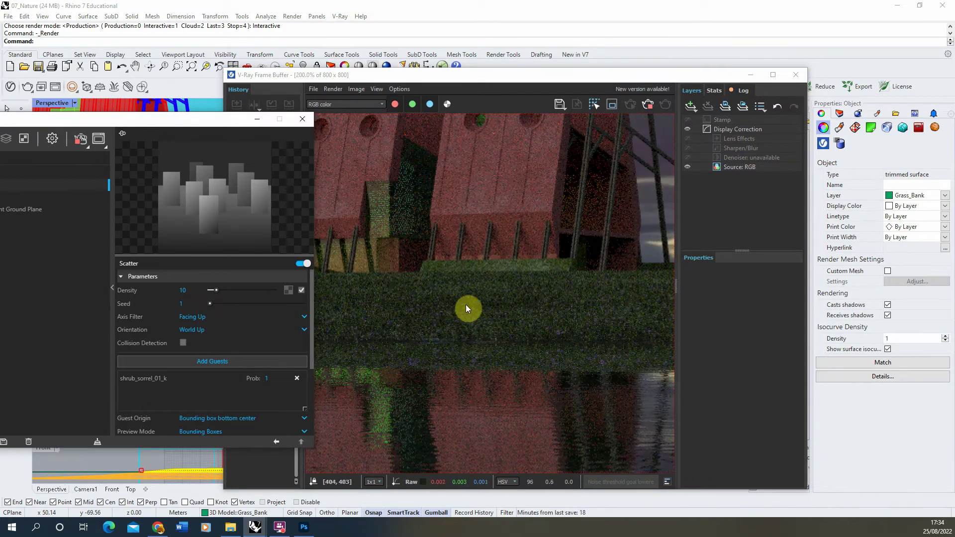
Stop the interactive render, minimize its frame buffer and return to the Perspective view with the scatter surface deselected
left_click_drag(155, 122, 587, 120)
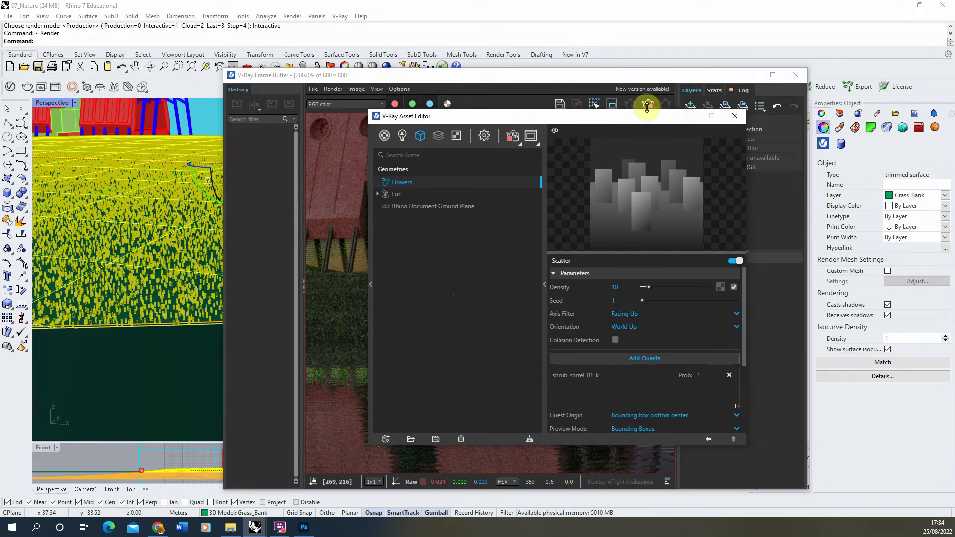
left_click(684, 117)
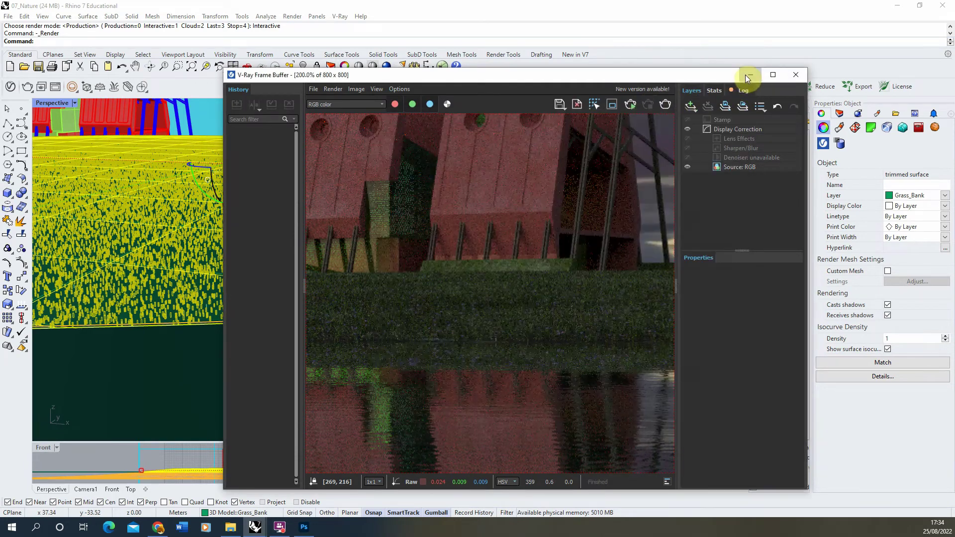
left_click(747, 75)
right_click_drag(249, 252, 327, 130)
left_click(327, 130)
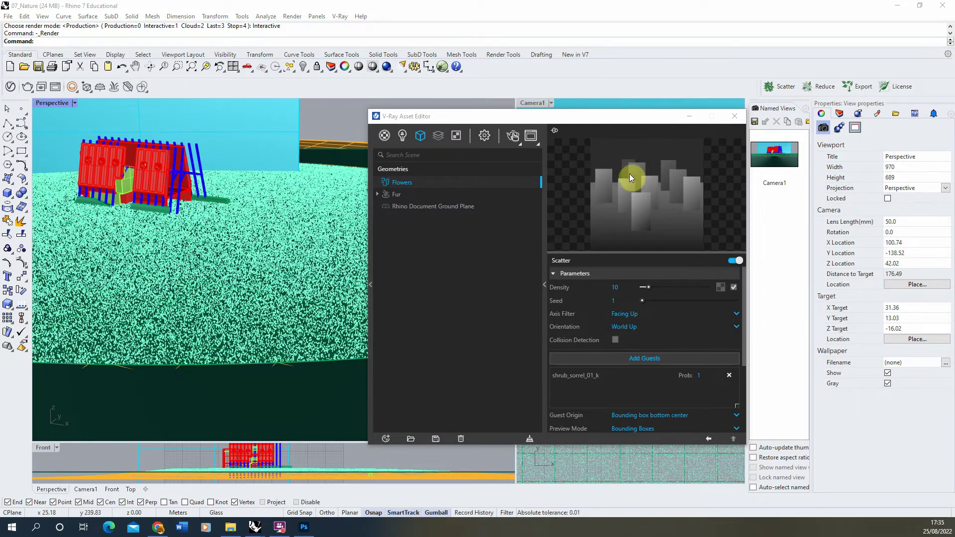
Assign a Noise B texture to the density of the Flowers scatter
left_click(722, 288)
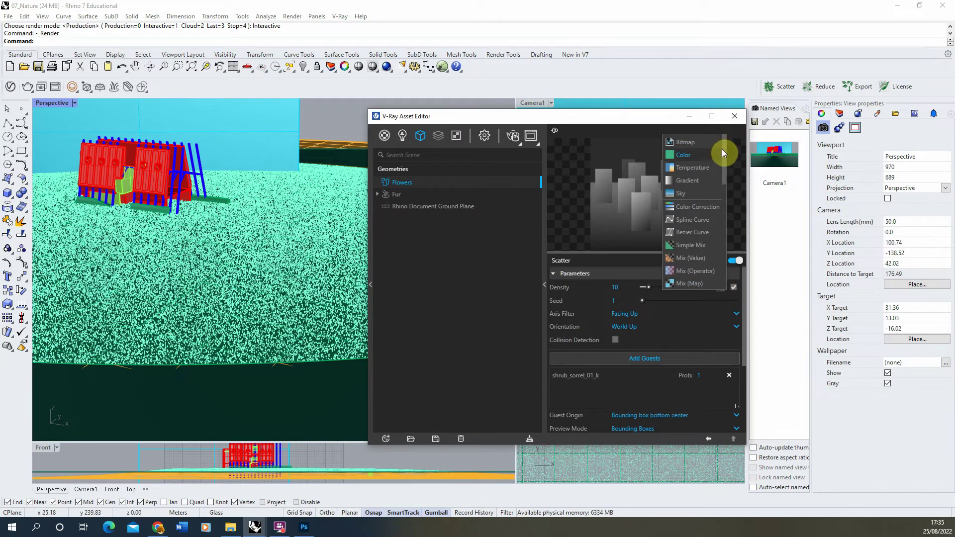
left_click_drag(724, 150, 729, 225)
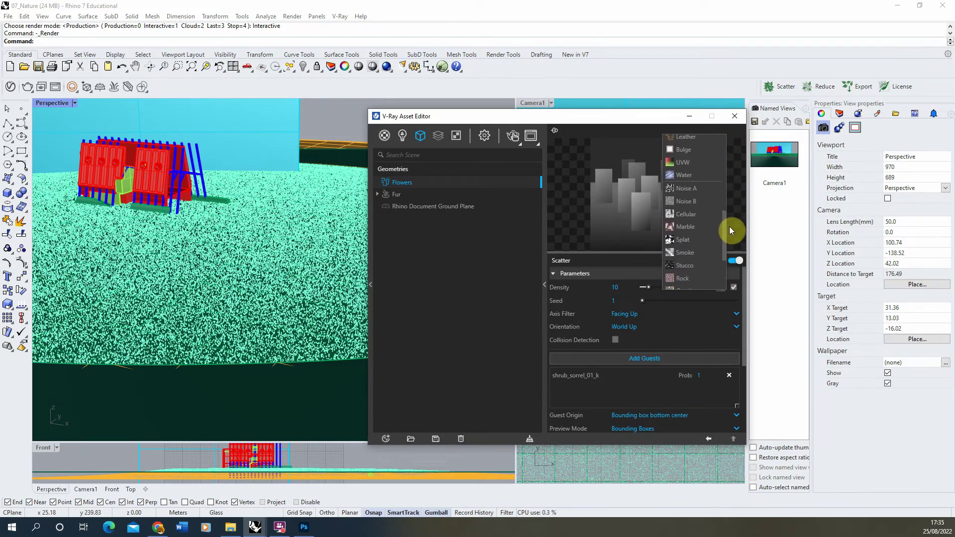
left_click(695, 204)
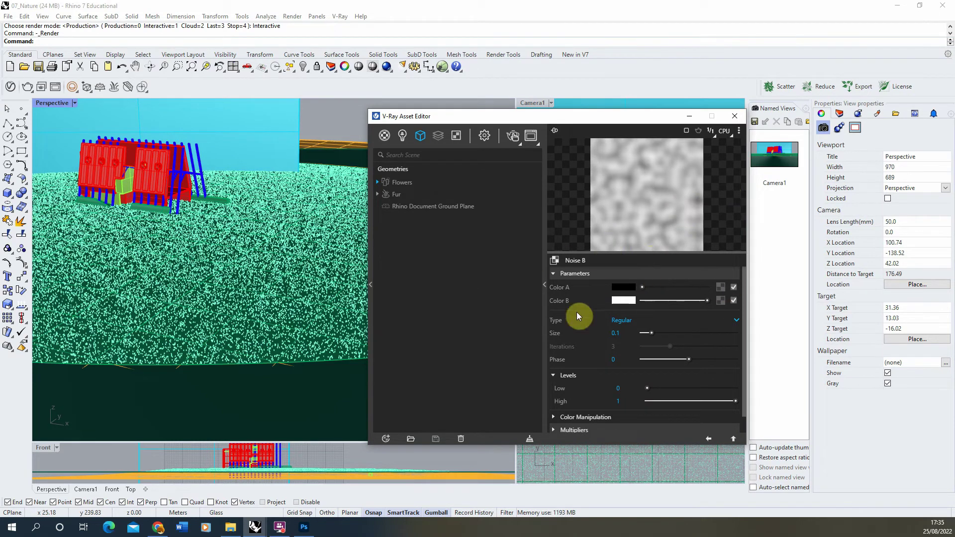
Set the Noise B texture's levels to 0.45 for Low and 0.55 for High
scroll(744, 309, "down", 2)
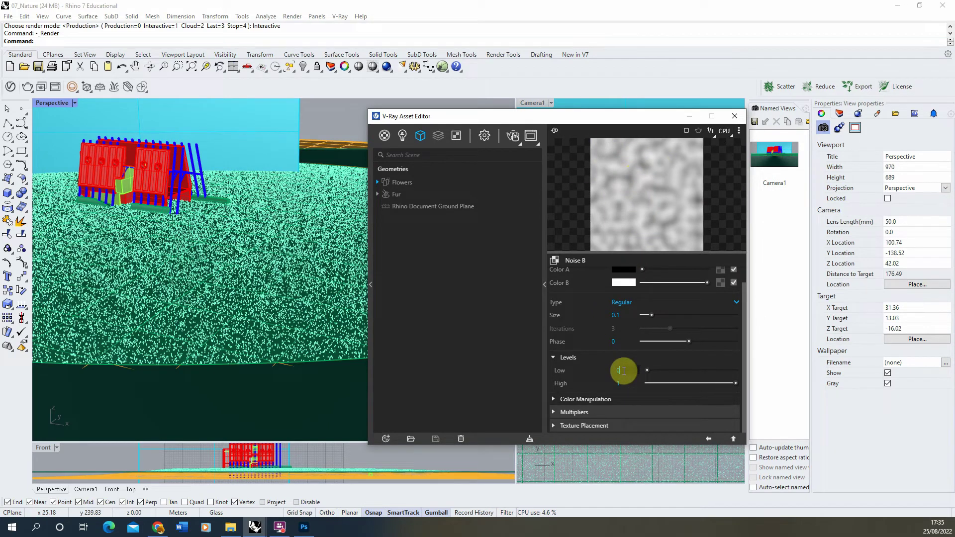
left_click(604, 366)
type("0.4")
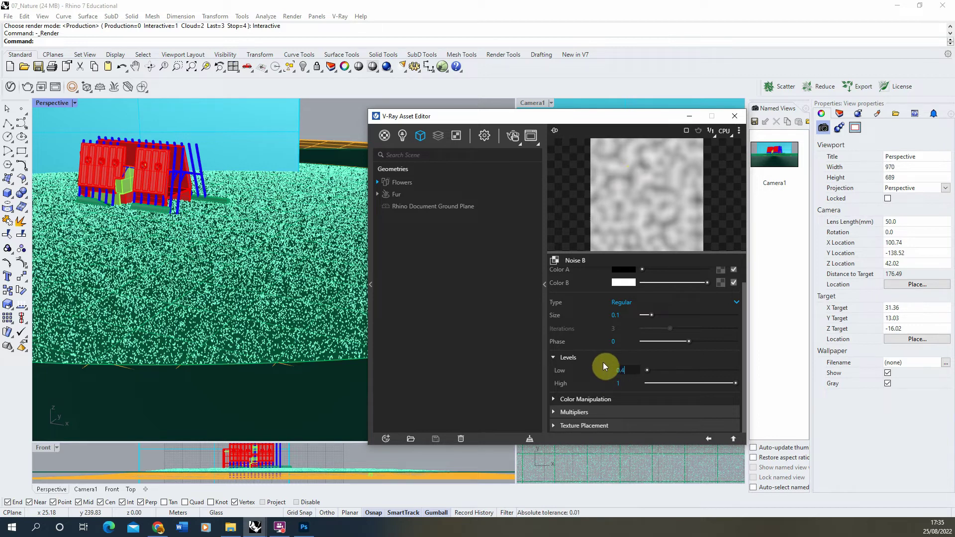
type("5")
left_click(622, 383)
type("0.55")
key("Return")
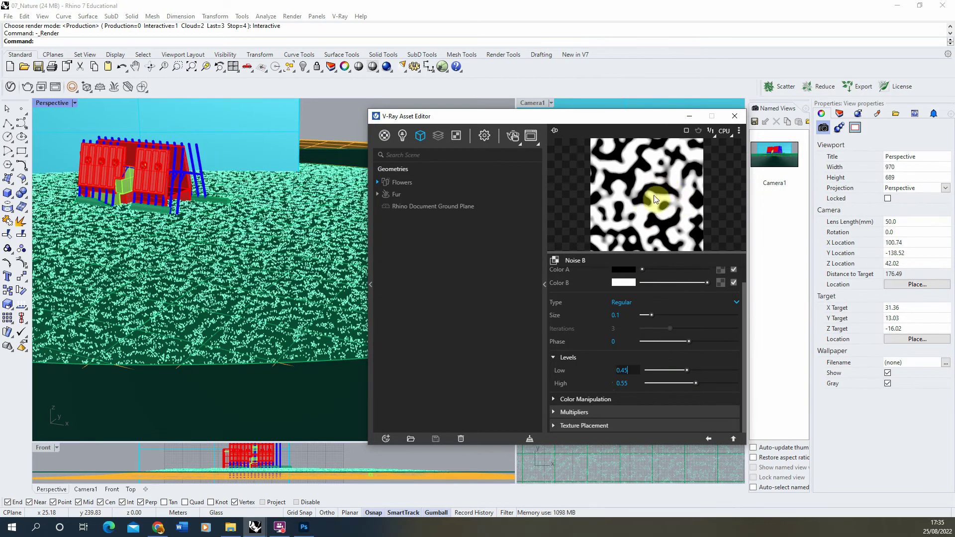
key("shift+Tab")
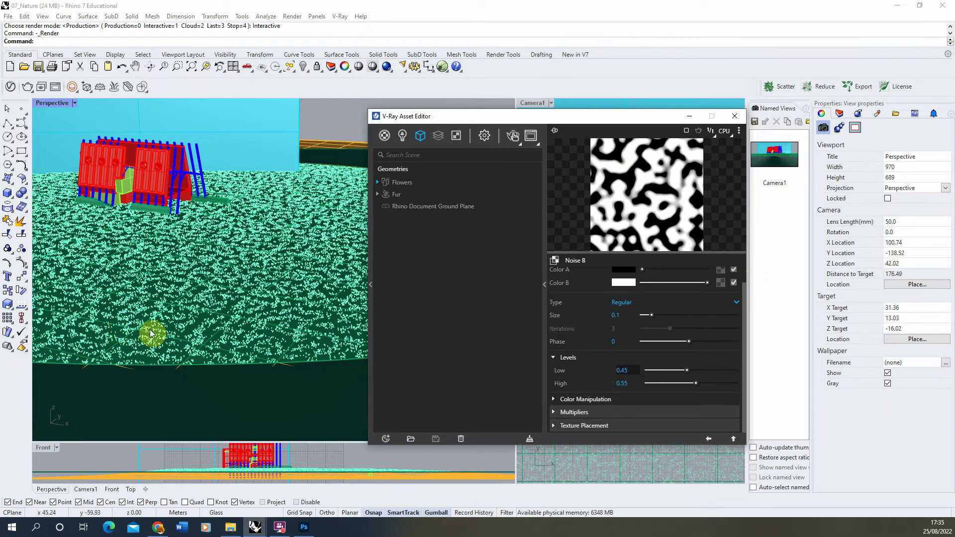
Set the Noise B size to 1 and check the flower patches in the Perspective view
scroll(164, 333, "up", 2)
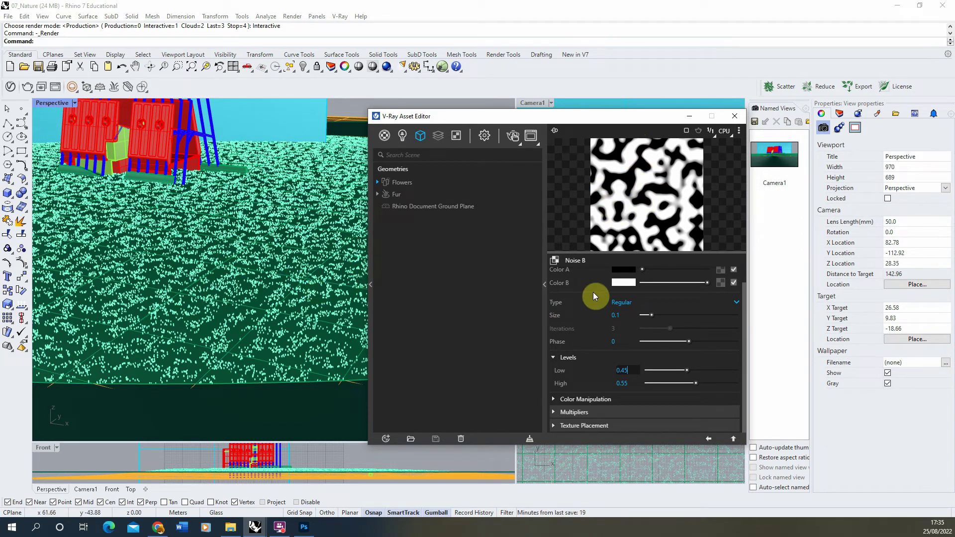
left_click(617, 315)
type("1")
key("Tab")
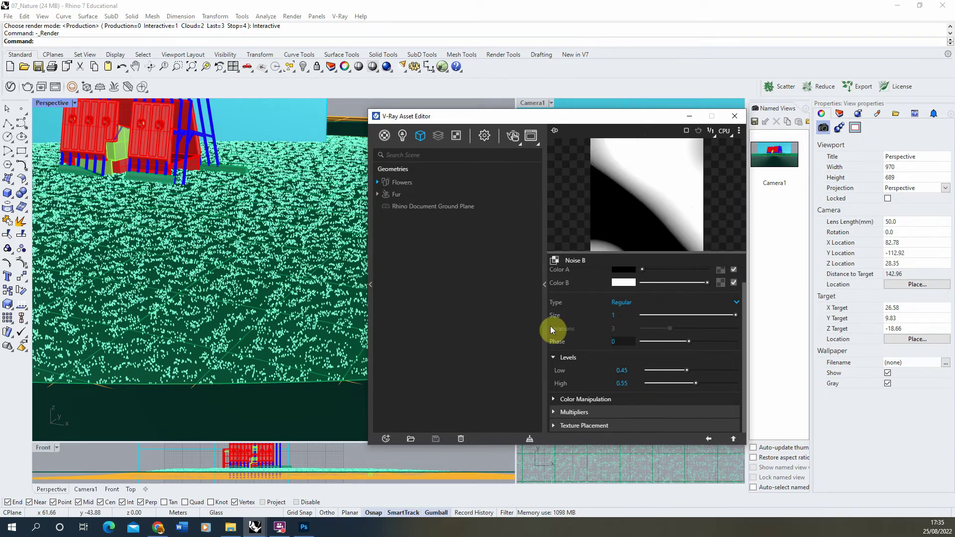
scroll(199, 289, "down", 2)
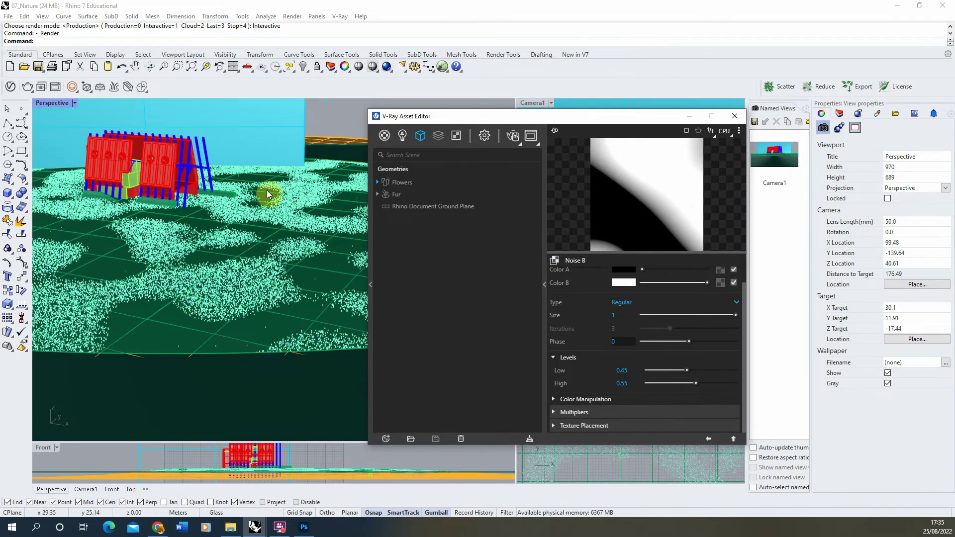
Check the flower patches in the Camera1 view and try a Noise B size of 0.5
left_click_drag(475, 116, 186, 98)
double_click(535, 105)
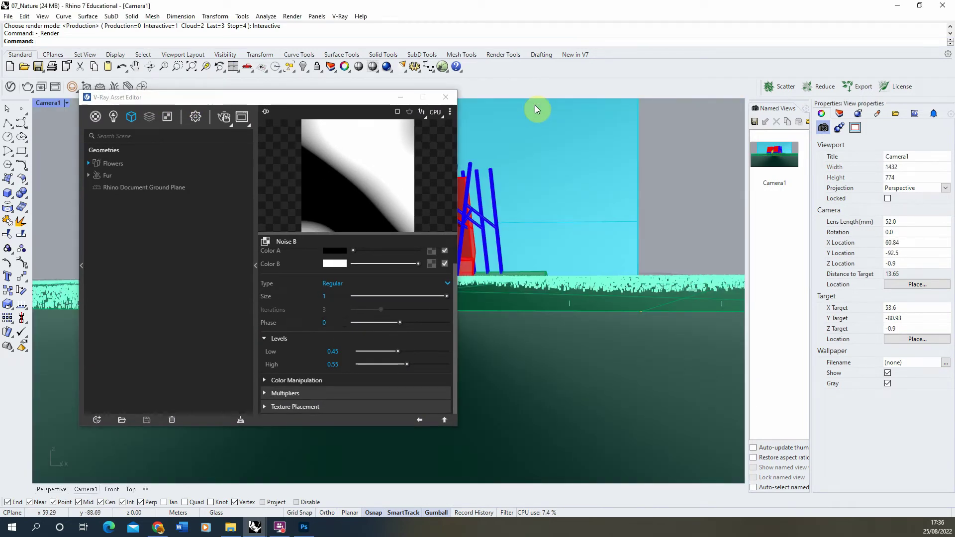
double_click(49, 106)
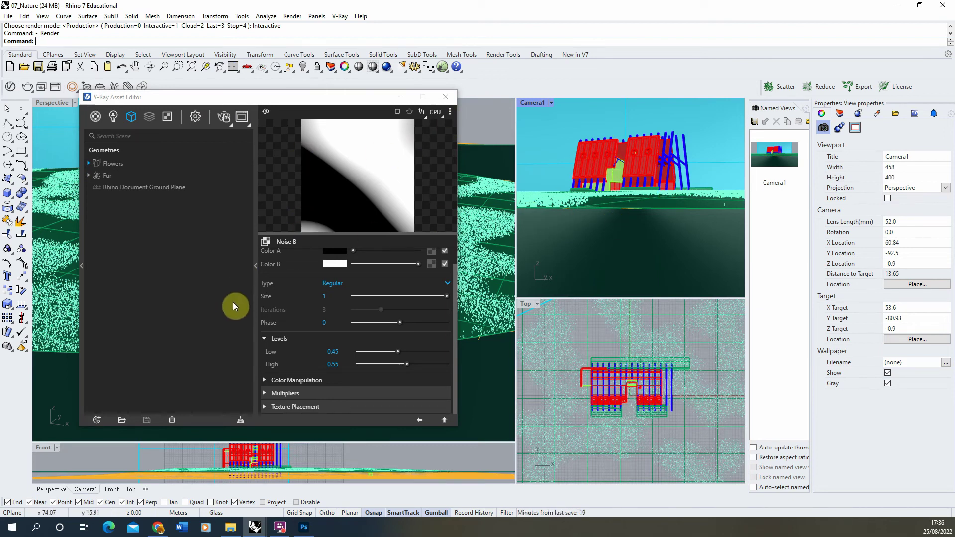
left_click(338, 296)
type("0.5")
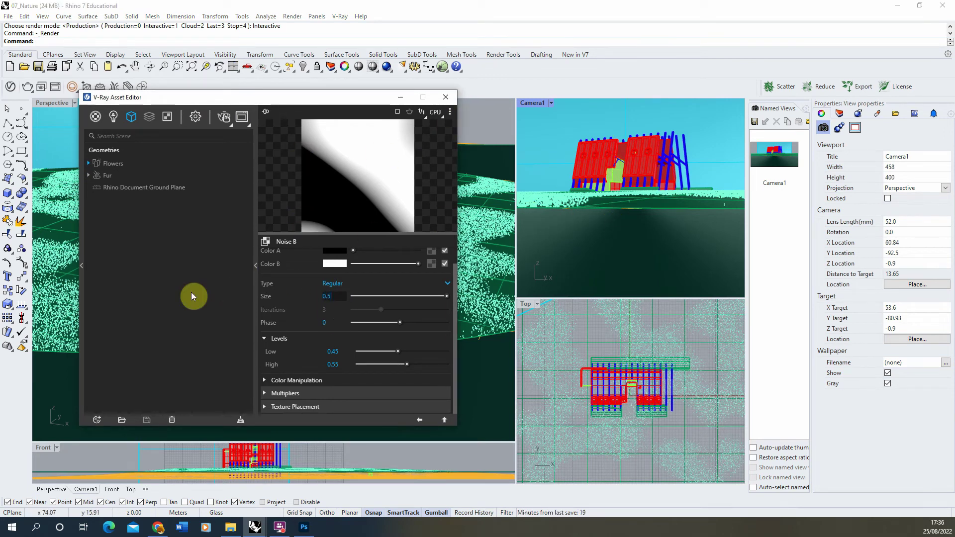
key("Return")
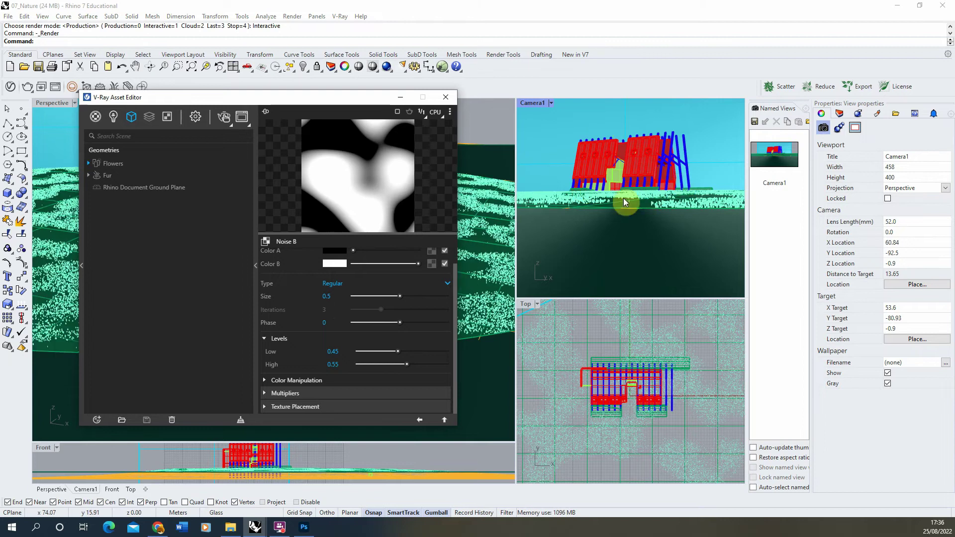
Set the Noise B size to 0.4 and shift its phase to 3.22
left_click(325, 296)
left_click_drag(330, 300, 329, 304)
type("4")
key("Return")
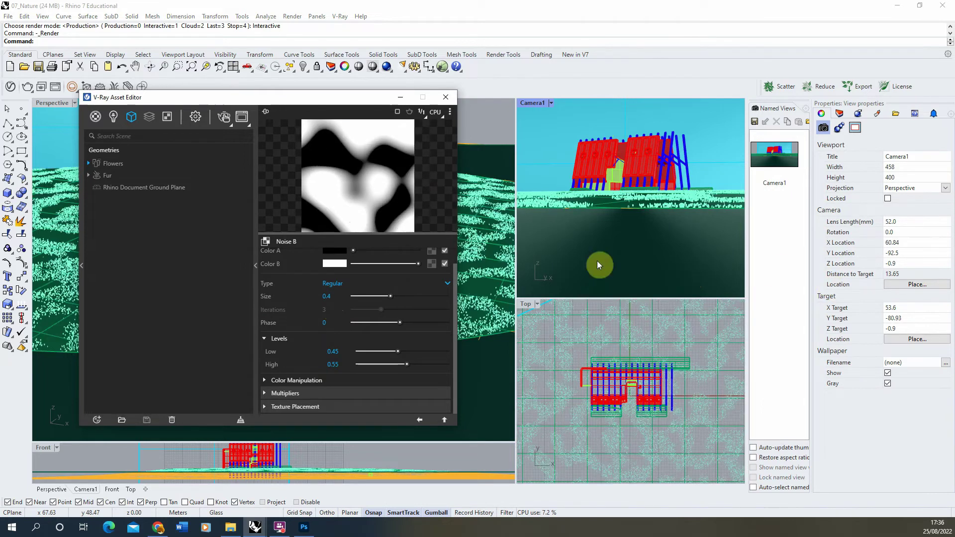
left_click(407, 323)
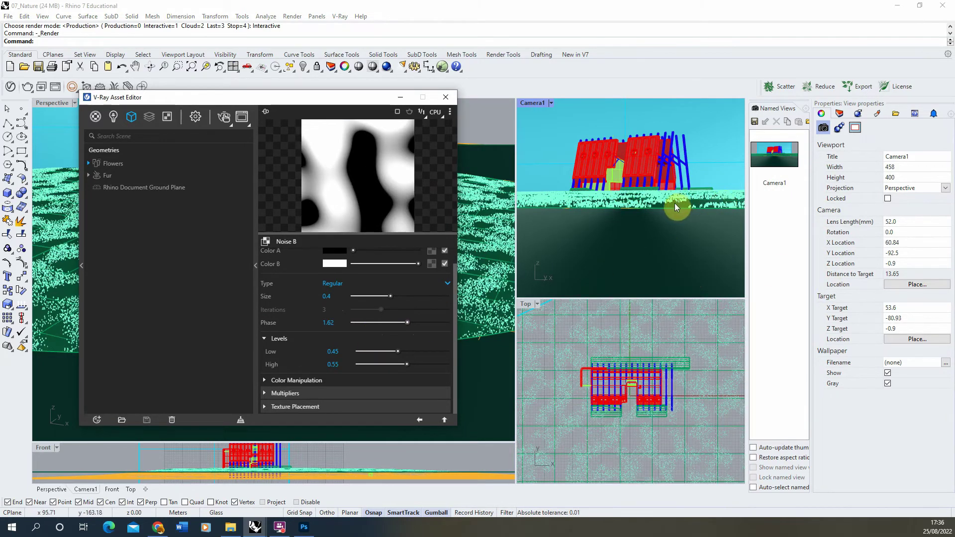
left_click(414, 323)
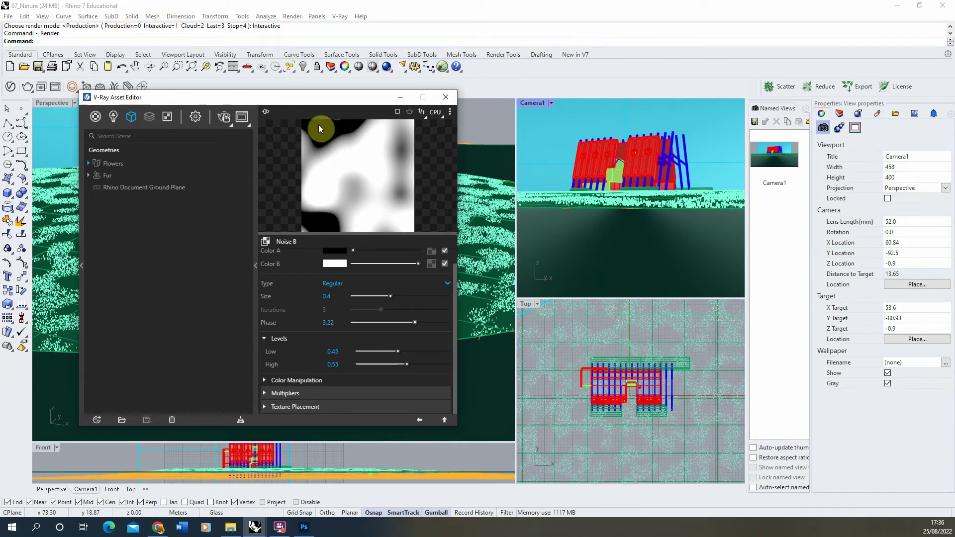
Bring up the V-Ray Frame Buffer and start an interactive render of the scene
left_click(242, 121)
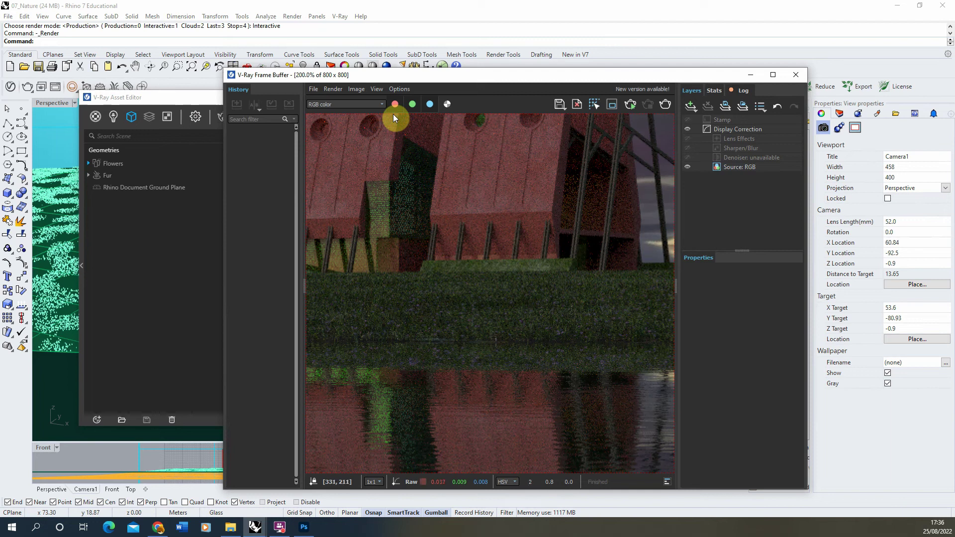
left_click(632, 107)
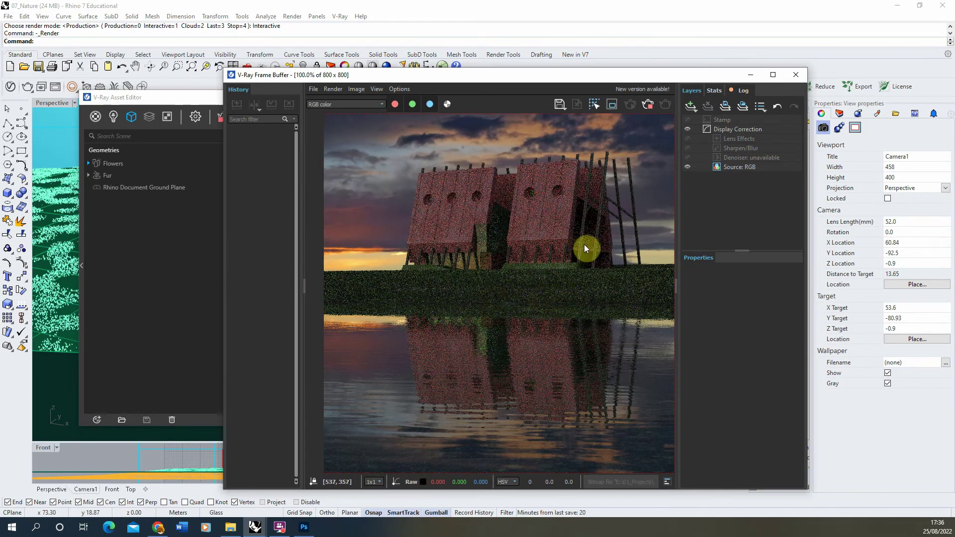
Set the Flowers scatter's random scale to a minimum of 4 and a maximum of 5
left_click_drag(197, 97, 123, 85)
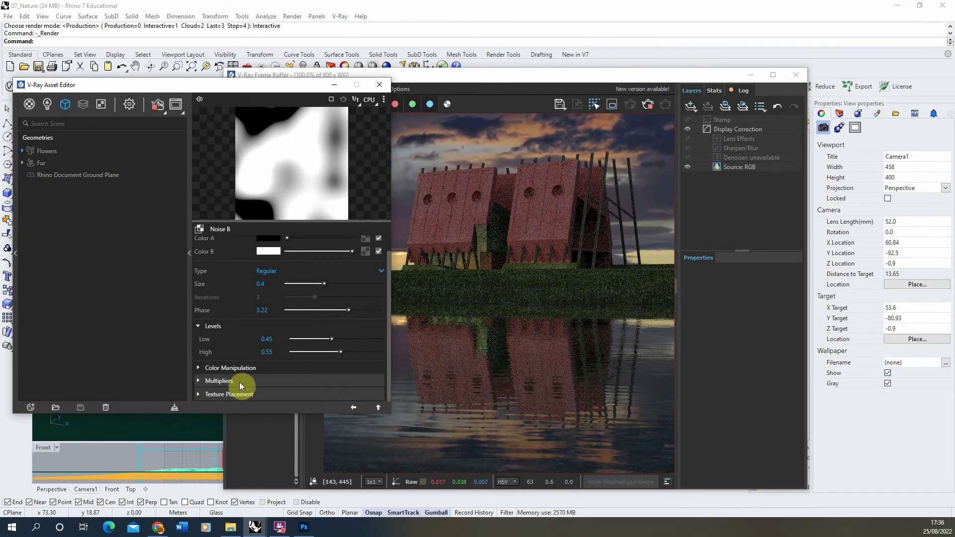
left_click(94, 153)
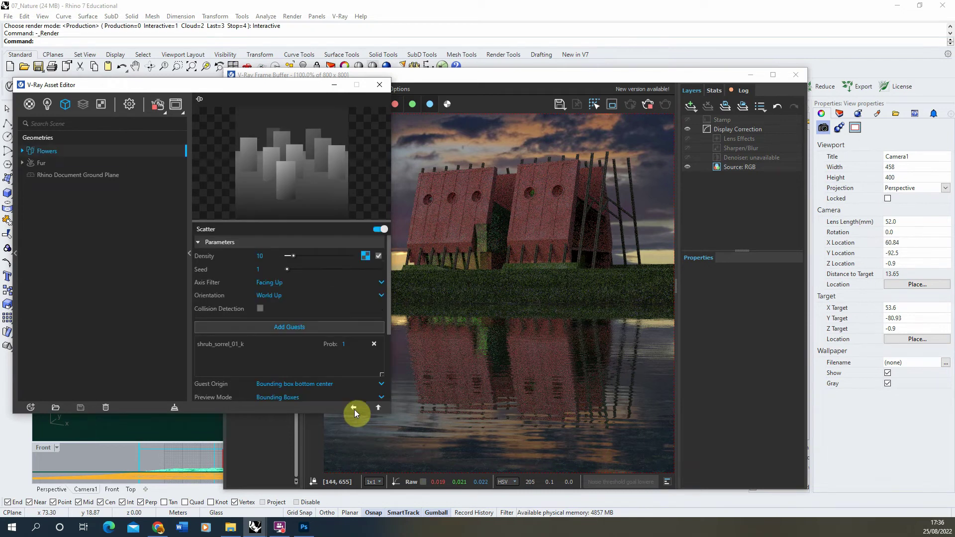
left_click_drag(389, 294, 390, 356)
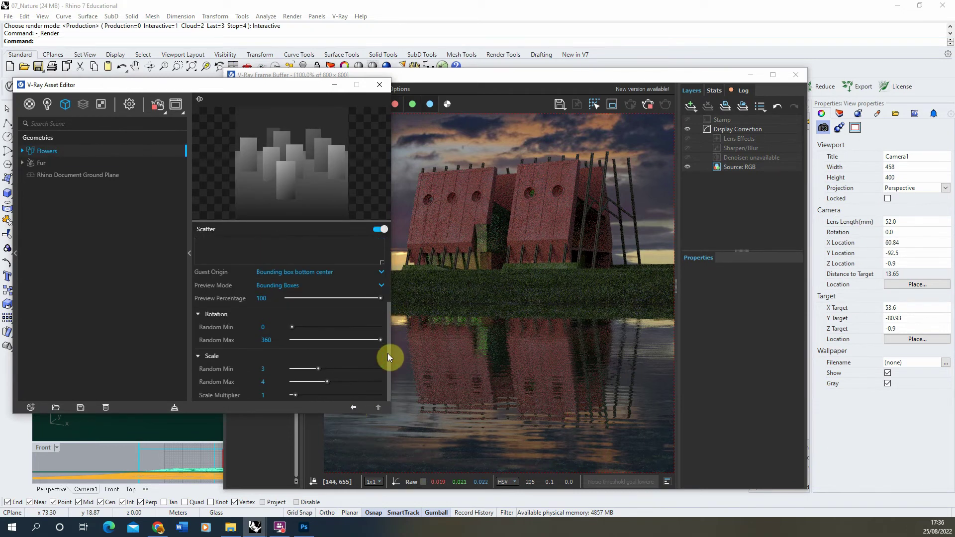
left_click(262, 370)
type("4")
key("Tab")
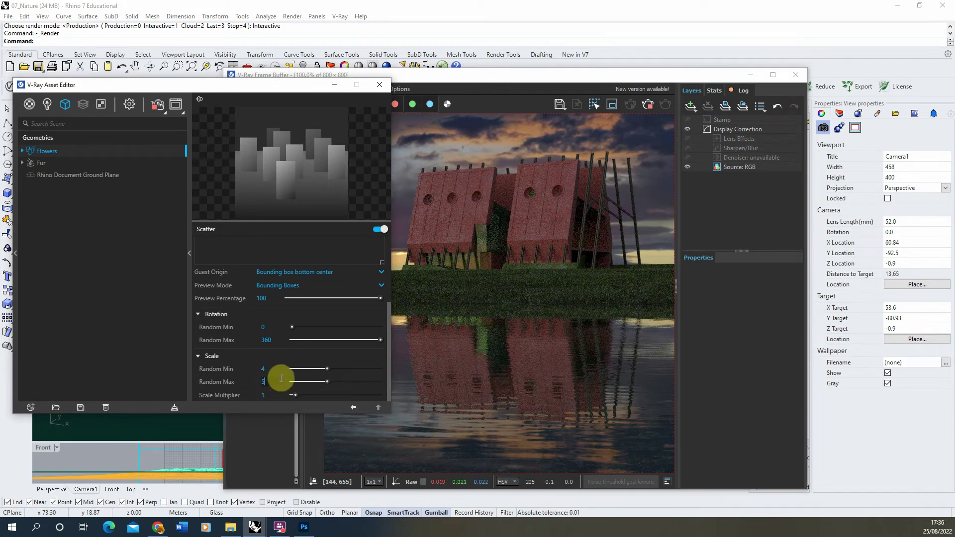
type("5")
key("Return")
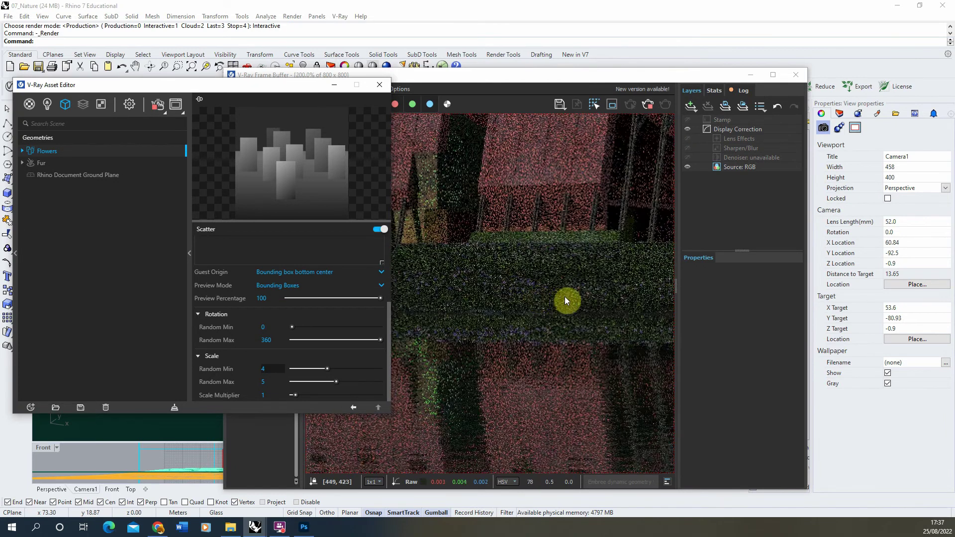
Set the density of the Flowers scatter to 20
scroll(290, 291, "up", 3)
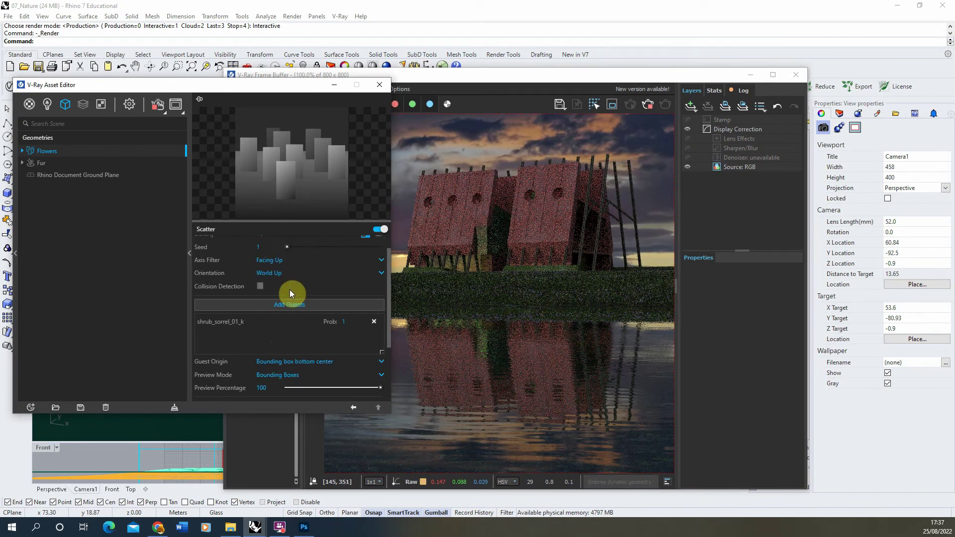
double_click(262, 256)
type("20")
key("Return")
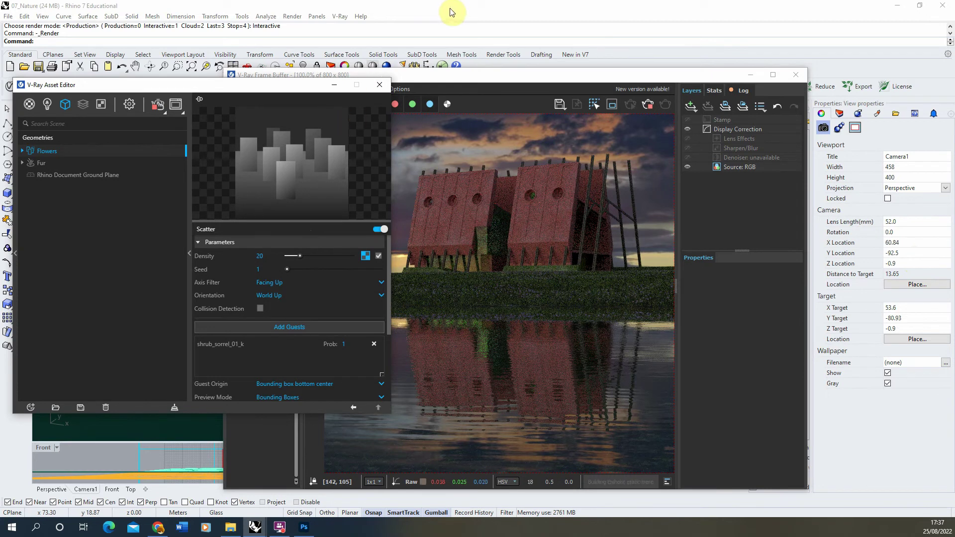
Inspect the flowers on the grass bank in the updated render and stop the interactive rendering
scroll(495, 296, "up", 1)
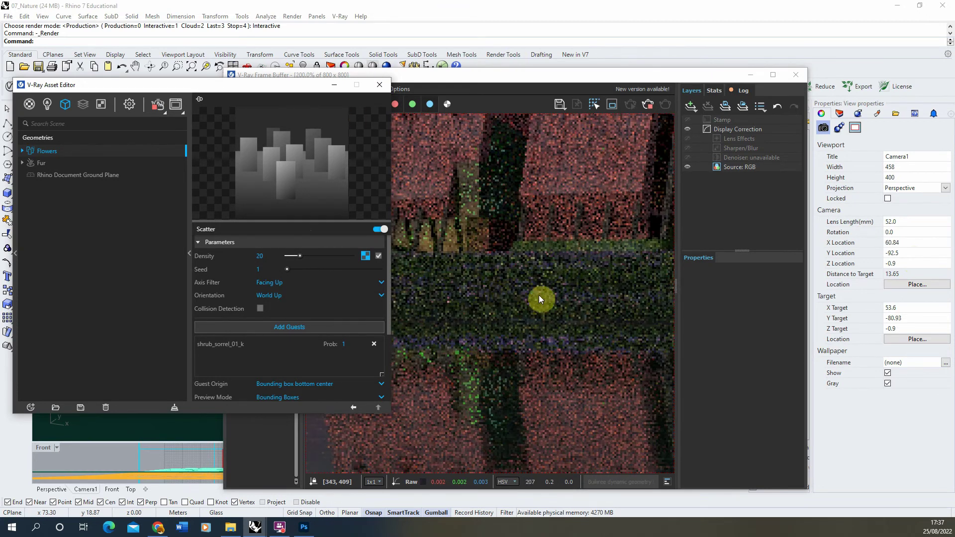
scroll(566, 301, "up", 1)
scroll(597, 314, "down", 2)
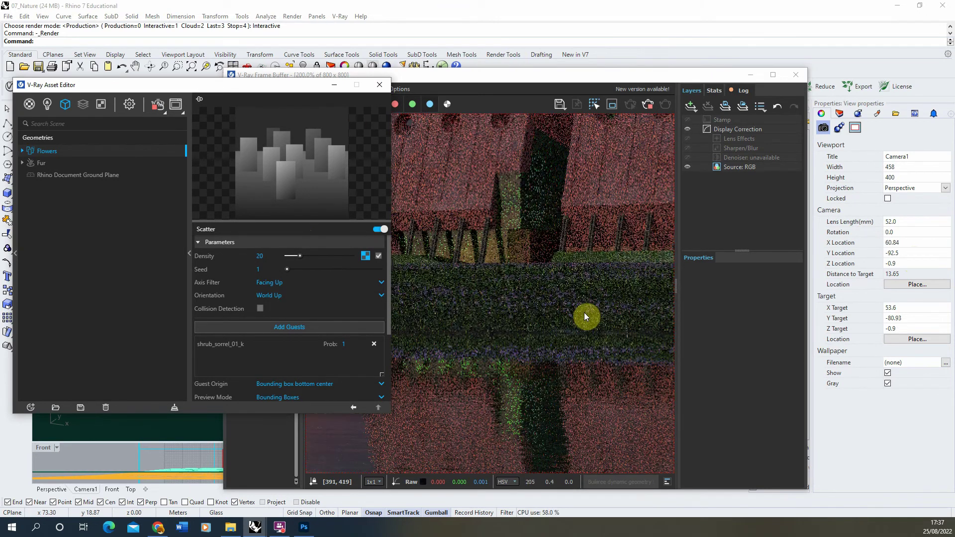
left_click_drag(279, 86, 204, 83)
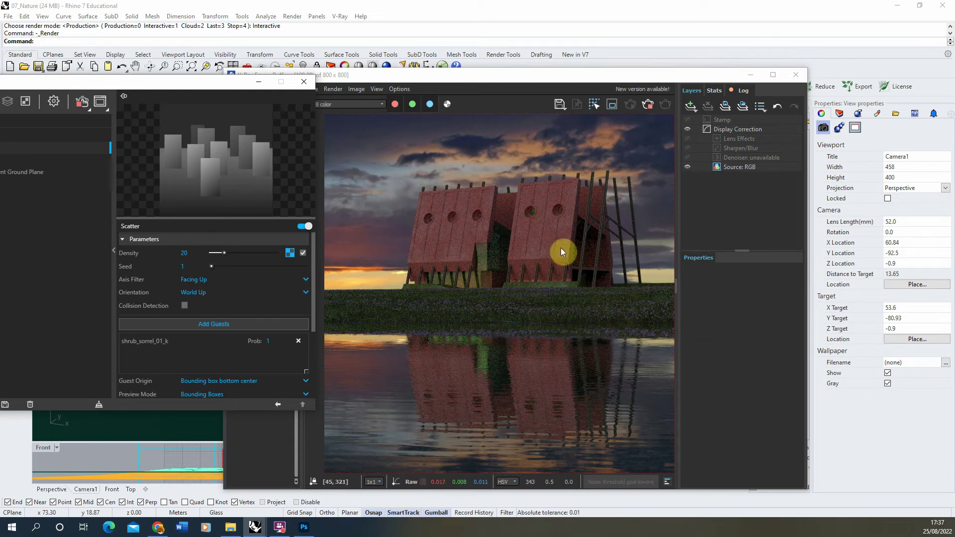
left_click_drag(182, 85, 294, 77)
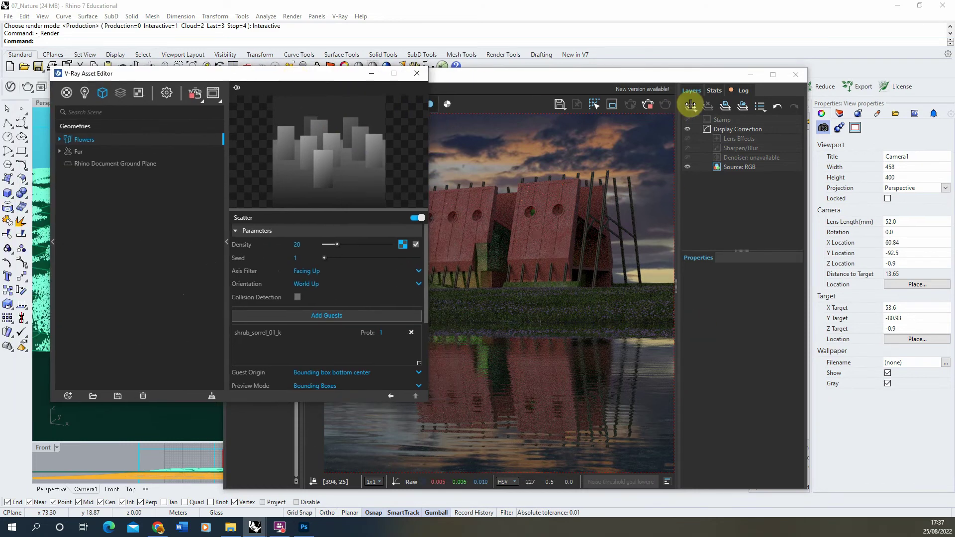
left_click(650, 107)
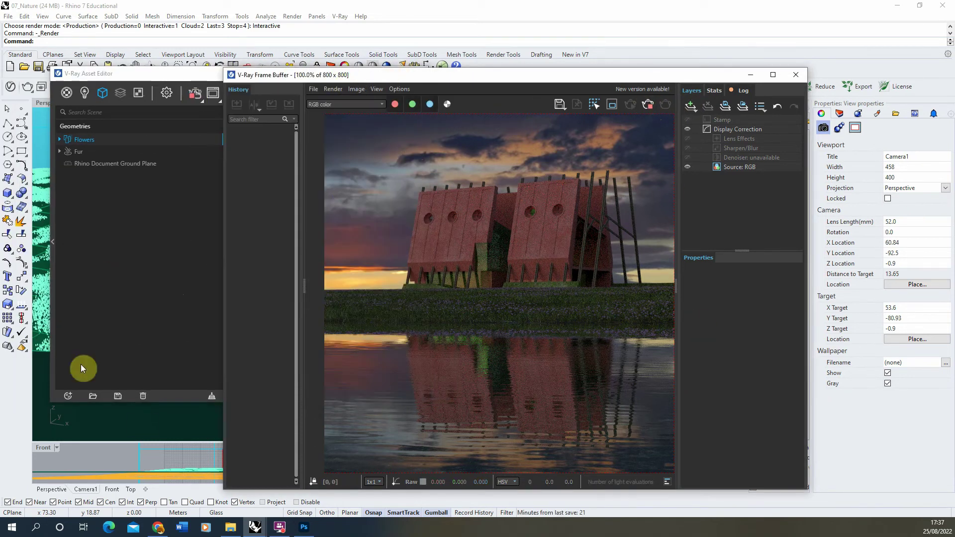
Open the shrub_sorrel_01_diff_1k texture from the textures folder in Photoshop
left_click(231, 527)
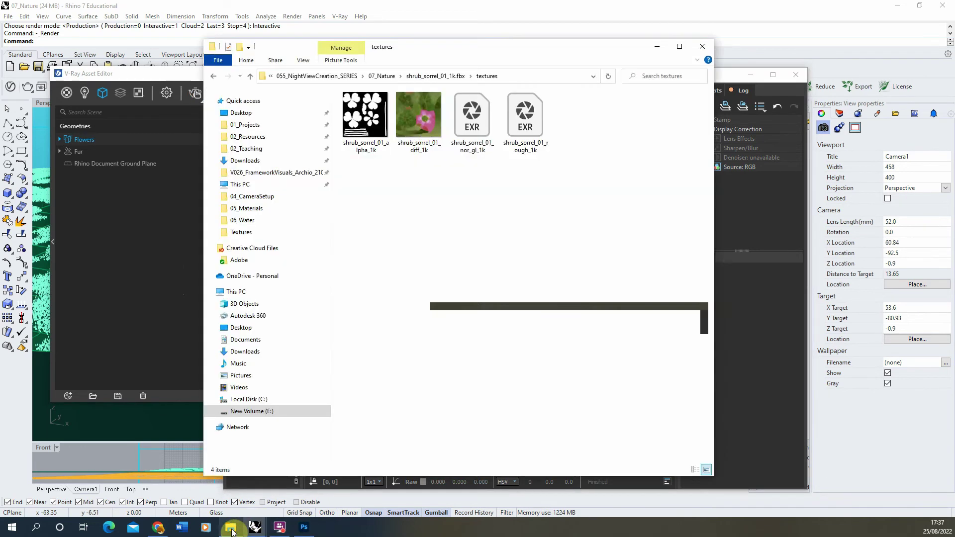
left_click(404, 140)
left_click(313, 531)
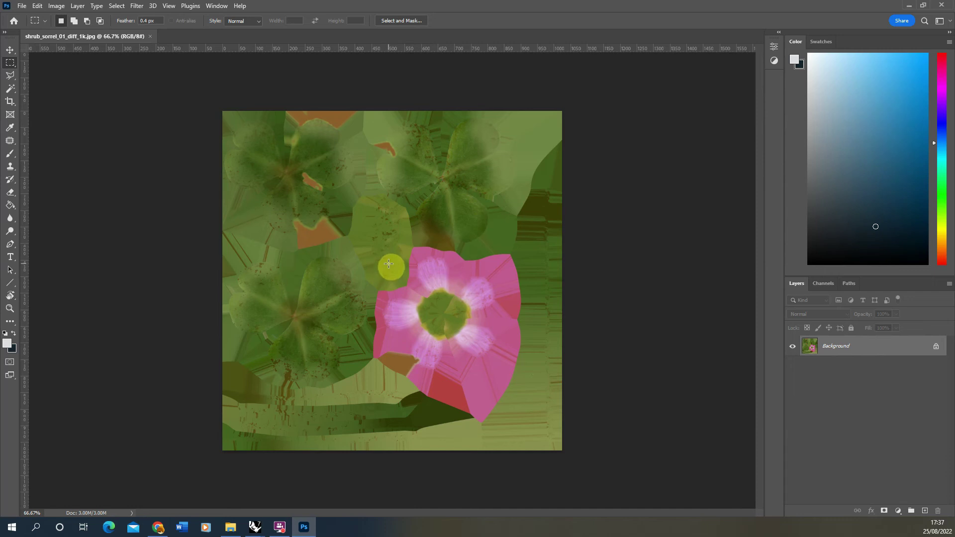
Select the pink petals of the flower in the texture with the Magic Wand tool
left_click(10, 89)
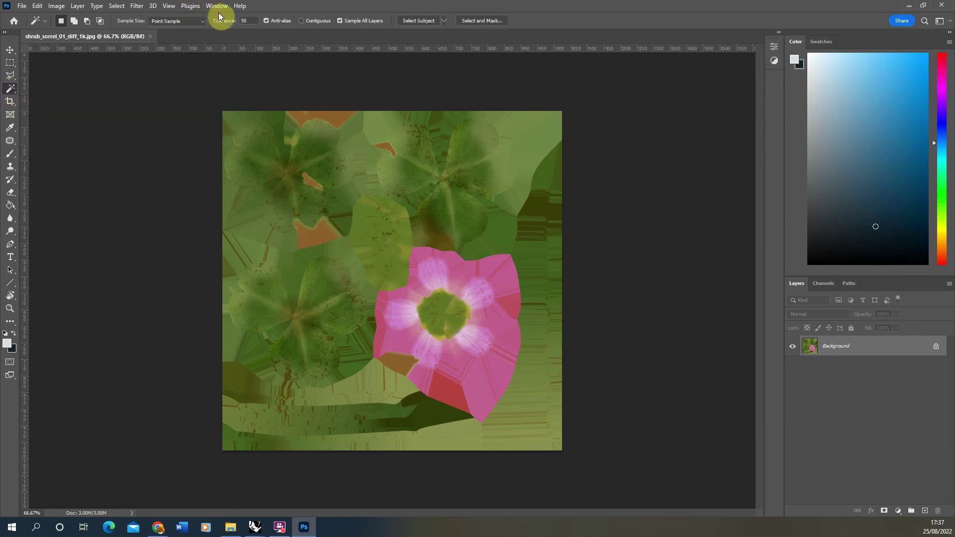
left_click(500, 311)
left_click(477, 300, "shift")
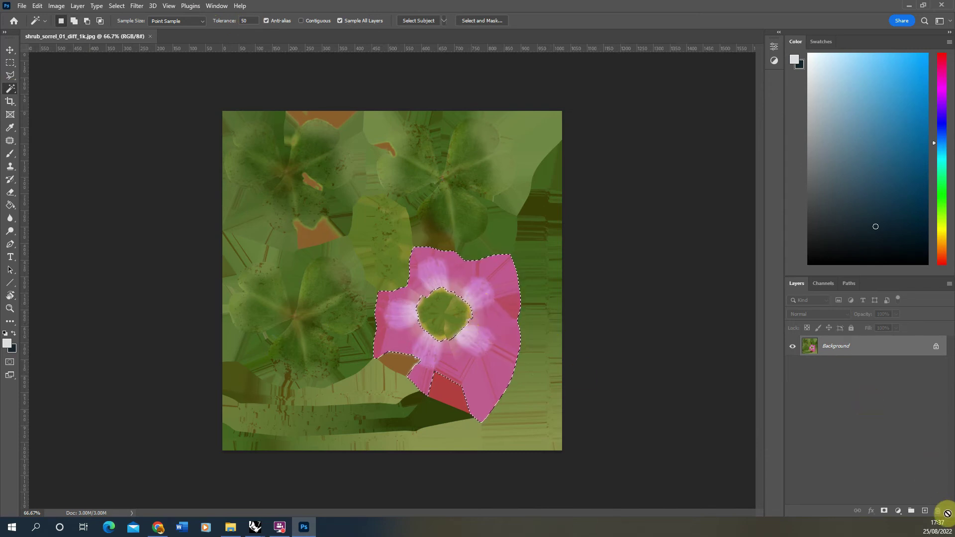
Add a Hue/Saturation adjustment layer to the selected petals with hue +26, saturation -68 and lightness +53
left_click(898, 510)
left_click(903, 418)
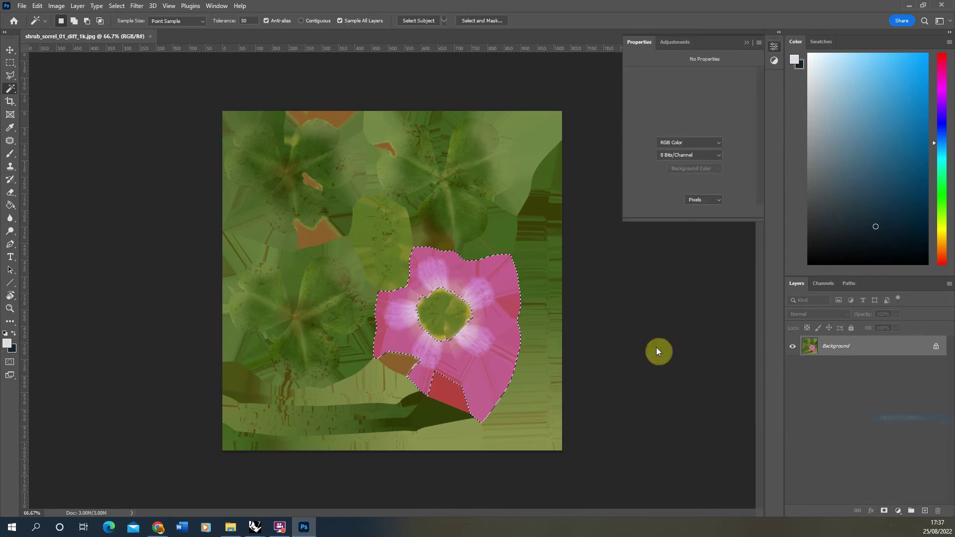
left_click_drag(689, 133, 558, 142)
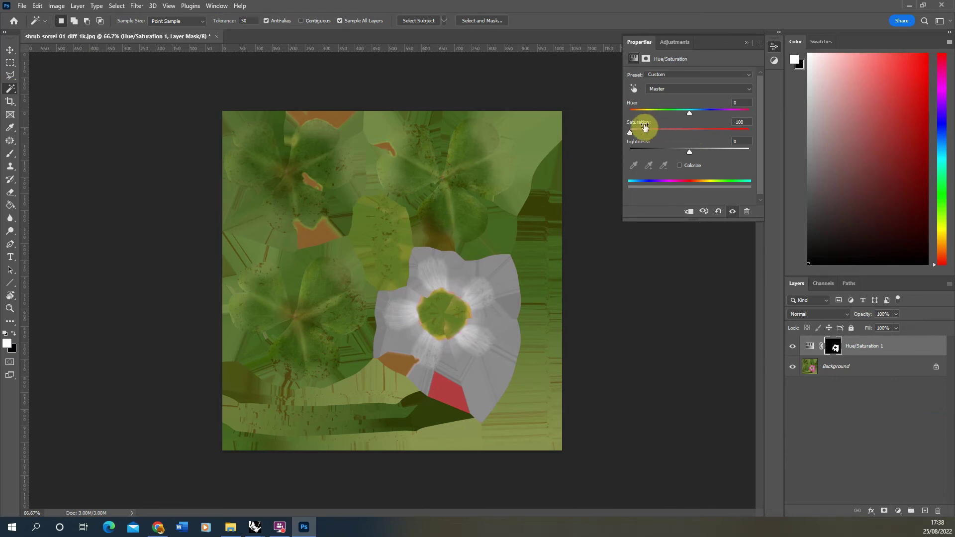
mouse_move(689, 152)
left_mouse_down()
mouse_move(716, 152)
mouse_move(703, 156)
left_mouse_up()
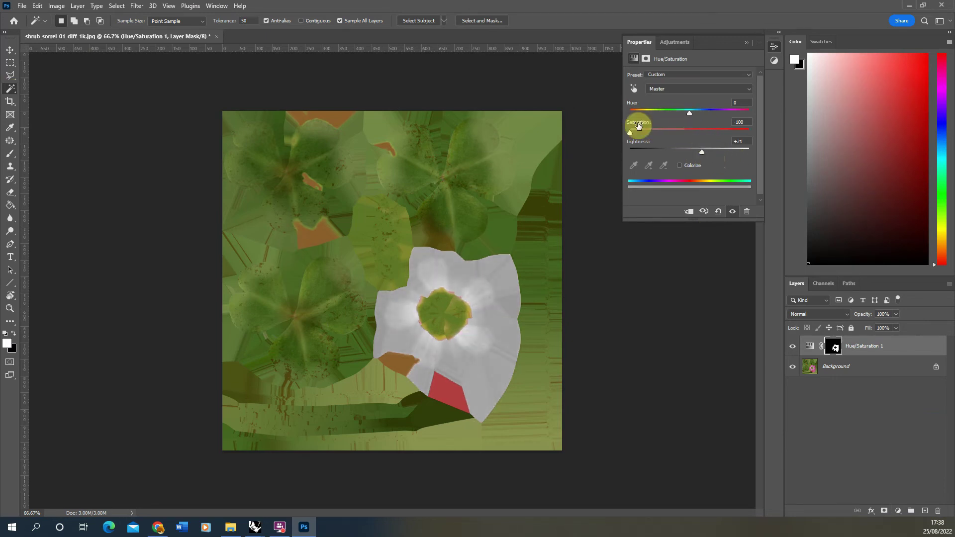
left_click_drag(631, 134, 642, 134)
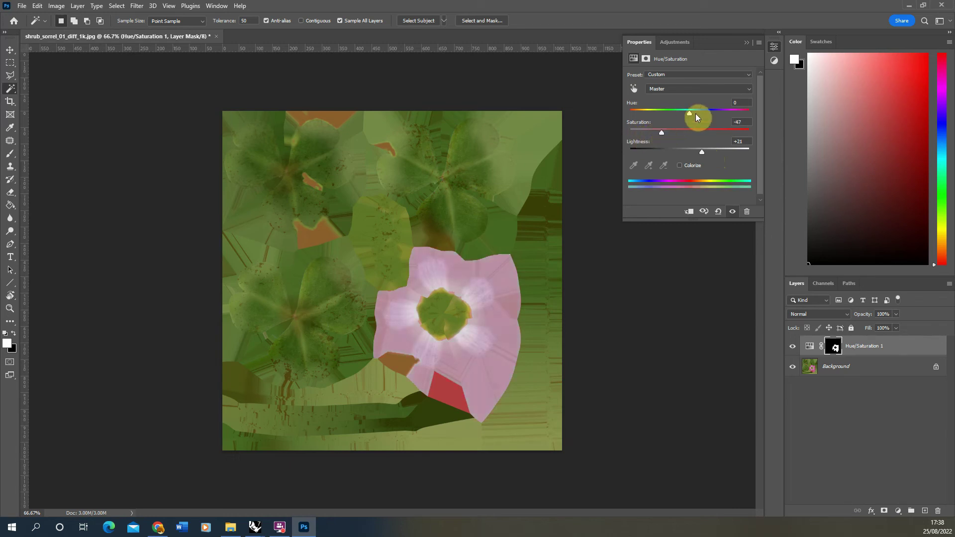
left_click_drag(687, 112, 712, 120)
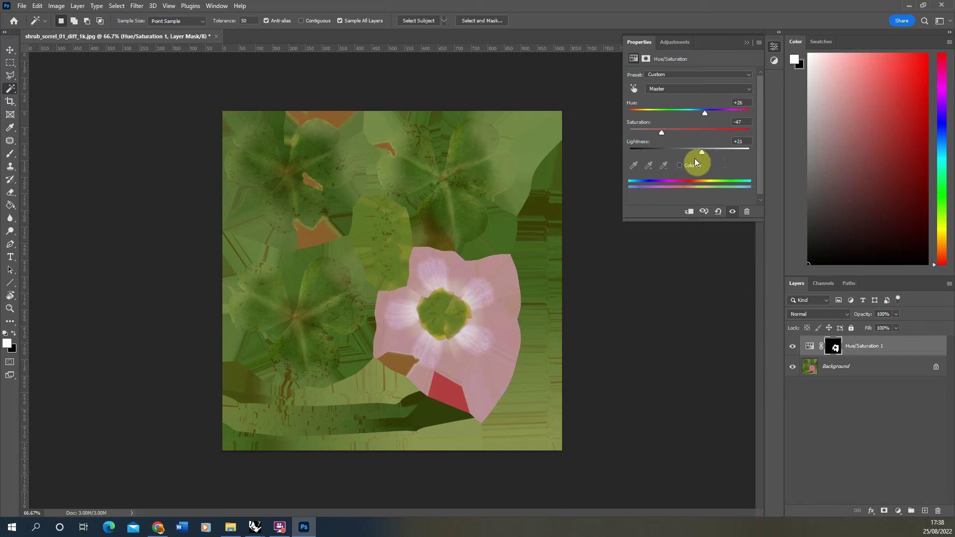
left_click_drag(707, 149, 704, 150)
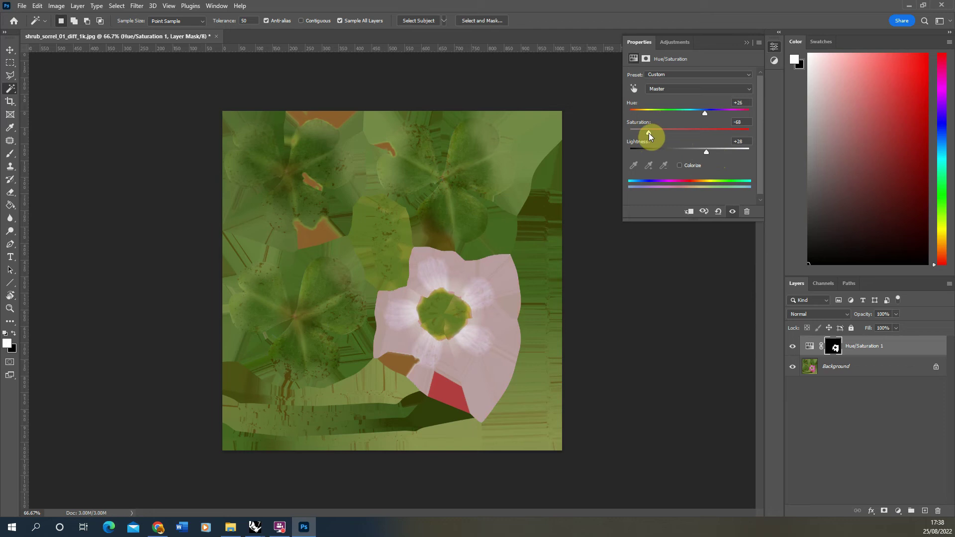
left_click_drag(711, 151, 715, 151)
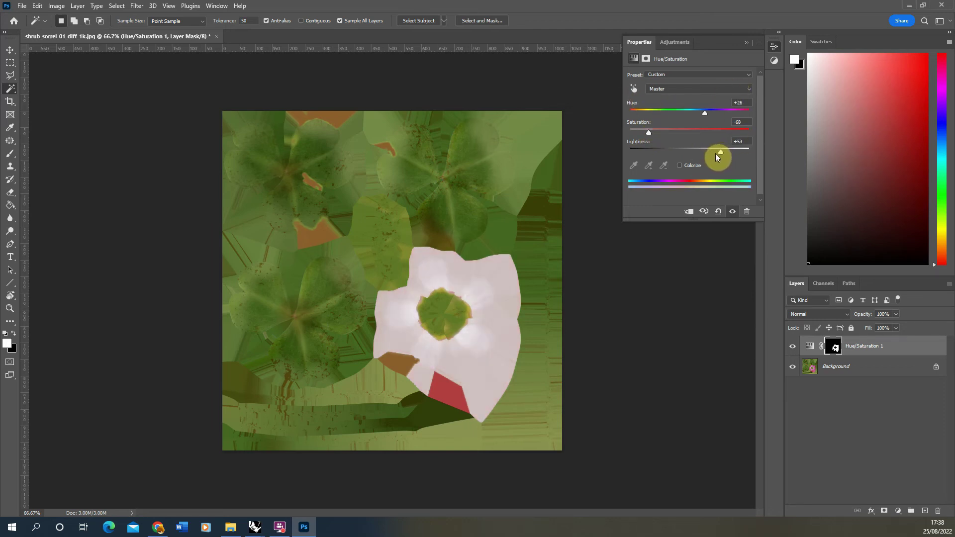
left_click(747, 45)
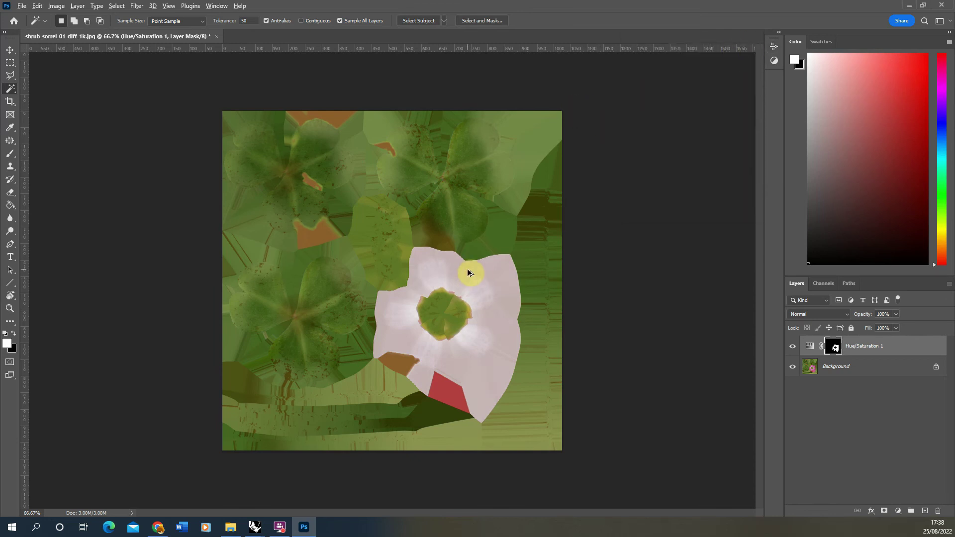
Save a JPEG copy of the texture as shrub_sorrel_01_diff_1k copy_white in the textures folder at maximum quality 12
key("ctrl+alt+s")
left_click(151, 307)
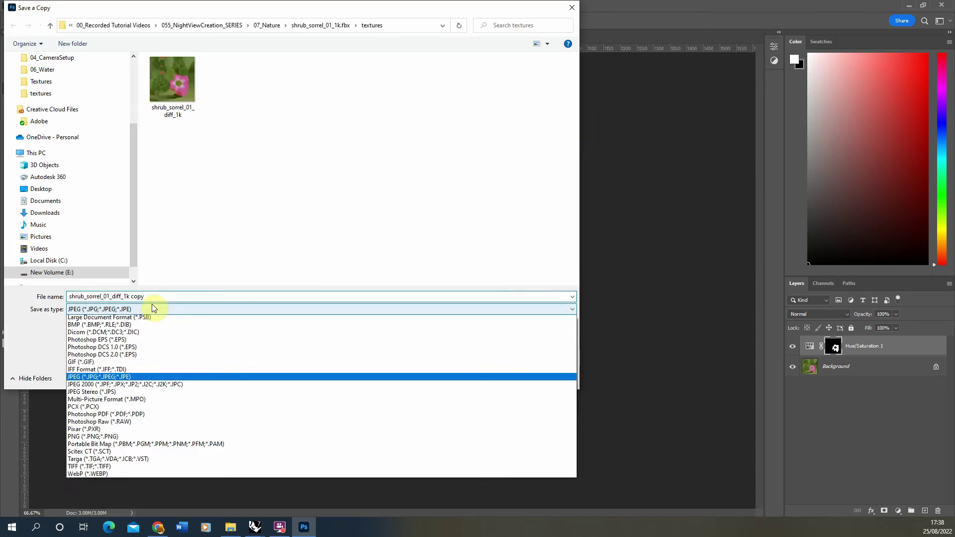
left_click(181, 82)
left_click(204, 297)
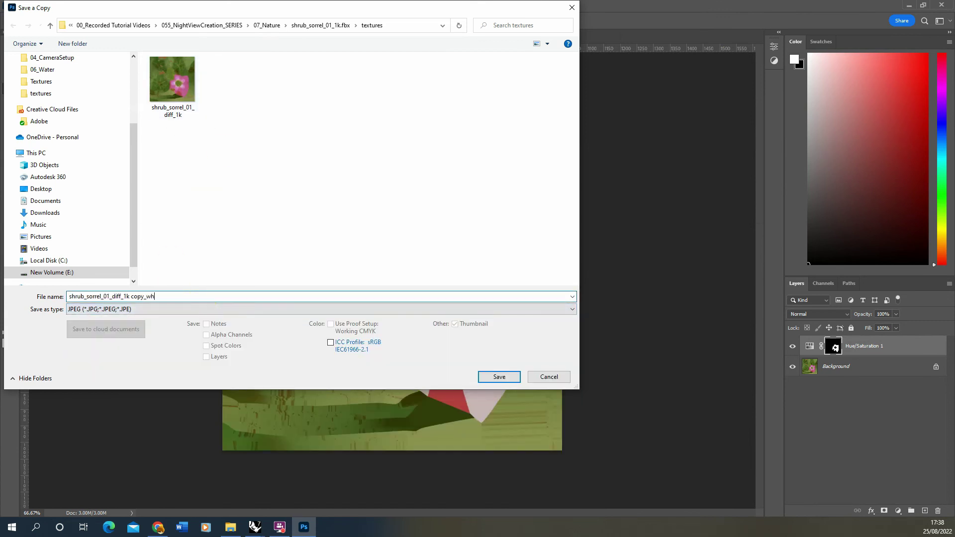
left_click(491, 380)
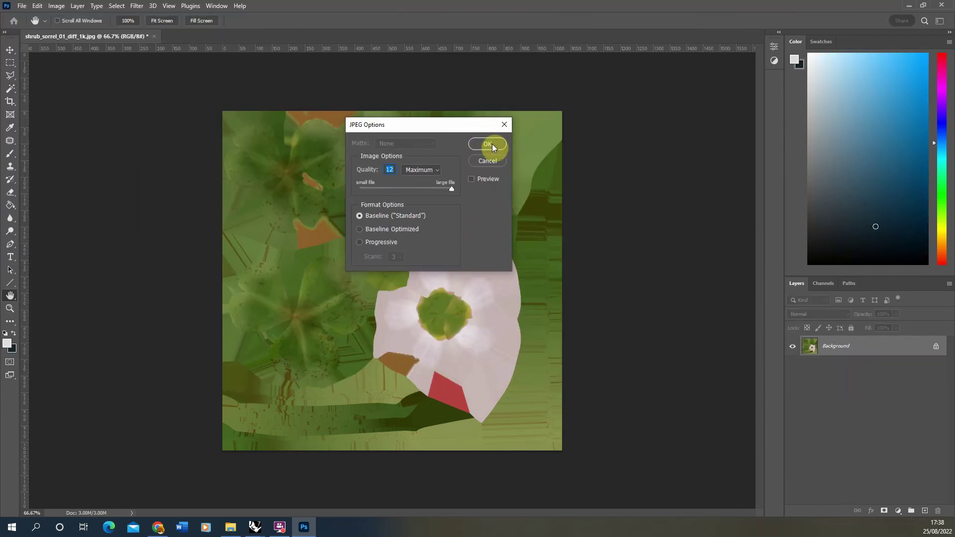
left_click(490, 146)
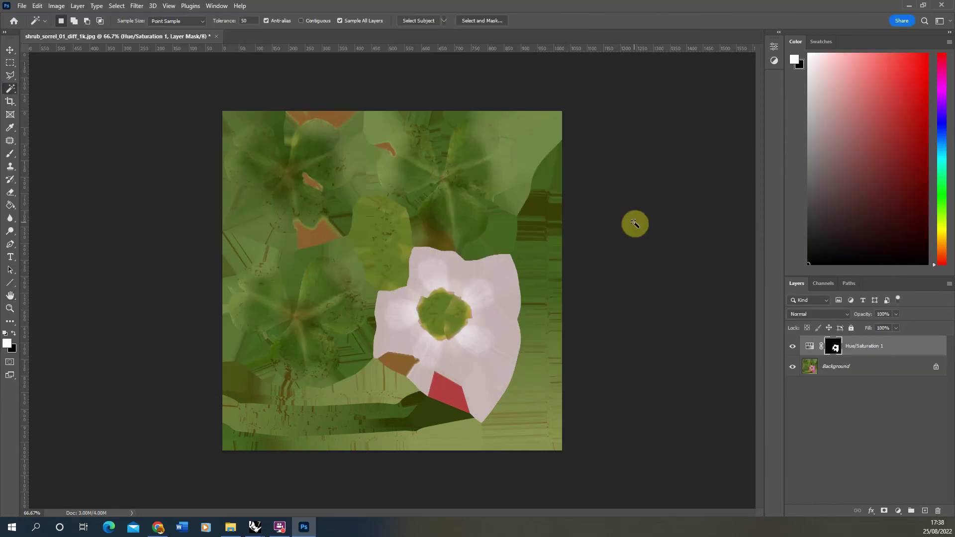
Switch back to Rhino and replace the Plant material's diffuse bitmap with shrub_sorrel_01_diff_1k copy_white in the V-Ray Asset Editor
left_click(909, 6)
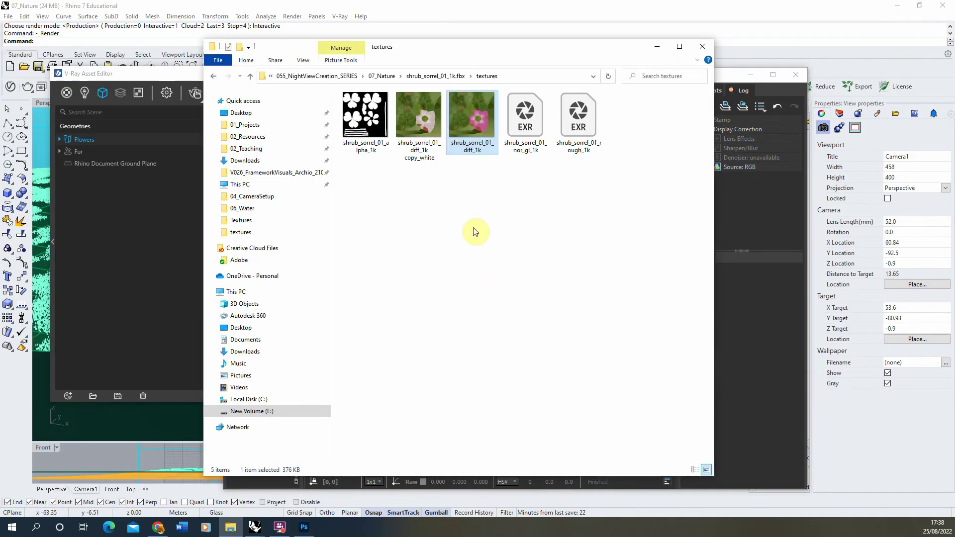
left_click(147, 229)
left_click(67, 93)
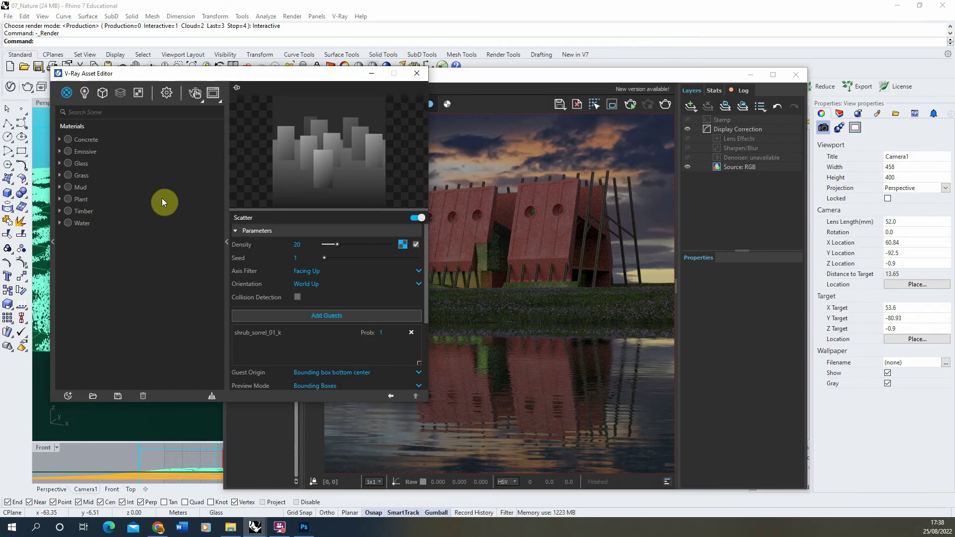
left_click(81, 199)
left_click(403, 259)
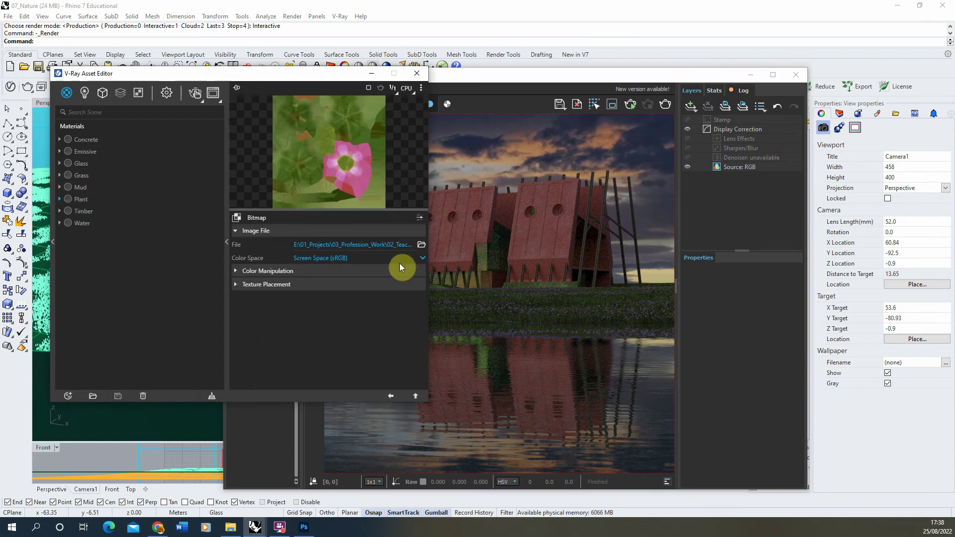
left_click(422, 246)
left_click(306, 147)
left_click(425, 332)
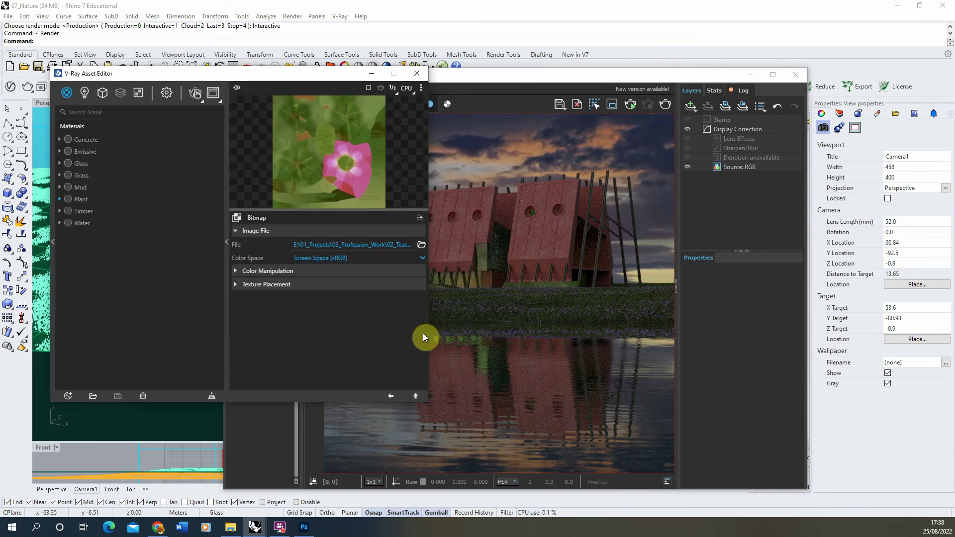
left_click(392, 396)
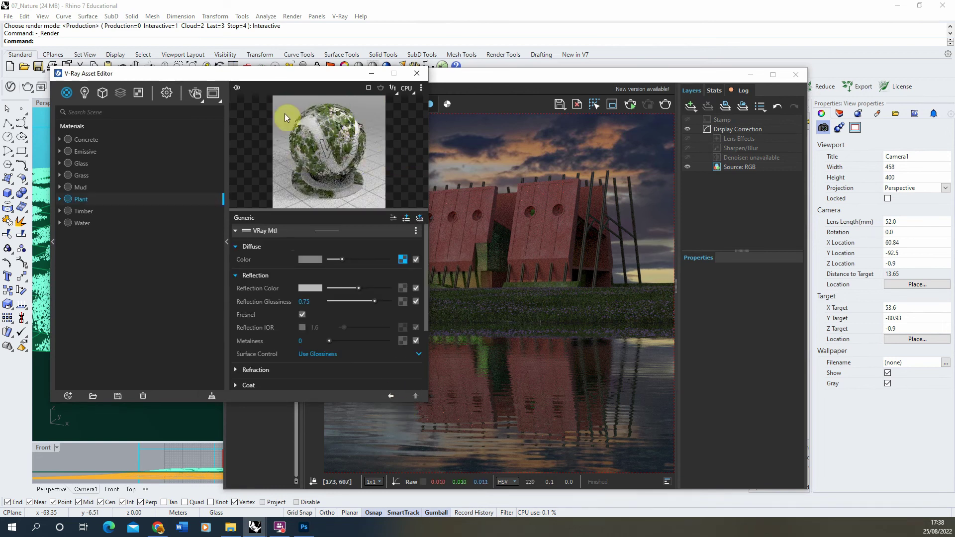
Start interactive rendering in the V-Ray Frame Buffer and examine the recoloured flowers on the grass bank
left_click(540, 75)
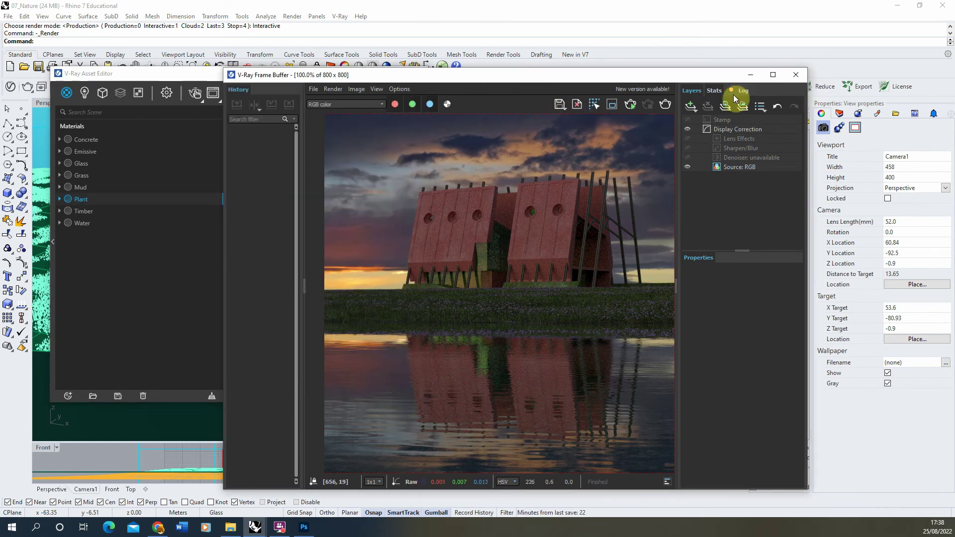
left_click(630, 106)
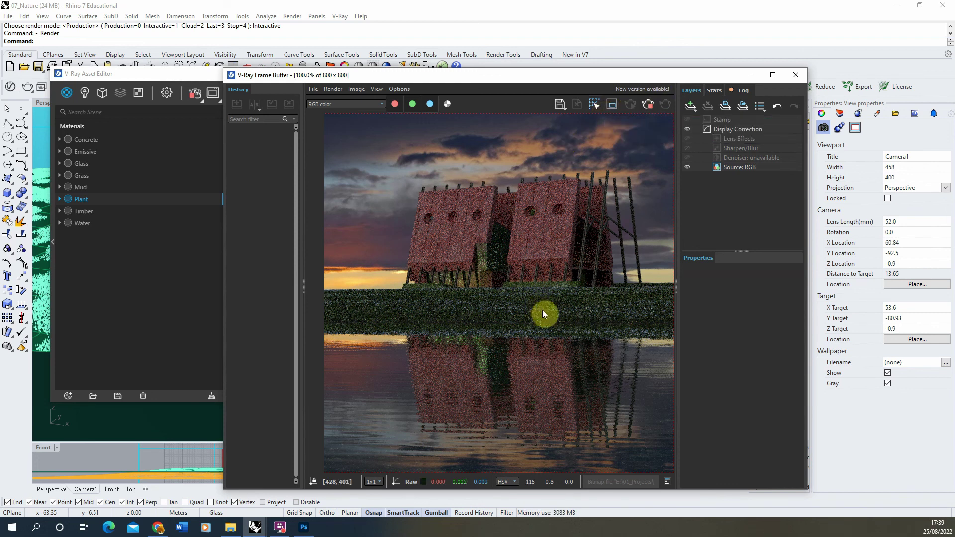
scroll(489, 306, "up", 3)
scroll(477, 308, "down", 3)
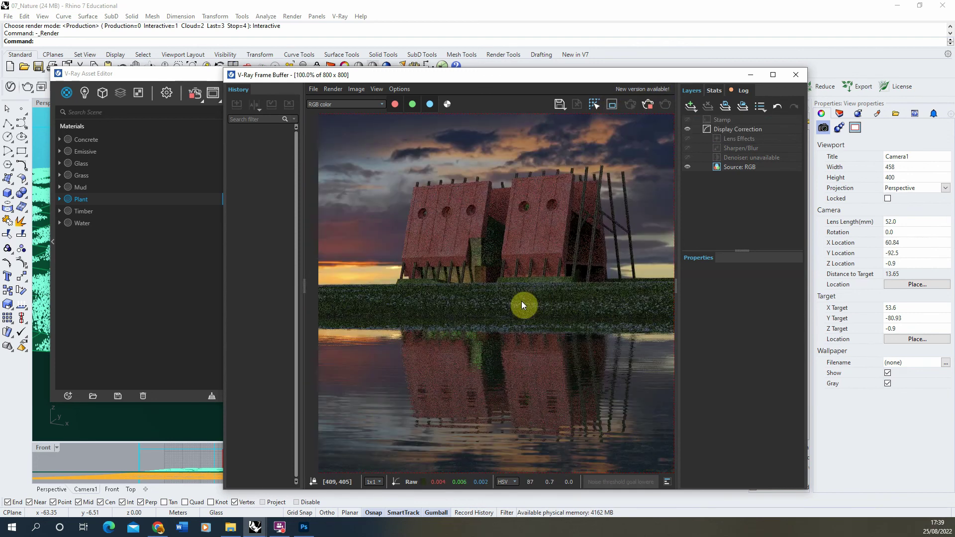